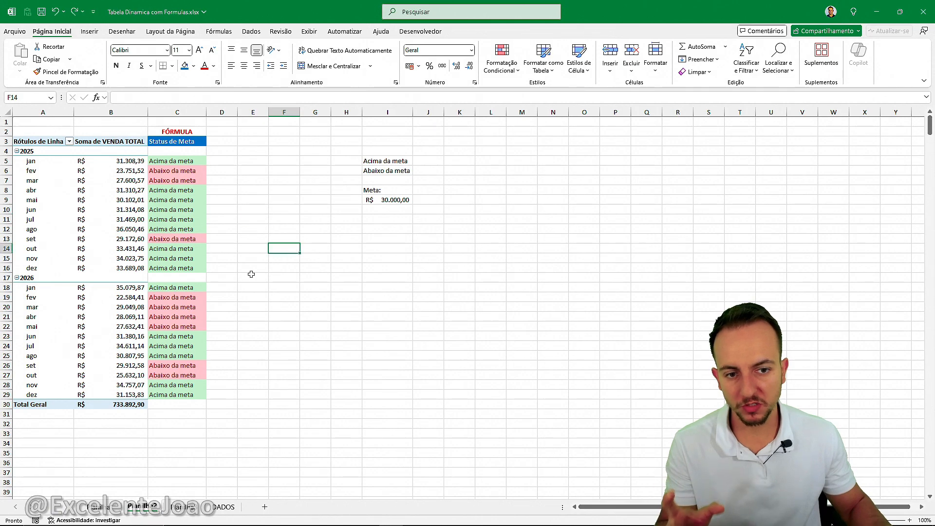
Examine the seller commission sheet's calculated field in column D and its formula columns E and F.
{"action": "left_click", "coordinate": [184, 514]}
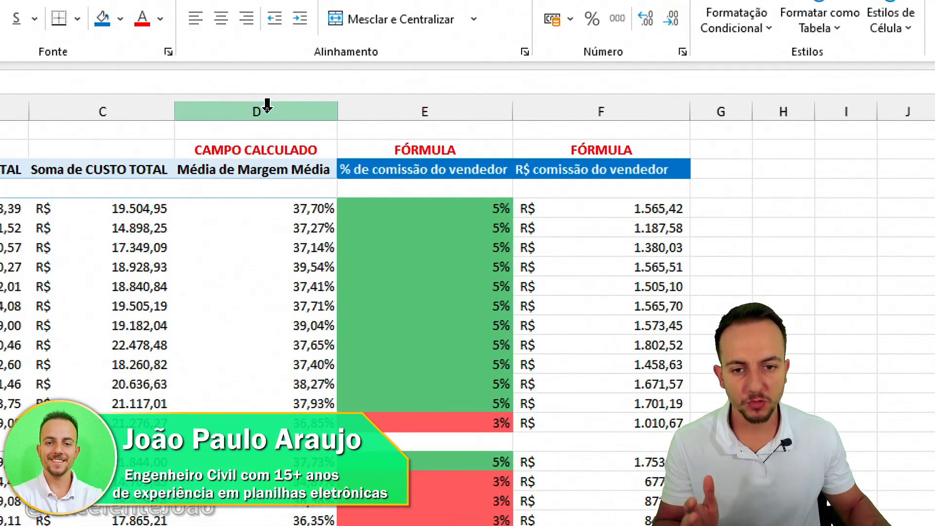
{"action": "left_click", "coordinate": [267, 106]}
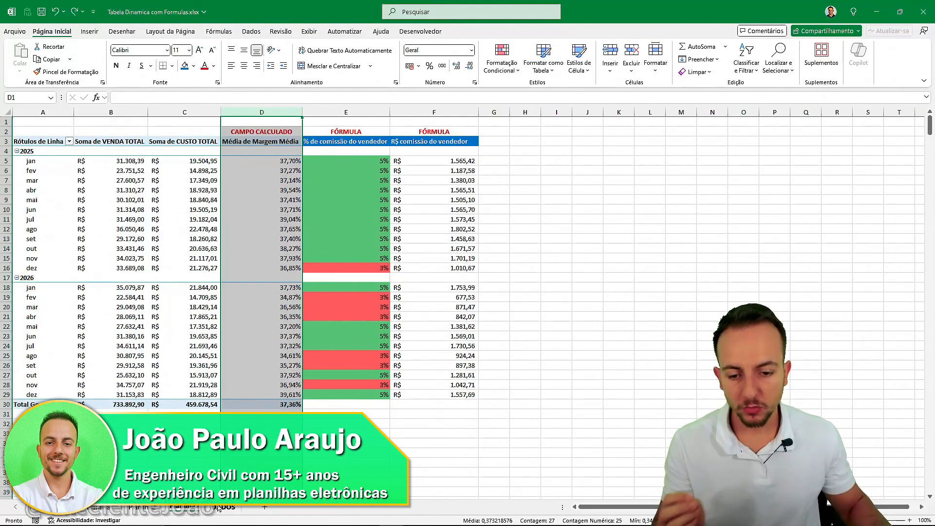
{"action": "left_click", "coordinate": [219, 507]}
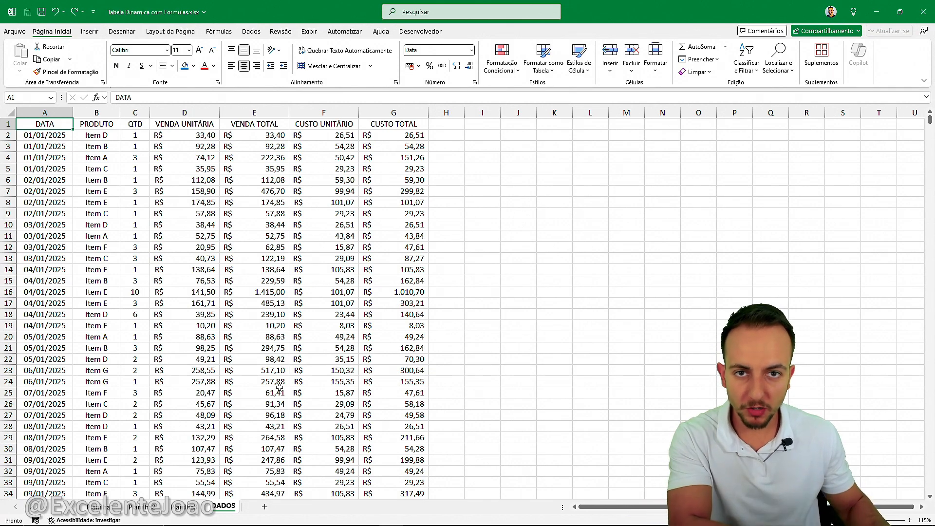
{"action": "left_click", "coordinate": [189, 507]}
{"action": "left_click", "coordinate": [346, 117]}
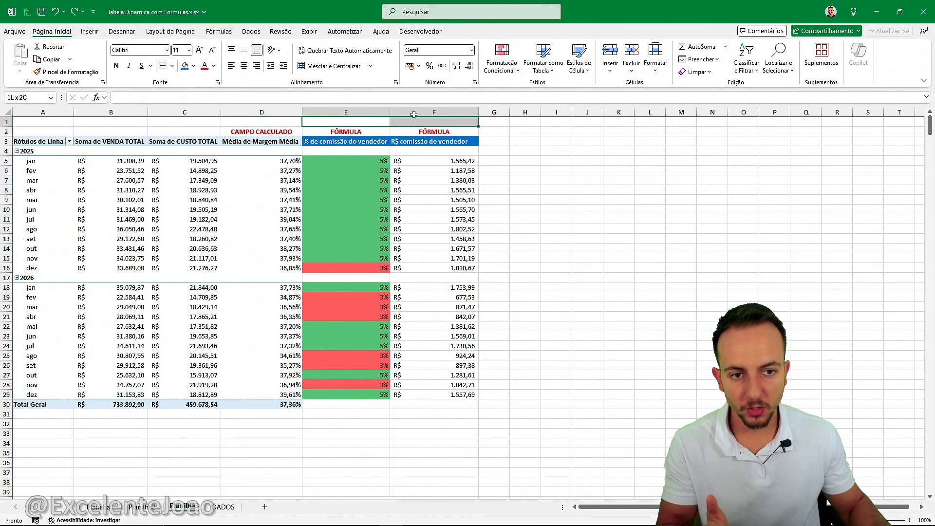
{"action": "left_click_drag", "start_coordinate": [346, 112], "coordinate": [435, 111]}
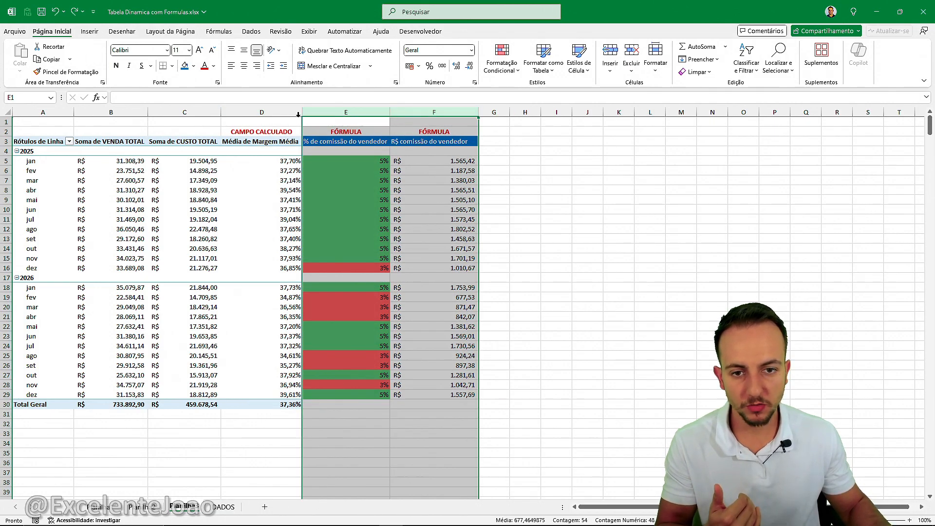
{"action": "left_click", "coordinate": [278, 110]}
{"action": "left_click", "coordinate": [202, 122]}
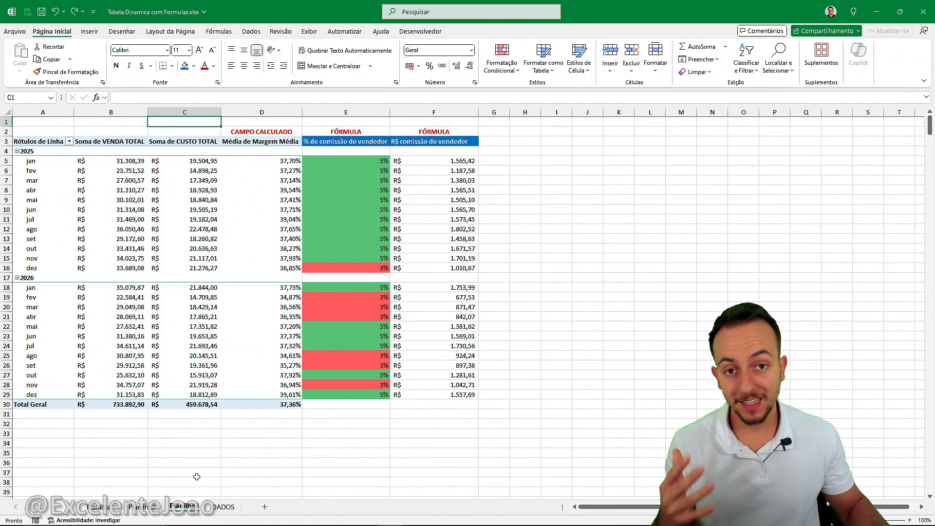
Examine the source data columns on the DADOS sheet, from DATA through CUSTO TOTAL.
{"action": "left_click", "coordinate": [224, 506]}
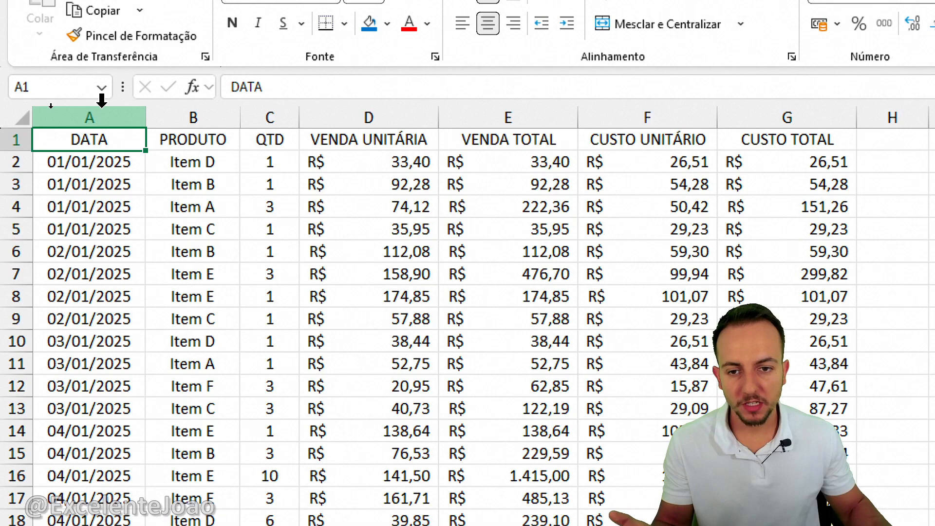
{"action": "left_click", "coordinate": [102, 101]}
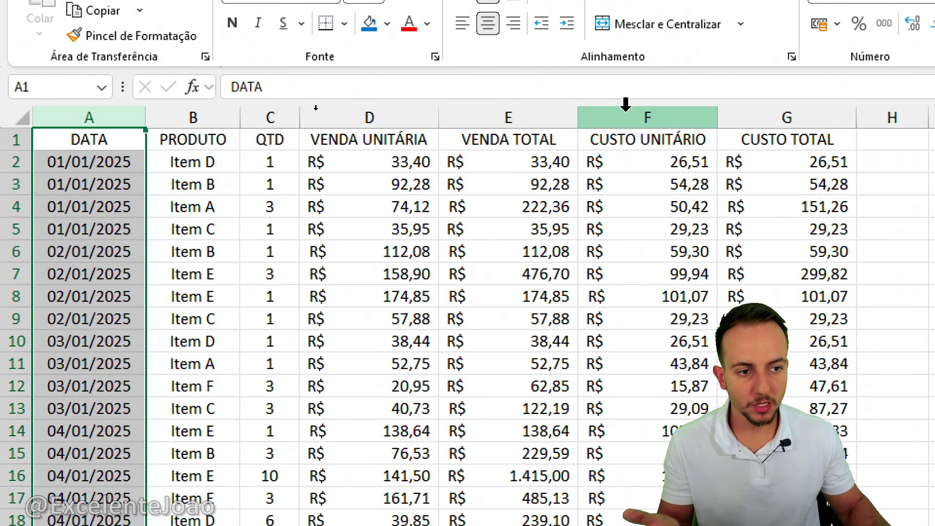
{"action": "left_click", "coordinate": [94, 143]}
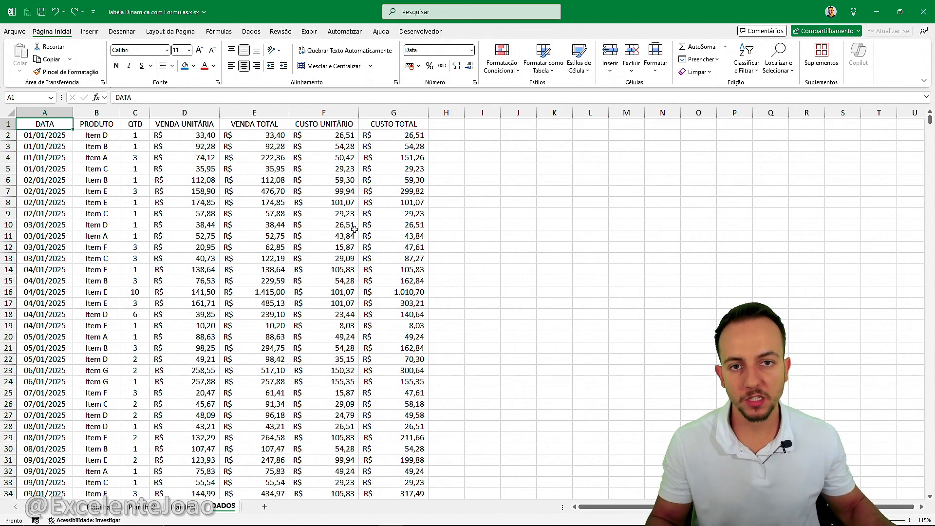
Examine the year and month row labels of the pivot table on the average margin sheet.
{"action": "left_click", "coordinate": [103, 507]}
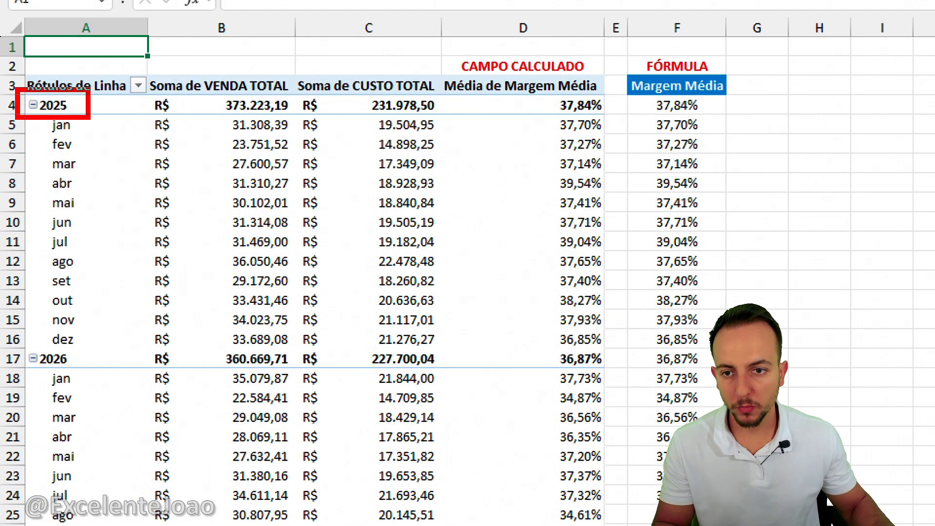
{"action": "left_click_drag", "start_coordinate": [12, 338], "coordinate": [77, 377]}
{"action": "mouse_move", "coordinate": [82, 119]}
{"action": "left_mouse_down"}
{"action": "mouse_move", "coordinate": [111, 116]}
{"action": "mouse_move", "coordinate": [104, 138]}
{"action": "left_mouse_up"}
{"action": "left_click_drag", "start_coordinate": [89, 158], "coordinate": [112, 158]}
{"action": "left_click_drag", "start_coordinate": [89, 188], "coordinate": [132, 193]}
{"action": "left_click_drag", "start_coordinate": [111, 219], "coordinate": [132, 227]}
{"action": "left_click_drag", "start_coordinate": [100, 286], "coordinate": [115, 292]}
{"action": "left_click_drag", "start_coordinate": [94, 345], "coordinate": [126, 351]}
{"action": "key", "text": "Escape"}
{"action": "key", "text": "ctrl+2"}
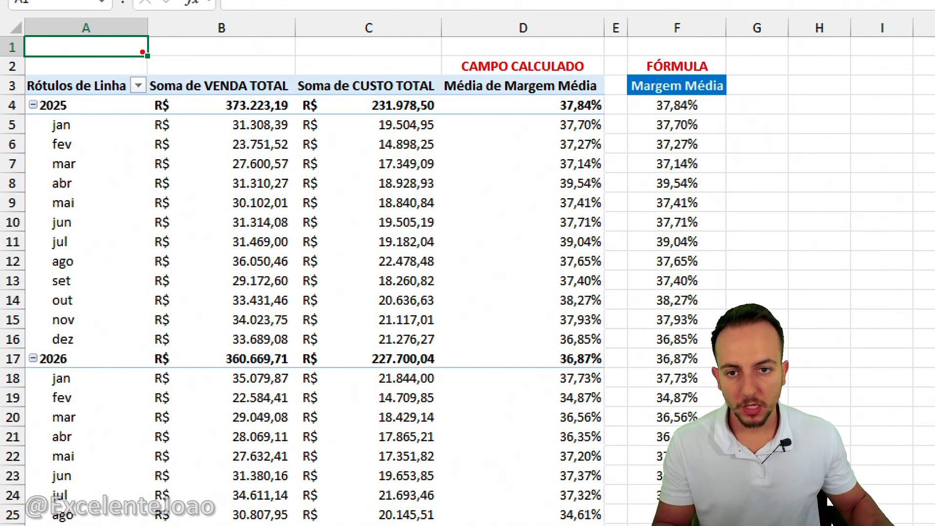
Examine the pivot table's Soma de VENDA TOTAL and Soma de CUSTO TOTAL columns.
{"action": "mouse_move", "coordinate": [141, 51]}
{"action": "left_mouse_down"}
{"action": "mouse_move", "coordinate": [294, 324]}
{"action": "mouse_move", "coordinate": [290, 375]}
{"action": "left_mouse_up"}
{"action": "left_click_drag", "start_coordinate": [203, 245], "coordinate": [88, 246]}
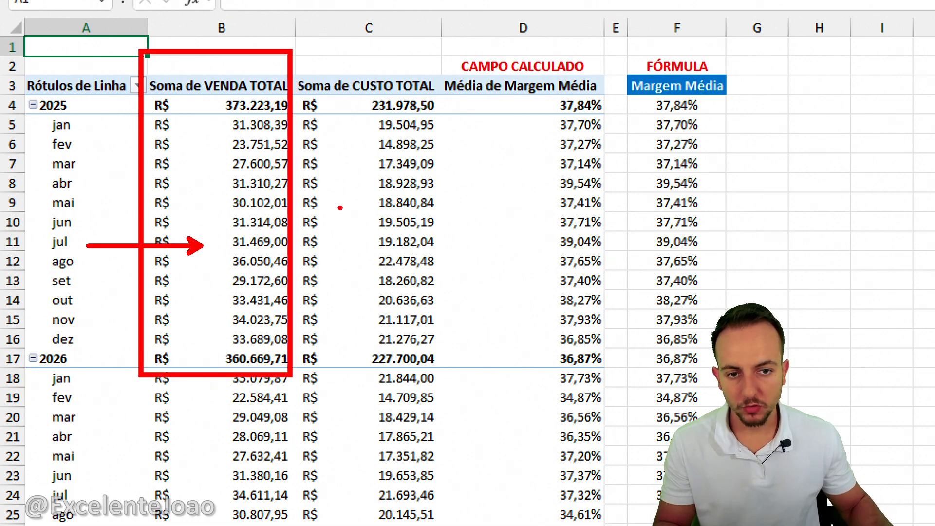
{"action": "left_click_drag", "start_coordinate": [302, 47], "coordinate": [427, 101]}
{"action": "left_click_drag", "start_coordinate": [371, 241], "coordinate": [293, 241]}
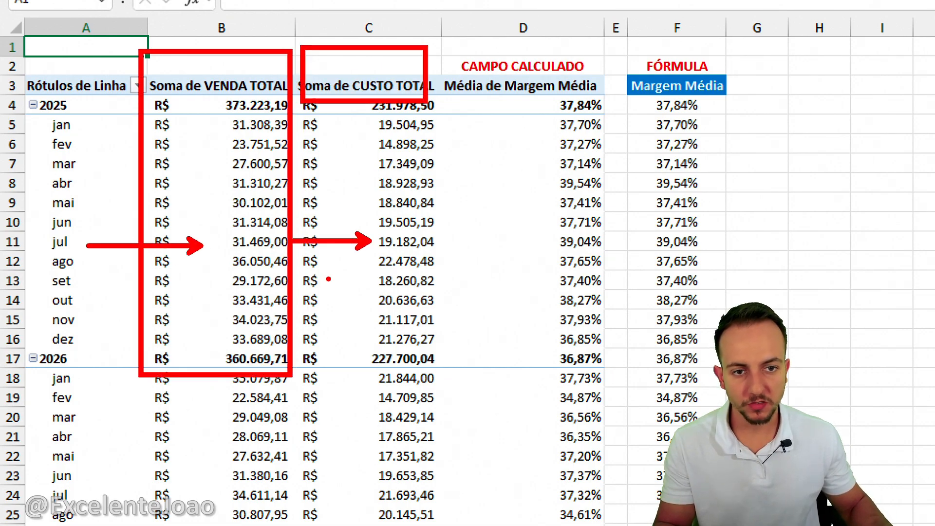
{"action": "key", "text": "Escape"}
Examine the monthly percentages in the calculated field column Média de Margem Média.
{"action": "left_click", "coordinate": [560, 25]}
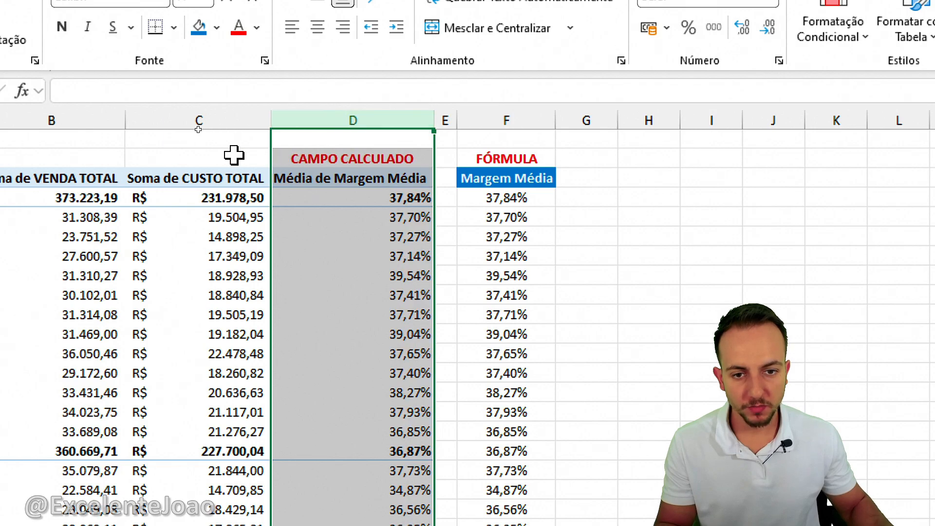
{"action": "key", "text": "ctrl+2"}
{"action": "mouse_move", "coordinate": [263, 126]}
{"action": "left_mouse_down"}
{"action": "mouse_move", "coordinate": [446, 390]}
{"action": "mouse_move", "coordinate": [451, 421]}
{"action": "left_mouse_up"}
{"action": "key", "text": "e"}
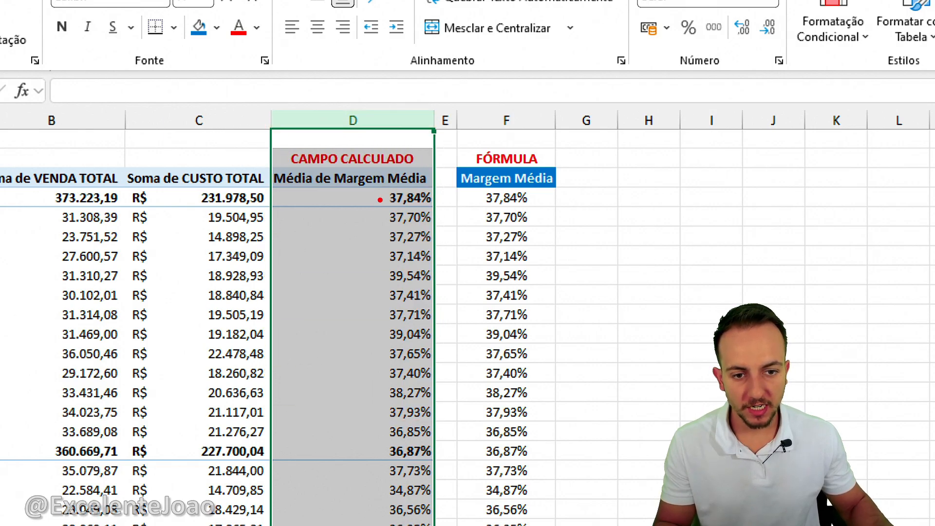
{"action": "left_click_drag", "start_coordinate": [380, 200], "coordinate": [276, 200]}
{"action": "left_click_drag", "start_coordinate": [366, 219], "coordinate": [311, 224]}
{"action": "left_click_drag", "start_coordinate": [365, 264], "coordinate": [331, 273]}
{"action": "left_click_drag", "start_coordinate": [367, 309], "coordinate": [320, 324]}
{"action": "left_click_drag", "start_coordinate": [352, 362], "coordinate": [310, 384]}
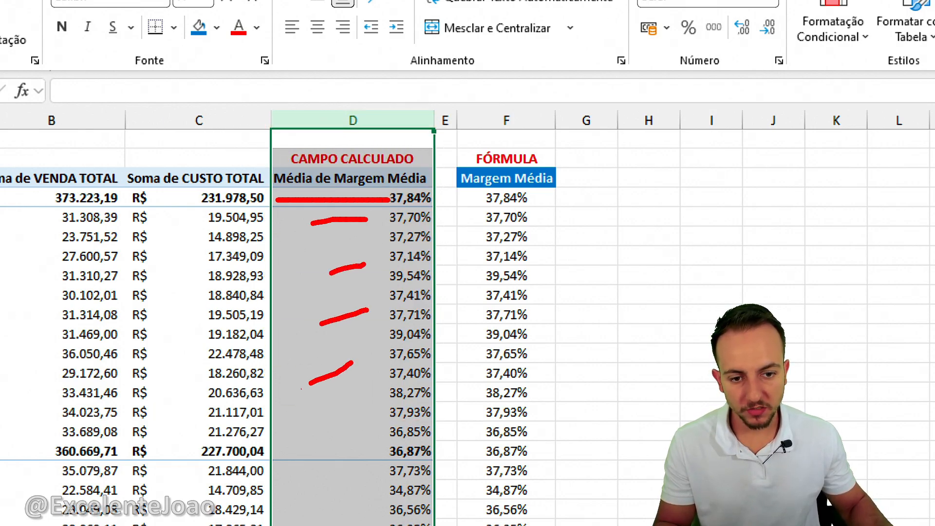
{"action": "key", "text": "Escape"}
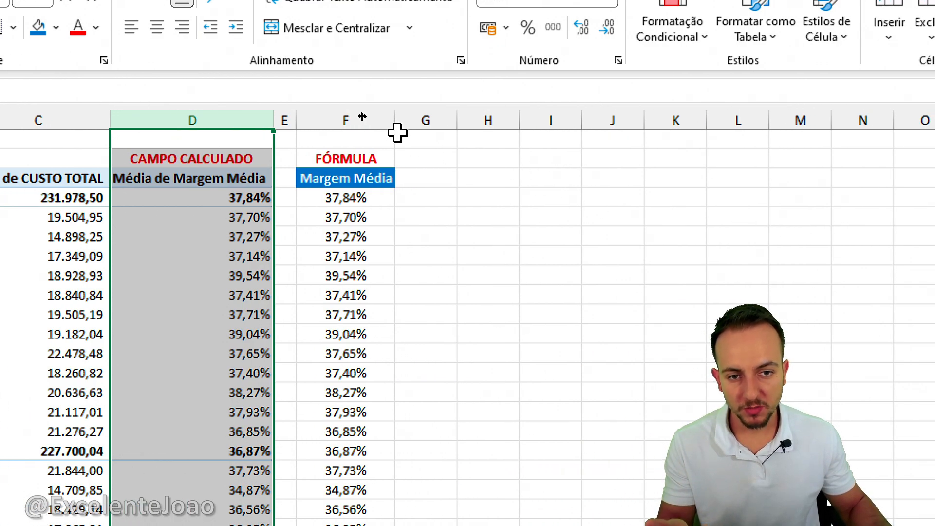
Widen column F, which holds the Margem Média formula, beside the pivot table.
{"action": "left_click", "coordinate": [380, 120]}
{"action": "left_click_drag", "start_coordinate": [395, 120], "coordinate": [432, 120]}
{"action": "left_click", "coordinate": [494, 160]}
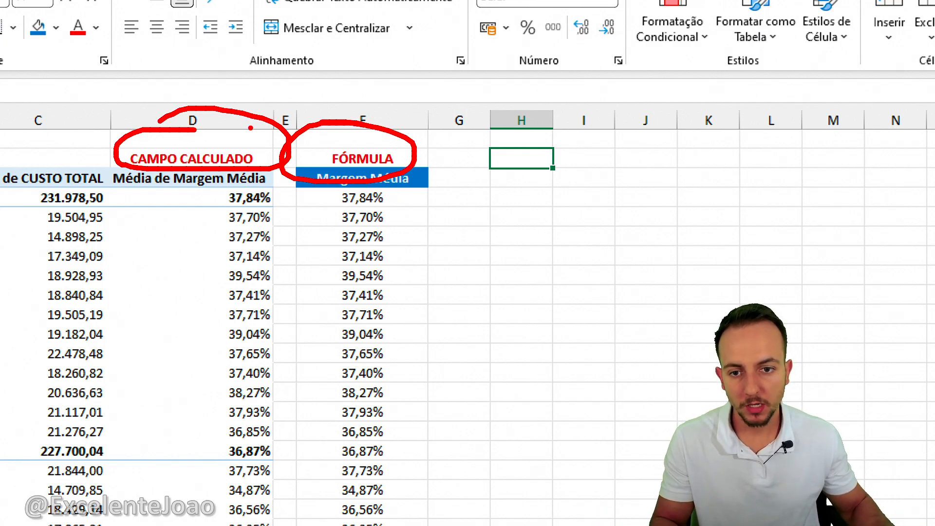
Compare the CAMPO CALCULADO and FÓRMULA headings above the two average margin columns.
{"action": "left_click_drag", "start_coordinate": [251, 111], "coordinate": [285, 81]}
{"action": "left_click_drag", "start_coordinate": [367, 121], "coordinate": [406, 71]}
{"action": "key", "text": "Escape"}
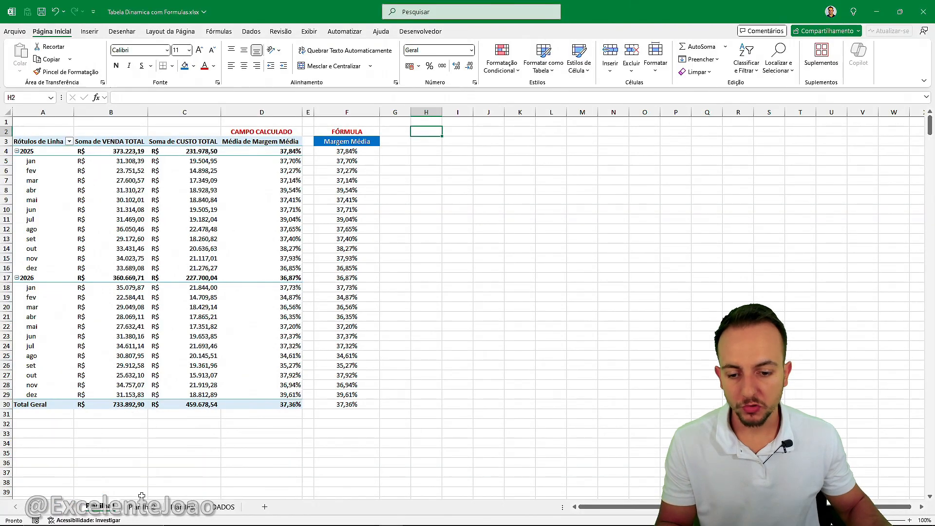
Examine the Acima da meta and Abaixo da meta labels and the Meta value on the target status sheet.
{"action": "left_click", "coordinate": [144, 507]}
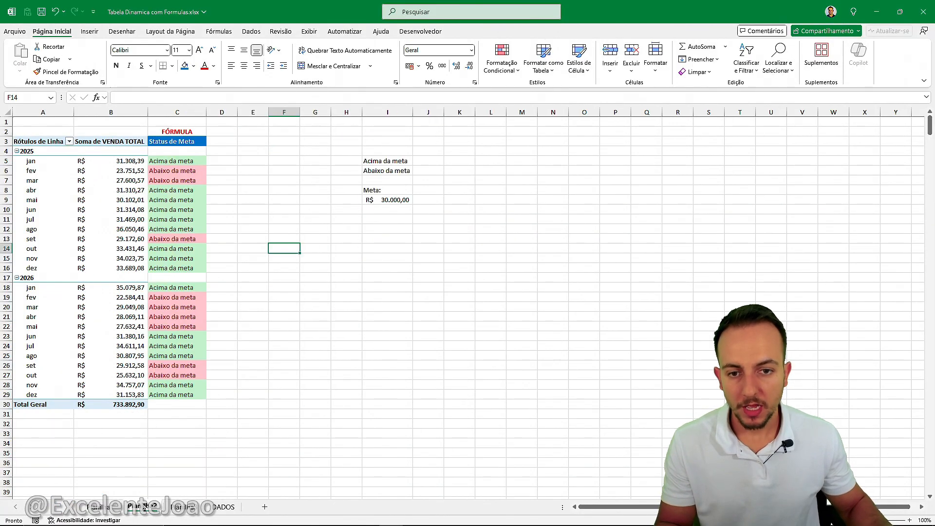
{"action": "key", "text": "ctrl+1"}
{"action": "left_click", "coordinate": [468, 144]}
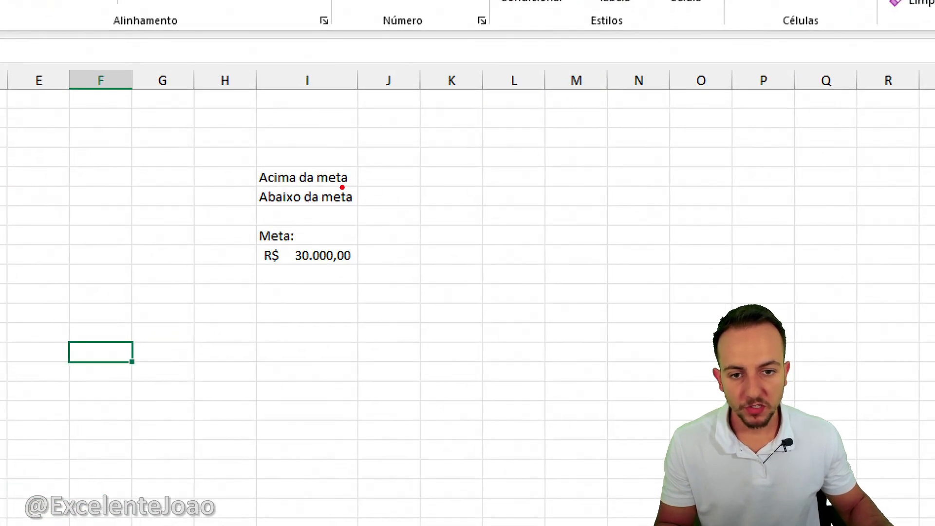
{"action": "mouse_move", "coordinate": [239, 155]}
{"action": "left_mouse_down"}
{"action": "mouse_move", "coordinate": [344, 213]}
{"action": "mouse_move", "coordinate": [378, 213]}
{"action": "left_mouse_up"}
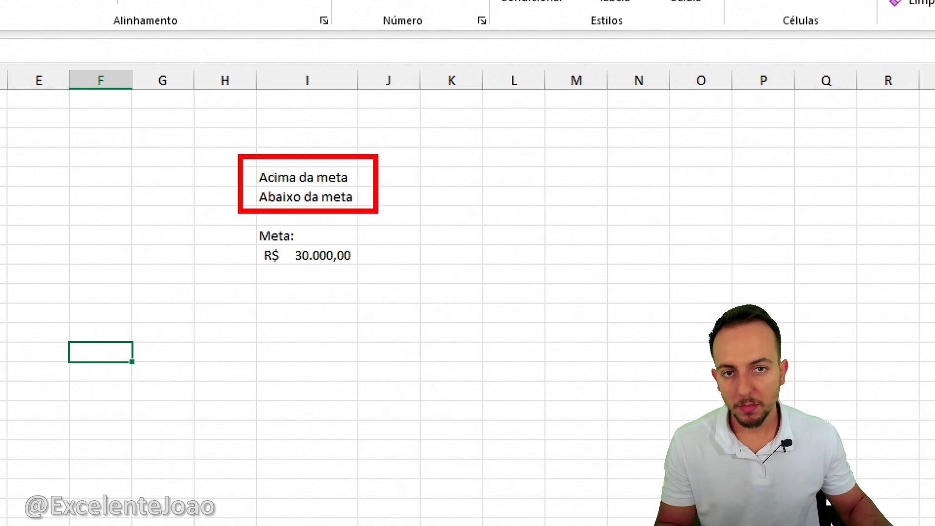
{"action": "left_click_drag", "start_coordinate": [228, 221], "coordinate": [388, 275]}
{"action": "left_click_drag", "start_coordinate": [463, 340], "coordinate": [397, 291]}
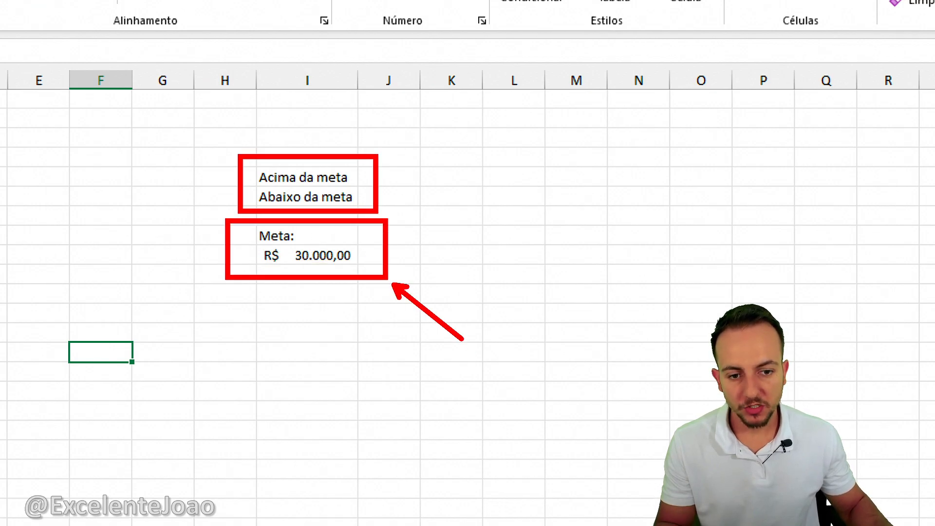
{"action": "left_click_drag", "start_coordinate": [365, 317], "coordinate": [417, 255]}
{"action": "key", "text": "Escape"}
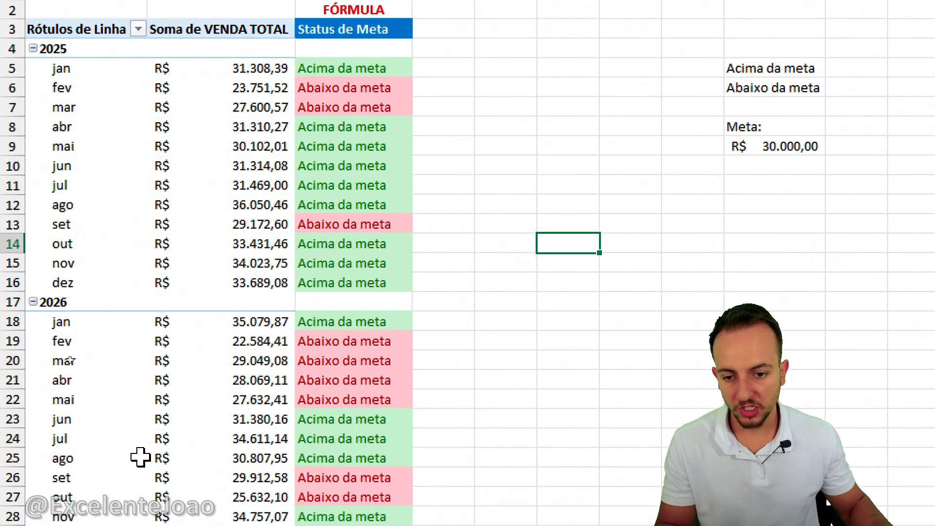
Examine the Soma de VENDA TOTAL values and the Status de Meta formula column next to the pivot table.
{"action": "left_click_drag", "start_coordinate": [229, 131], "coordinate": [298, 328]}
{"action": "key", "text": "e"}
{"action": "mouse_move", "coordinate": [194, 49]}
{"action": "left_mouse_down"}
{"action": "mouse_move", "coordinate": [215, 43]}
{"action": "mouse_move", "coordinate": [174, 46]}
{"action": "left_mouse_up"}
{"action": "key", "text": "e"}
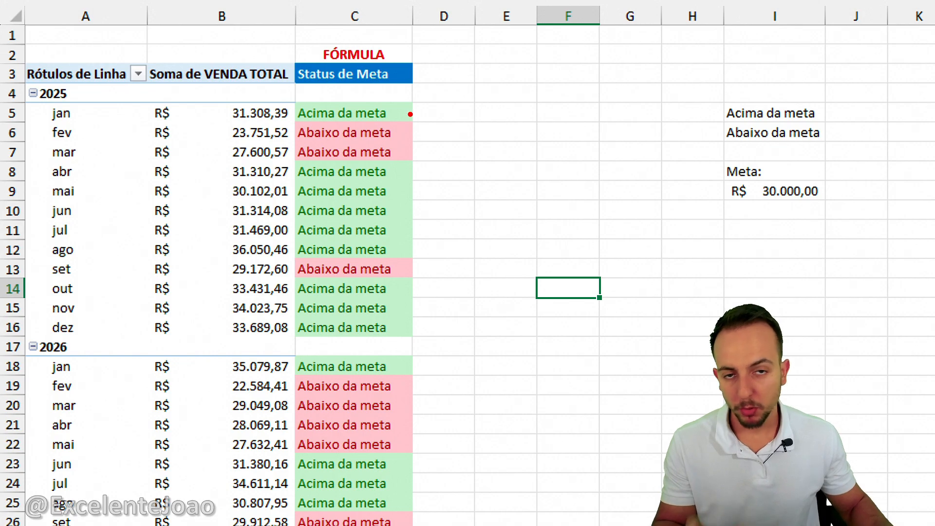
{"action": "mouse_move", "coordinate": [425, 78]}
{"action": "left_mouse_down"}
{"action": "mouse_move", "coordinate": [504, 241]}
{"action": "mouse_move", "coordinate": [451, 487]}
{"action": "left_mouse_up"}
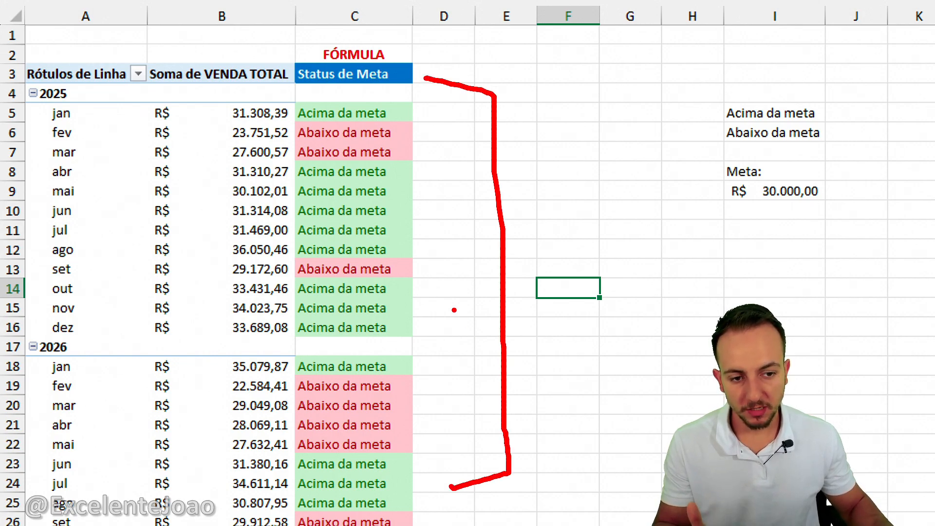
{"action": "left_click_drag", "start_coordinate": [457, 307], "coordinate": [643, 257]}
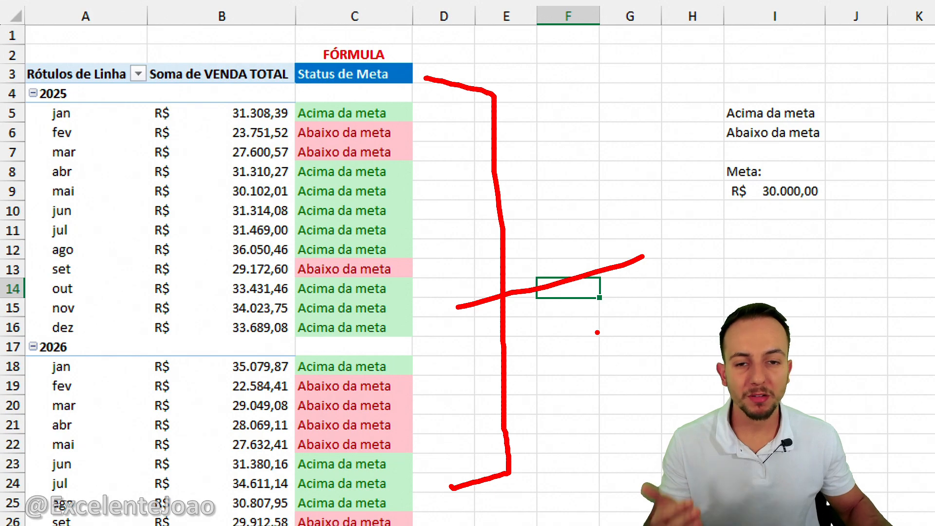
{"action": "key", "text": "Escape"}
{"action": "left_click", "coordinate": [397, 16]}
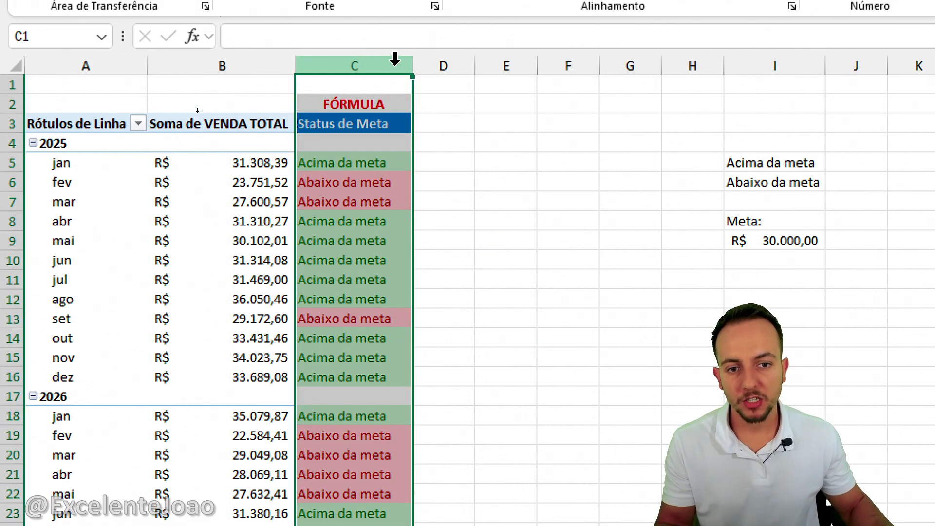
{"action": "left_click", "coordinate": [521, 113]}
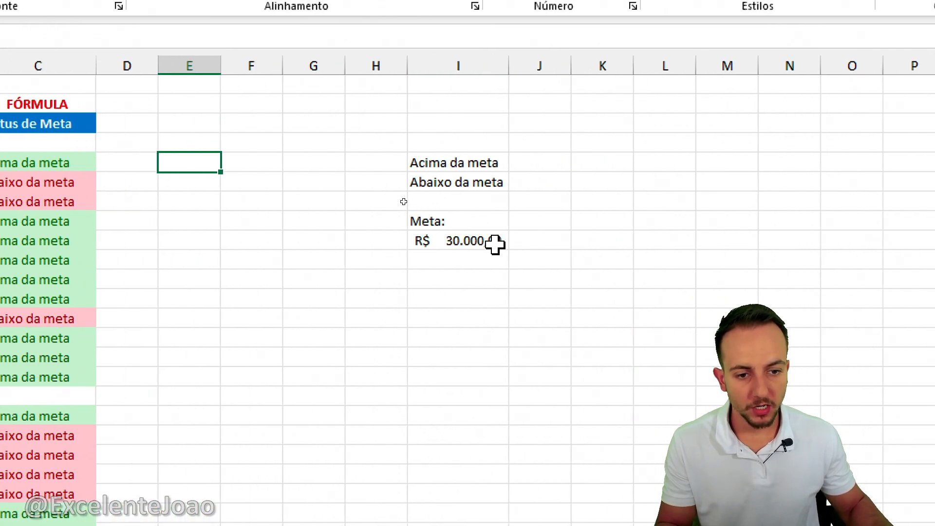
Set the Meta value in cell I9 to 25000.
{"action": "left_click", "coordinate": [441, 248]}
{"action": "type", "text": "25000"}
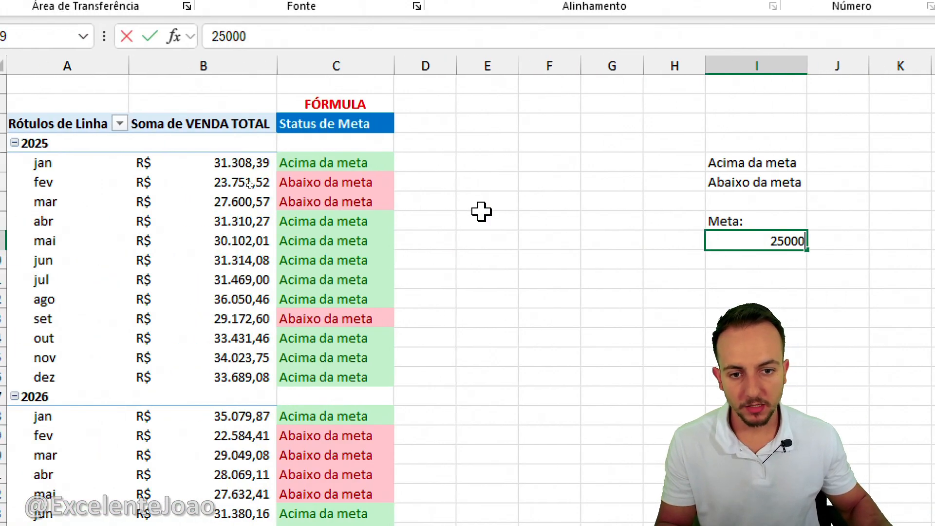
{"action": "key", "text": "ctrl+Return"}
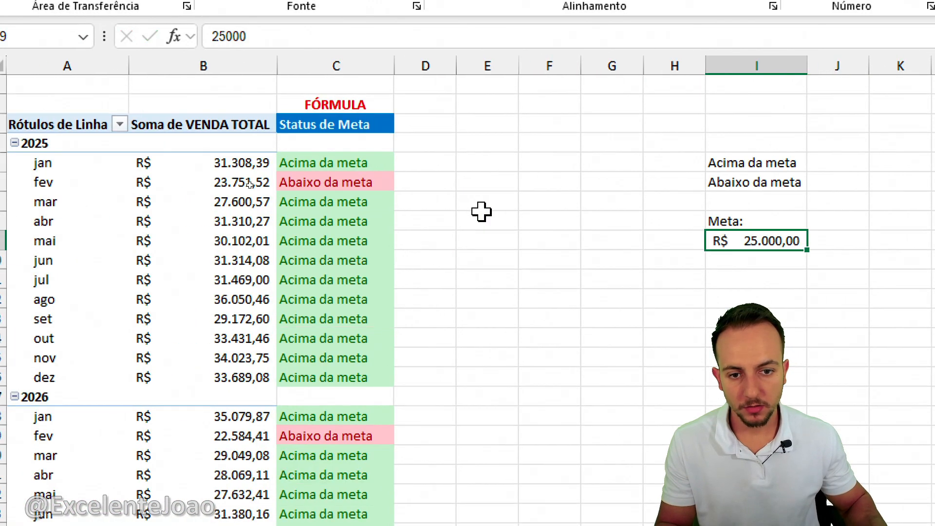
Review the Status de Meta results for 2025, and undo the last Meta value change.
{"action": "mouse_move", "coordinate": [403, 143]}
{"action": "left_mouse_down"}
{"action": "mouse_move", "coordinate": [354, 142]}
{"action": "mouse_move", "coordinate": [444, 396]}
{"action": "mouse_move", "coordinate": [445, 146]}
{"action": "left_mouse_up"}
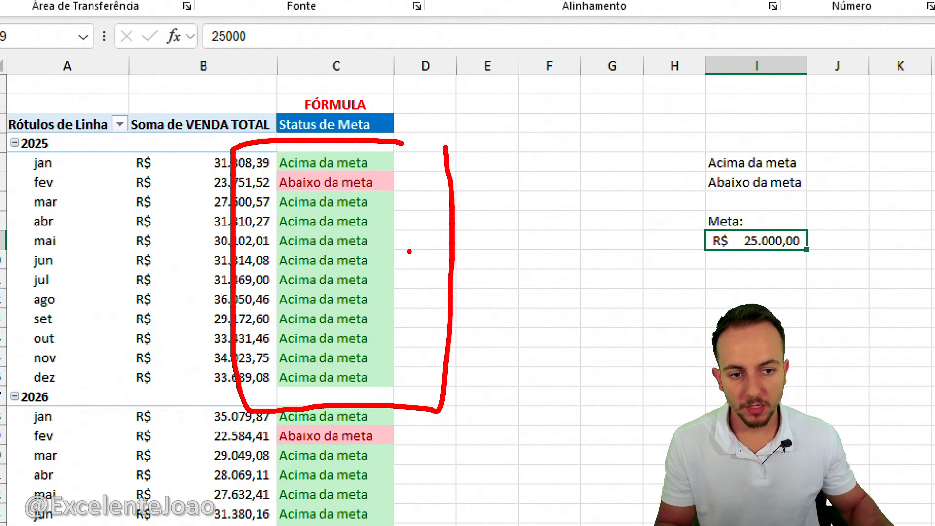
{"action": "left_click_drag", "start_coordinate": [409, 253], "coordinate": [563, 191]}
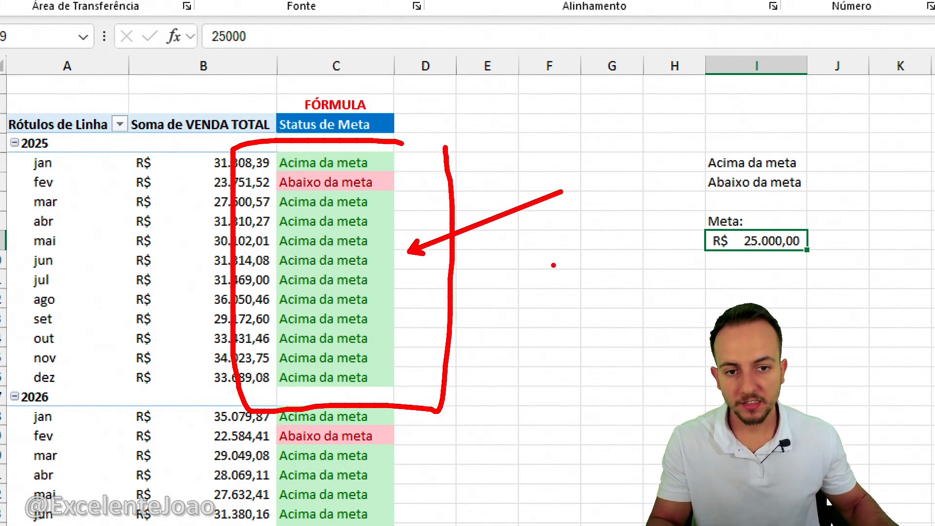
{"action": "key", "text": "Escape"}
{"action": "key", "text": "ctrl+z"}
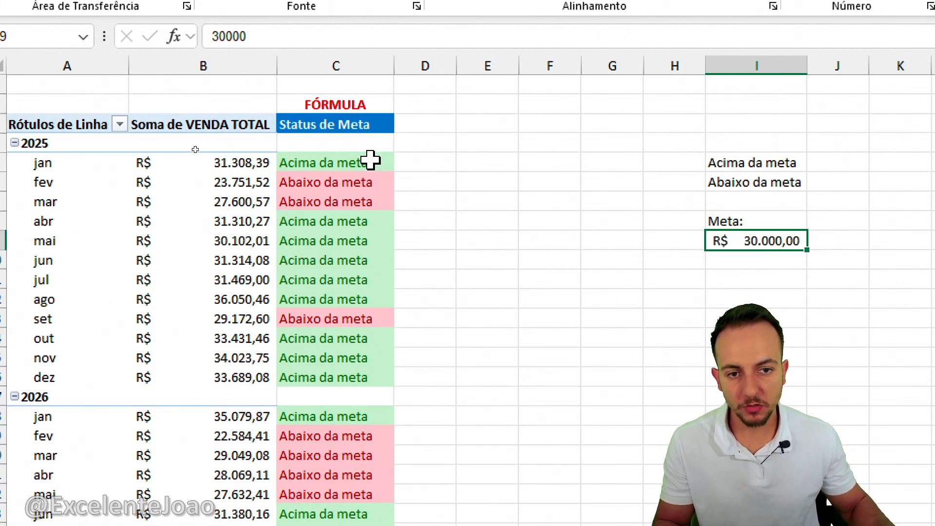
Examine the nested SE formula in Status de Meta cell C23 that compares B23 with the Meta value in $I$9.
{"action": "mouse_move", "coordinate": [374, 81]}
{"action": "left_mouse_down"}
{"action": "mouse_move", "coordinate": [291, 83]}
{"action": "mouse_move", "coordinate": [386, 72]}
{"action": "left_mouse_up"}
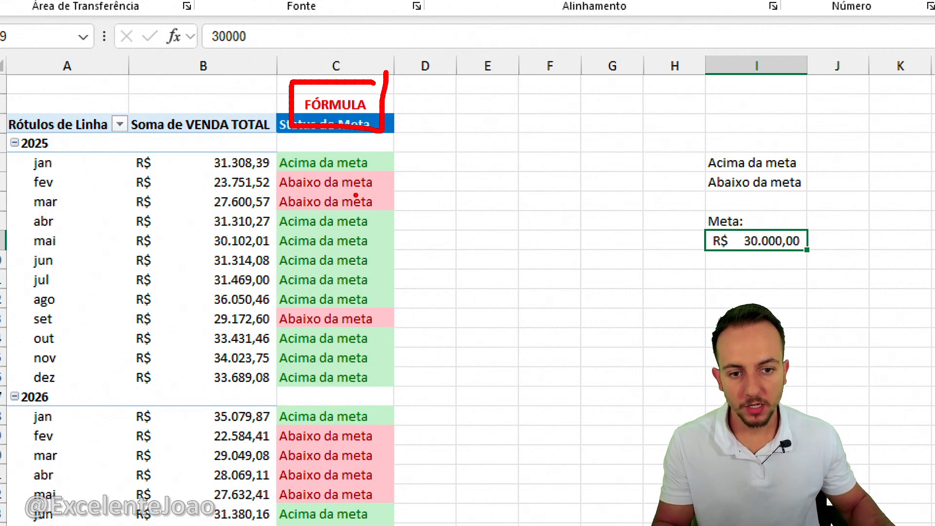
{"action": "key", "text": "Escape"}
{"action": "left_click", "coordinate": [344, 516]}
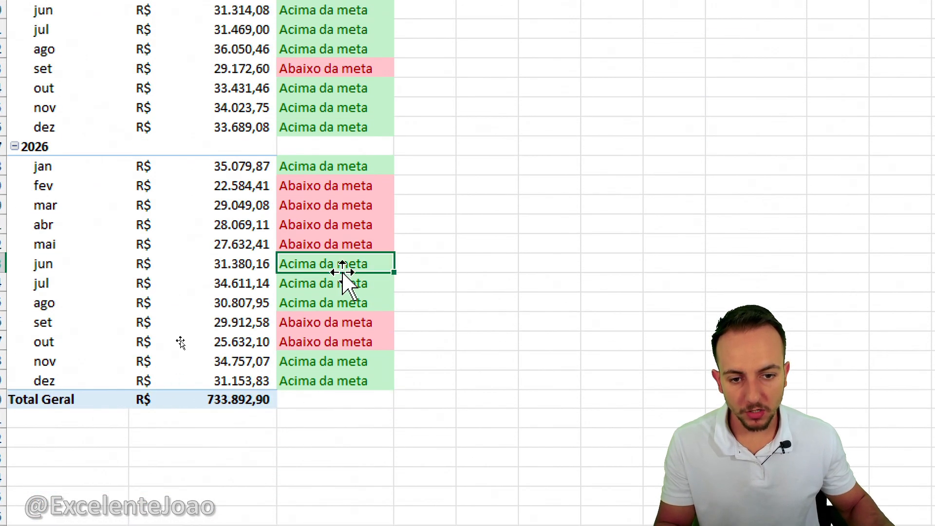
{"action": "double_click", "coordinate": [367, 263]}
{"action": "mouse_move", "coordinate": [293, 226]}
{"action": "left_mouse_down"}
{"action": "mouse_move", "coordinate": [263, 269]}
{"action": "mouse_move", "coordinate": [383, 306]}
{"action": "left_mouse_up"}
{"action": "left_click_drag", "start_coordinate": [534, 209], "coordinate": [412, 189]}
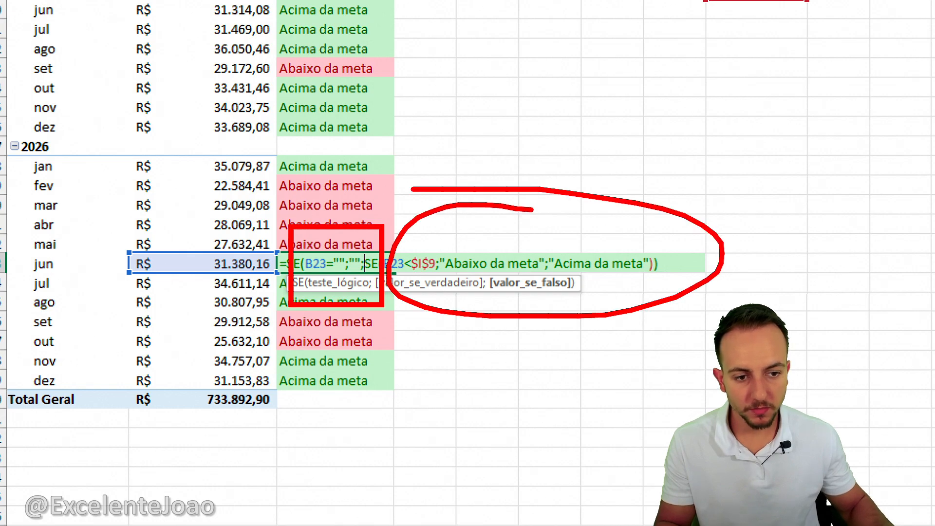
{"action": "key", "text": "Escape"}
{"action": "key", "text": "Escape"}
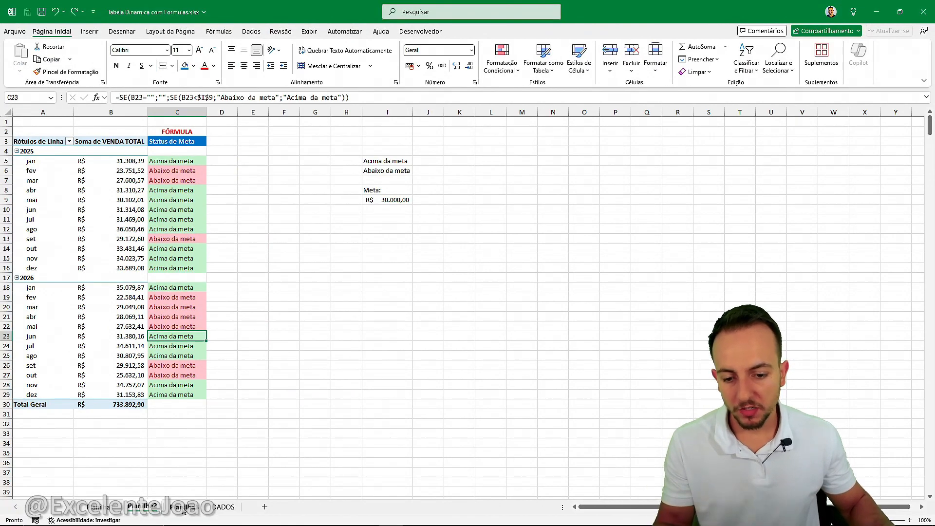
On the seller commission sheet, examine the Média de Margem Média calculated field and the two commission formula columns.
{"action": "left_click", "coordinate": [184, 508]}
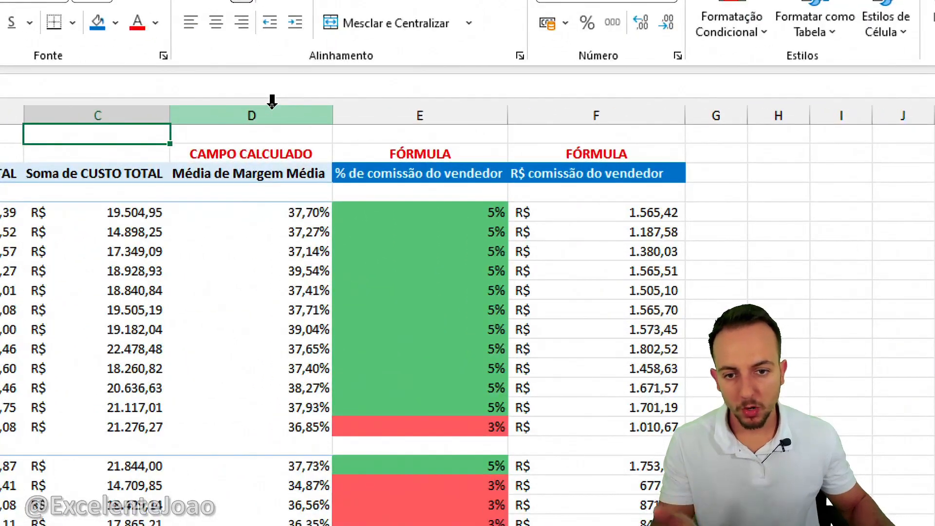
{"action": "left_click", "coordinate": [276, 109]}
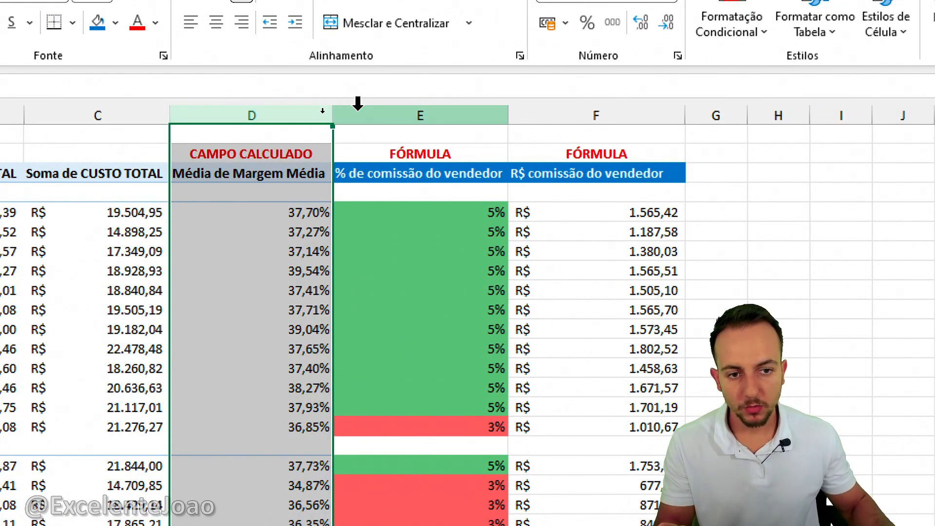
{"action": "left_click_drag", "start_coordinate": [411, 113], "coordinate": [597, 119]}
{"action": "left_click", "coordinate": [775, 251]}
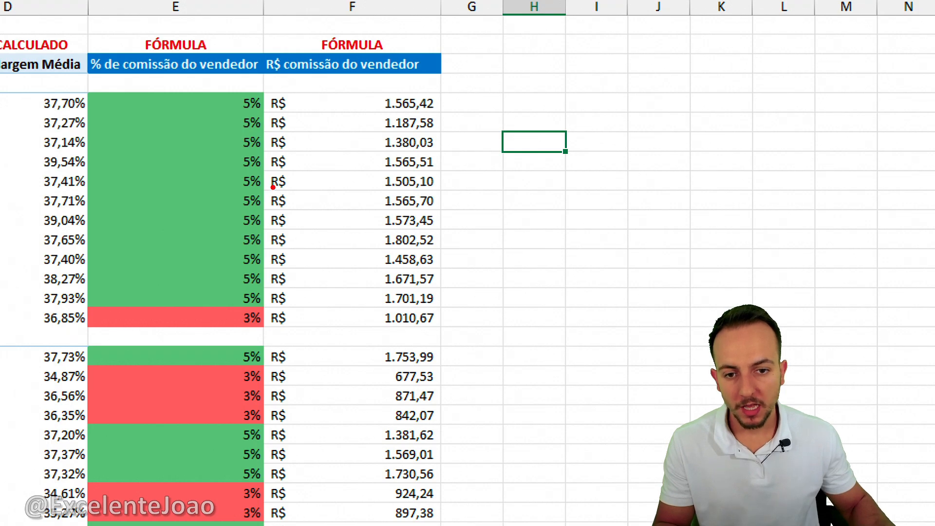
Examine the seller commission percentages and R$ commission amounts alongside the margin calculated field.
{"action": "mouse_move", "coordinate": [273, 186]}
{"action": "left_mouse_down"}
{"action": "mouse_move", "coordinate": [293, 194]}
{"action": "mouse_move", "coordinate": [238, 184]}
{"action": "left_mouse_up"}
{"action": "mouse_move", "coordinate": [252, 271]}
{"action": "left_mouse_down"}
{"action": "mouse_move", "coordinate": [200, 351]}
{"action": "mouse_move", "coordinate": [241, 281]}
{"action": "left_mouse_up"}
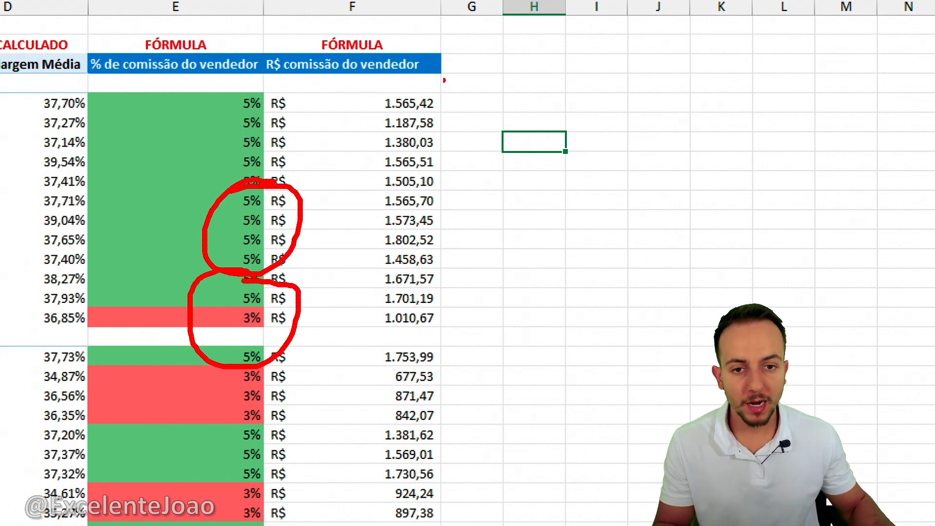
{"action": "mouse_move", "coordinate": [382, 98]}
{"action": "left_mouse_down"}
{"action": "mouse_move", "coordinate": [322, 311]}
{"action": "mouse_move", "coordinate": [363, 155]}
{"action": "left_mouse_up"}
{"action": "mouse_move", "coordinate": [544, 183]}
{"action": "left_mouse_down"}
{"action": "mouse_move", "coordinate": [613, 177]}
{"action": "mouse_move", "coordinate": [627, 276]}
{"action": "left_mouse_up"}
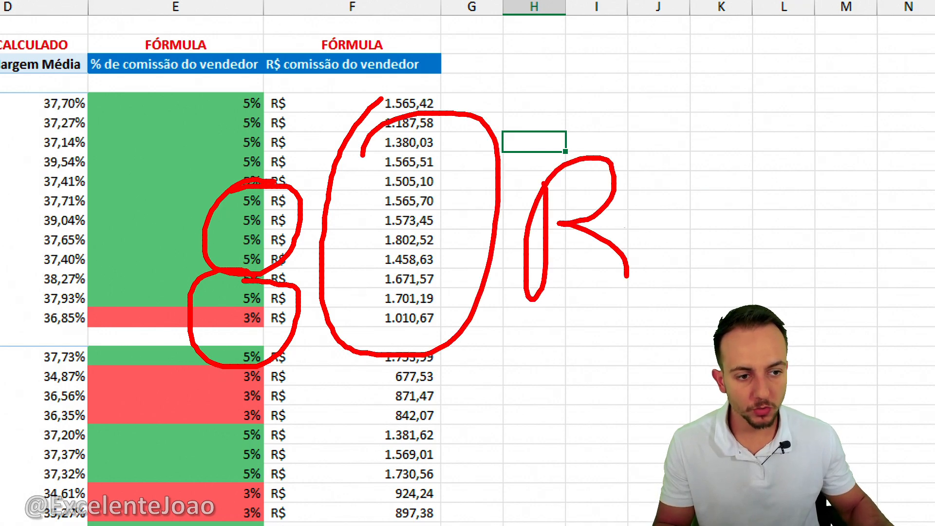
{"action": "mouse_move", "coordinate": [672, 171]}
{"action": "left_mouse_down"}
{"action": "mouse_move", "coordinate": [634, 182]}
{"action": "mouse_move", "coordinate": [615, 258]}
{"action": "left_mouse_up"}
{"action": "left_click_drag", "start_coordinate": [644, 137], "coordinate": [665, 314]}
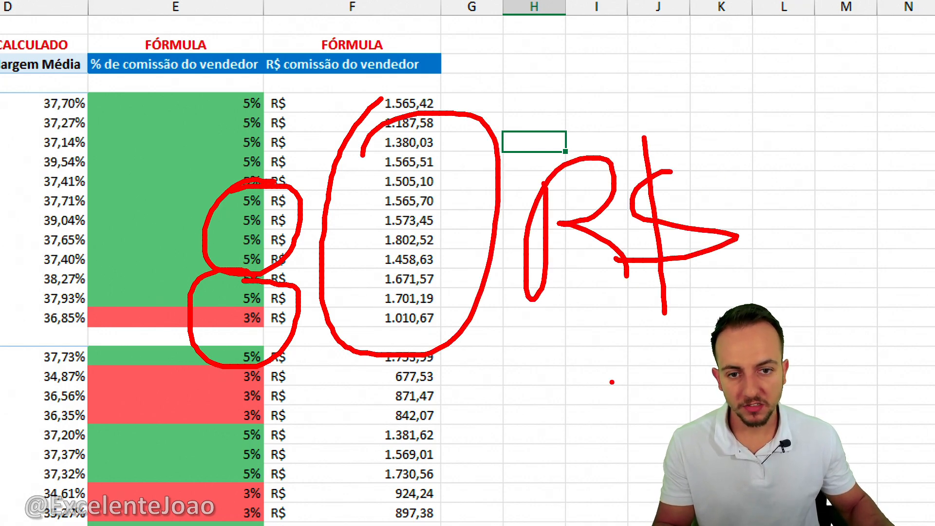
{"action": "key", "text": "Escape"}
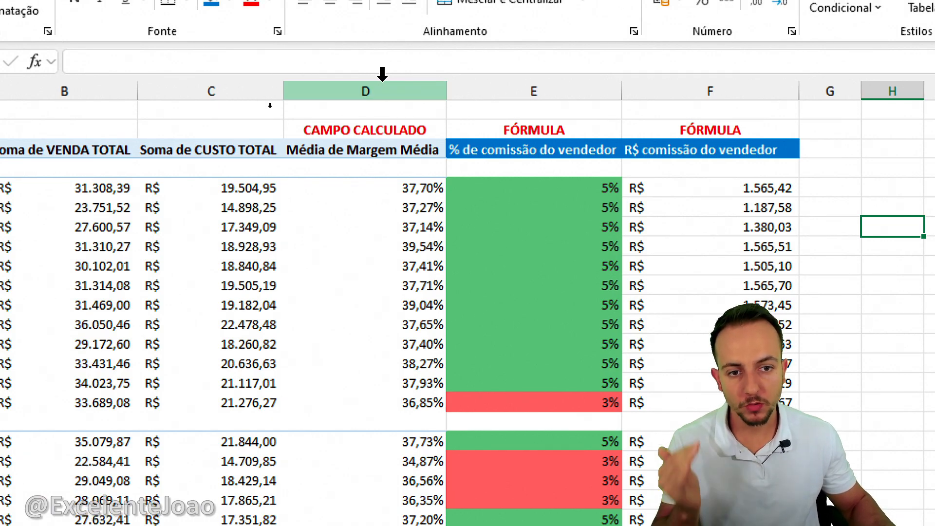
{"action": "left_click", "coordinate": [382, 75]}
{"action": "left_click_drag", "start_coordinate": [539, 88], "coordinate": [706, 88]}
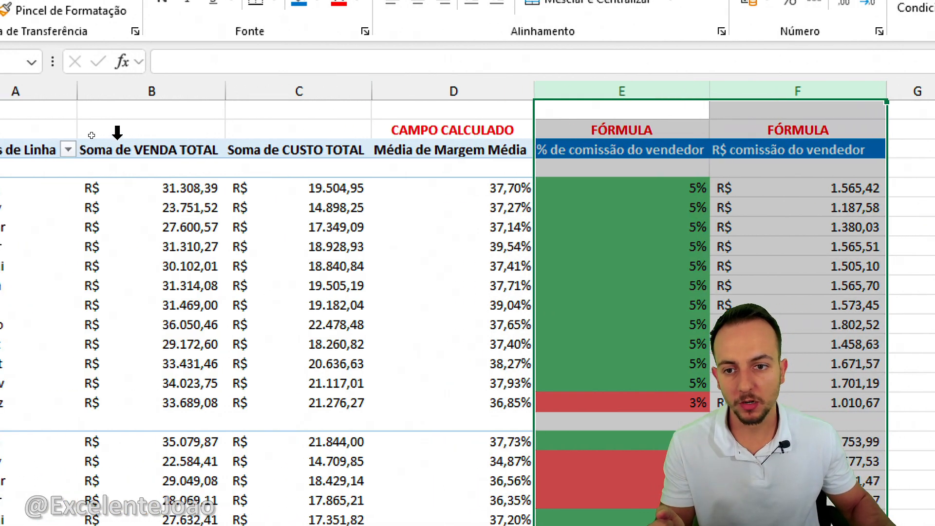
{"action": "left_click", "coordinate": [30, 110]}
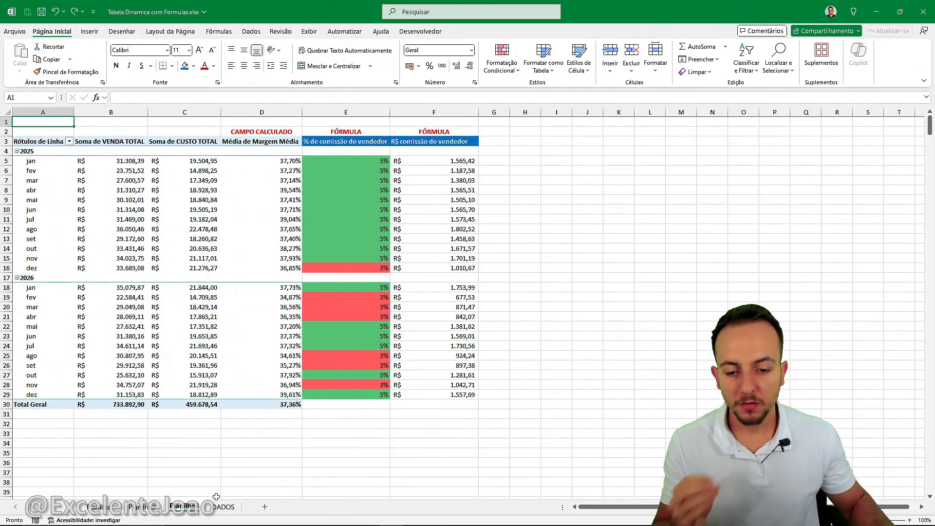
Open the DADOS sheet and browse its sales records.
{"action": "left_click", "coordinate": [223, 506]}
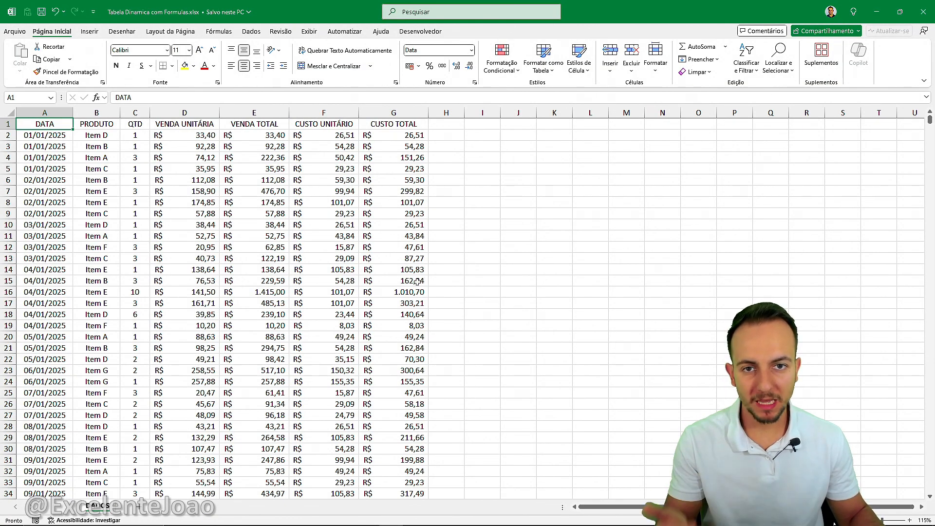
{"action": "scroll", "coordinate": [418, 282], "scroll_direction": "down", "scroll_amount": 20}
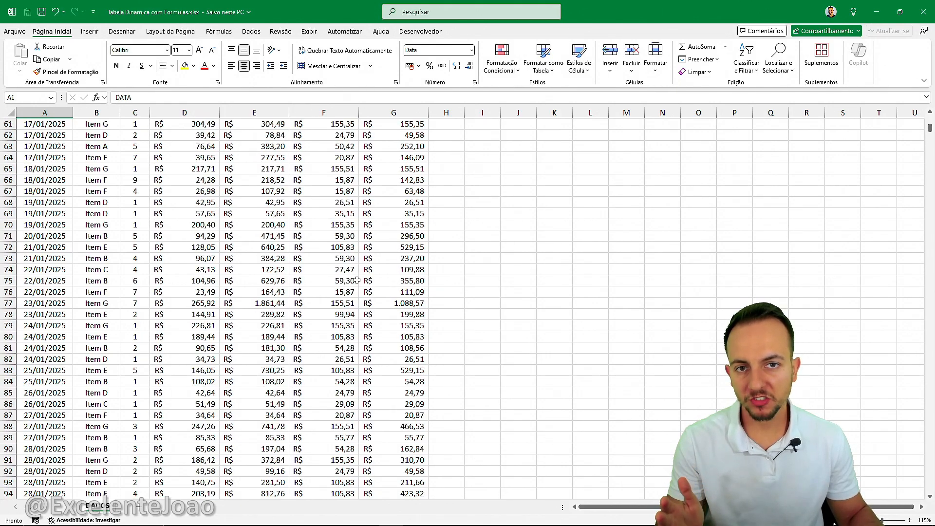
{"action": "scroll", "coordinate": [357, 281], "scroll_direction": "down", "scroll_amount": 10}
{"action": "scroll", "coordinate": [297, 276], "scroll_direction": "up", "scroll_amount": 6}
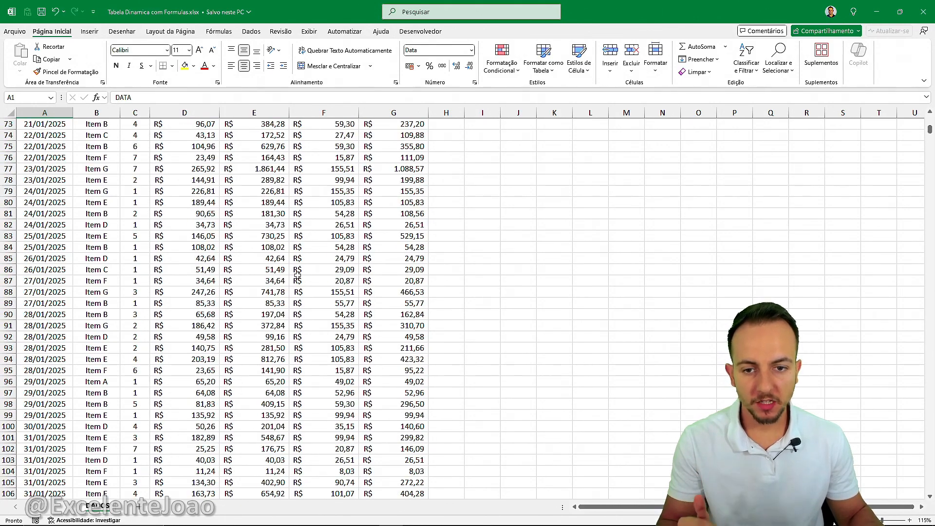
{"action": "scroll", "coordinate": [298, 276], "scroll_direction": "up", "scroll_amount": 20}
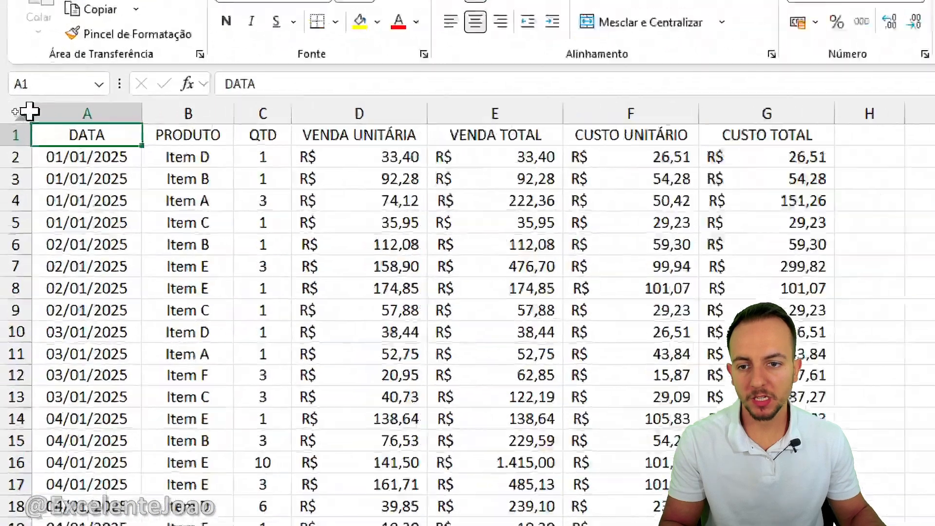
Examine the source data columns one by one, from DATA through CUSTO TOTAL.
{"action": "left_click", "coordinate": [72, 113]}
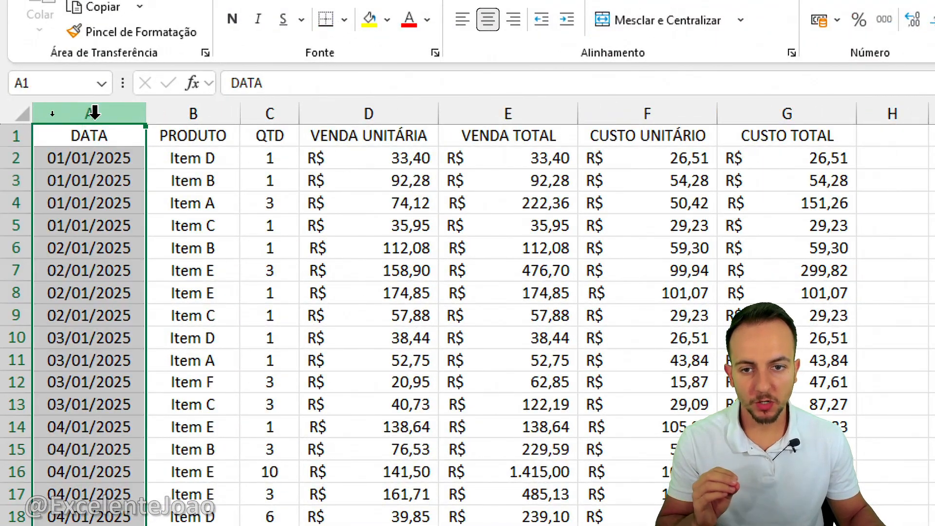
{"action": "left_click", "coordinate": [192, 112]}
{"action": "left_click", "coordinate": [271, 112]}
{"action": "left_click", "coordinate": [360, 110]}
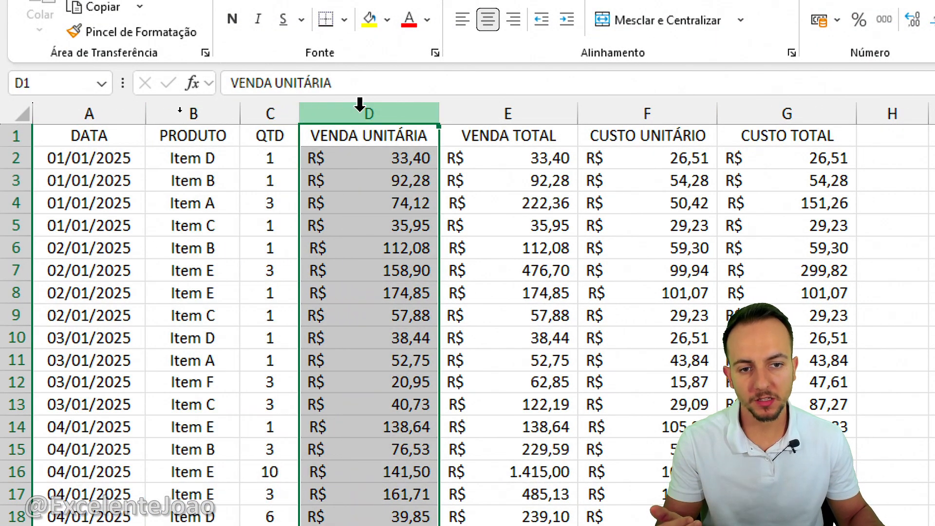
{"action": "left_click", "coordinate": [476, 109]}
{"action": "left_click", "coordinate": [637, 110]}
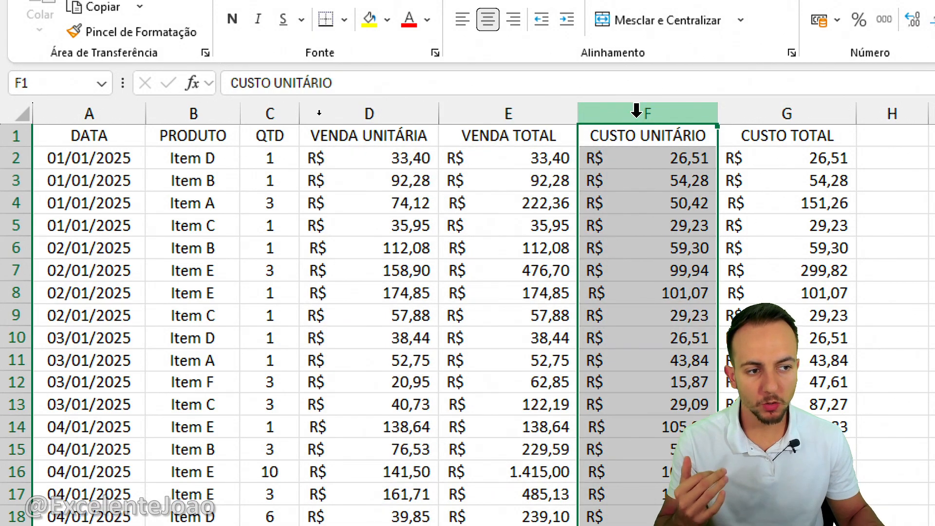
{"action": "left_click", "coordinate": [782, 113]}
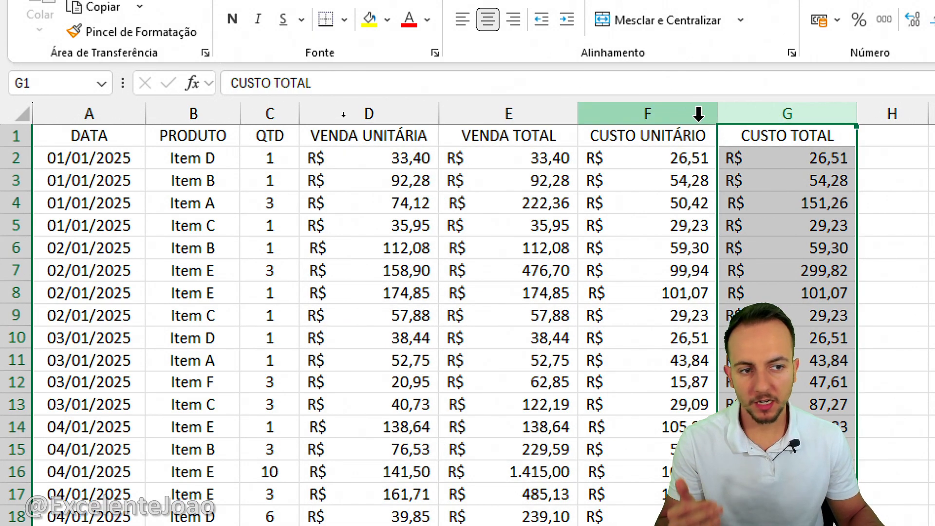
Review the source columns in reverse from CUSTO UNITÁRIO to DATA, including the PRODUTO and DATA headers.
{"action": "left_click", "coordinate": [641, 113]}
{"action": "left_click", "coordinate": [466, 114]}
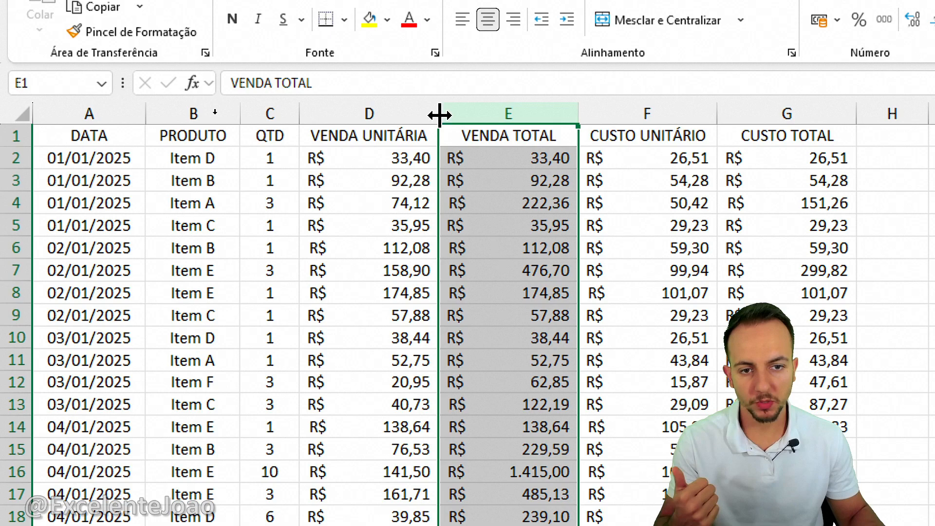
{"action": "left_click", "coordinate": [268, 112]}
{"action": "left_click", "coordinate": [225, 110]}
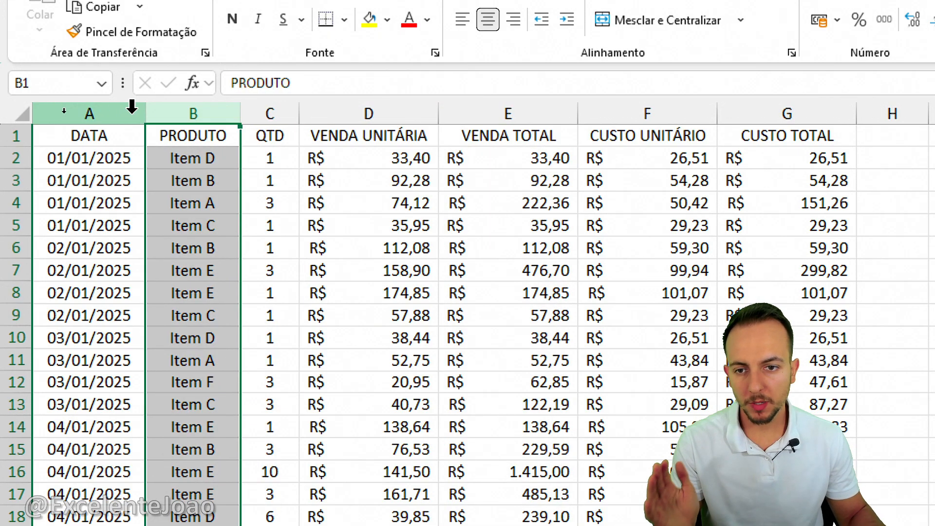
{"action": "left_click", "coordinate": [119, 111]}
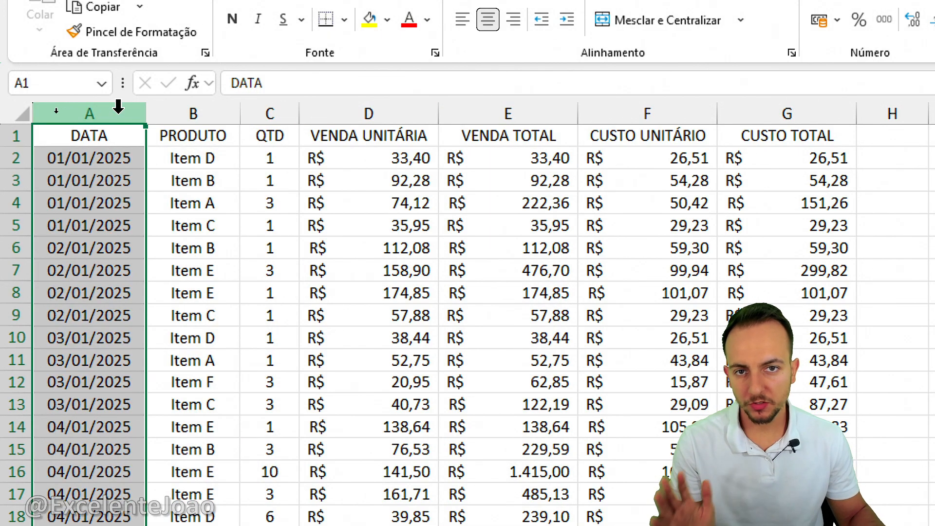
{"action": "left_click", "coordinate": [181, 138]}
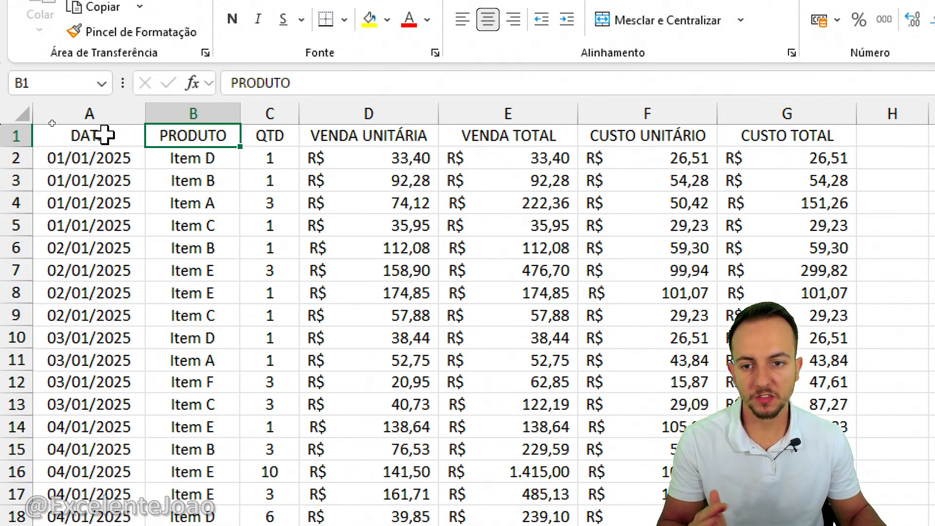
{"action": "left_click", "coordinate": [104, 136]}
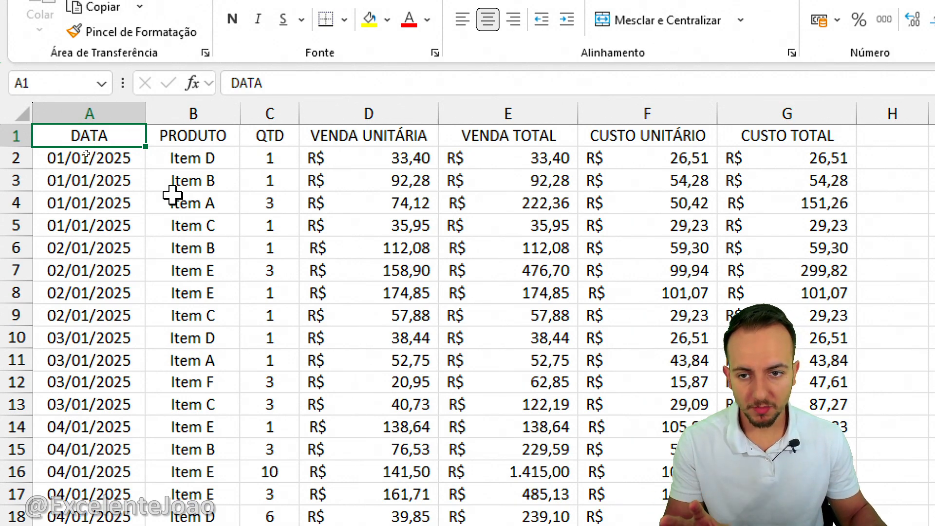
Examine the DATA, PRODUTO and QTD columns, plus the unit and total columns for sales and costs.
{"action": "left_click", "coordinate": [129, 115]}
{"action": "left_click", "coordinate": [190, 113]}
{"action": "left_click", "coordinate": [271, 113]}
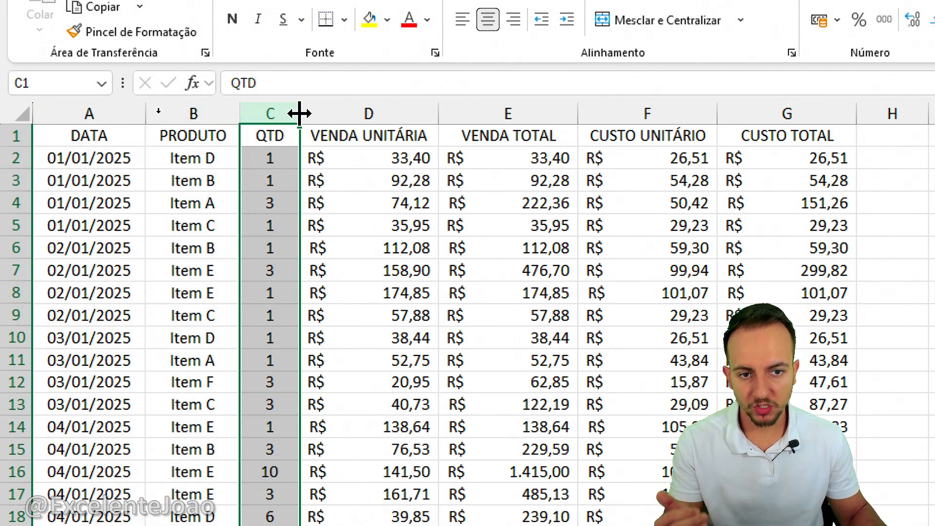
{"action": "left_click_drag", "start_coordinate": [317, 112], "coordinate": [745, 102]}
{"action": "left_click", "coordinate": [662, 106]}
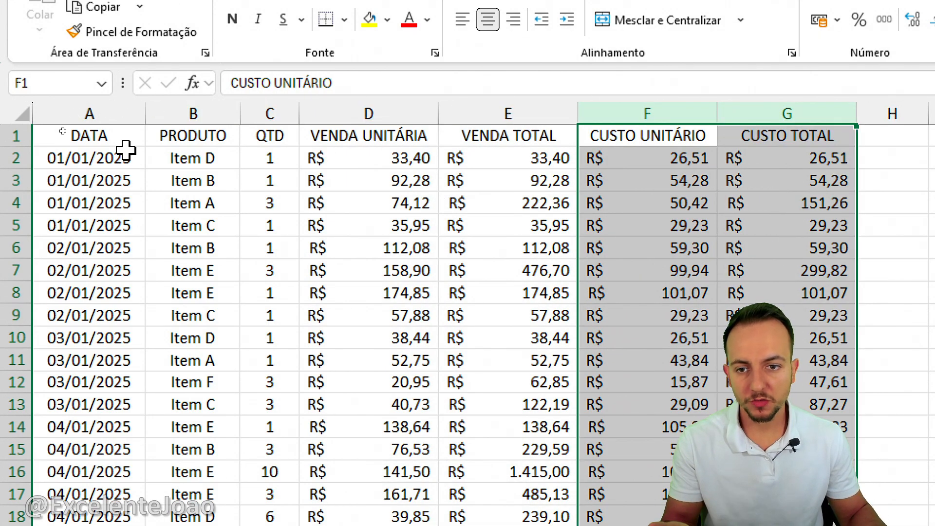
{"action": "left_click", "coordinate": [121, 137]}
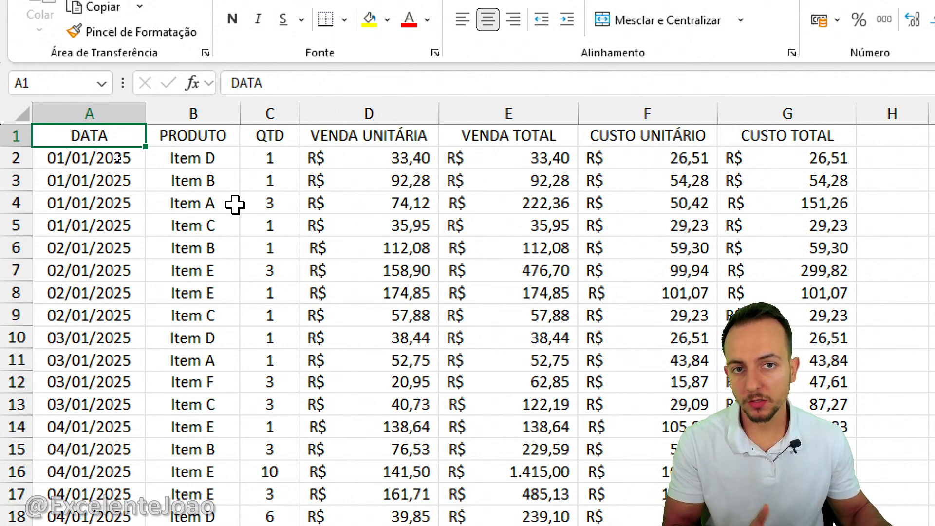
Insert a pivot table on a new worksheet from the source range DADOS!$A$1:$G$2694.
{"action": "left_click", "coordinate": [246, 227]}
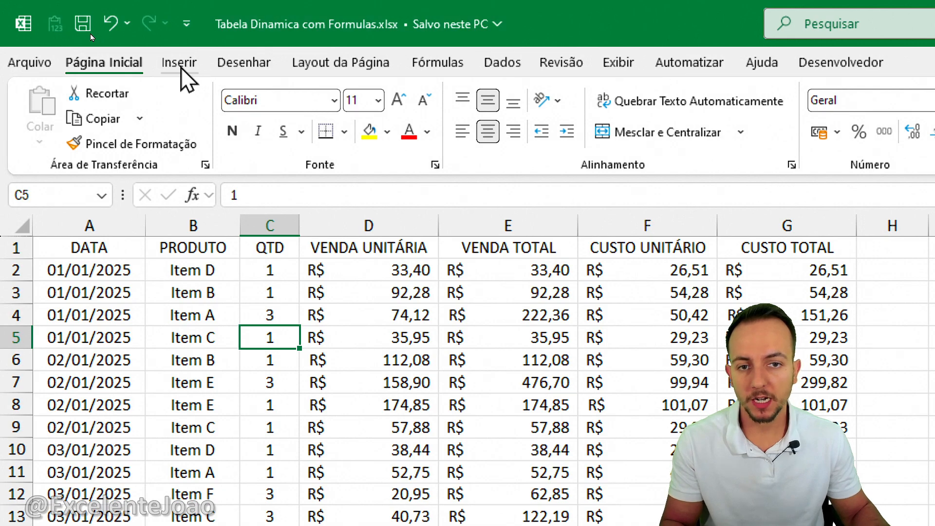
{"action": "left_click_drag", "start_coordinate": [200, 42], "coordinate": [156, 37]}
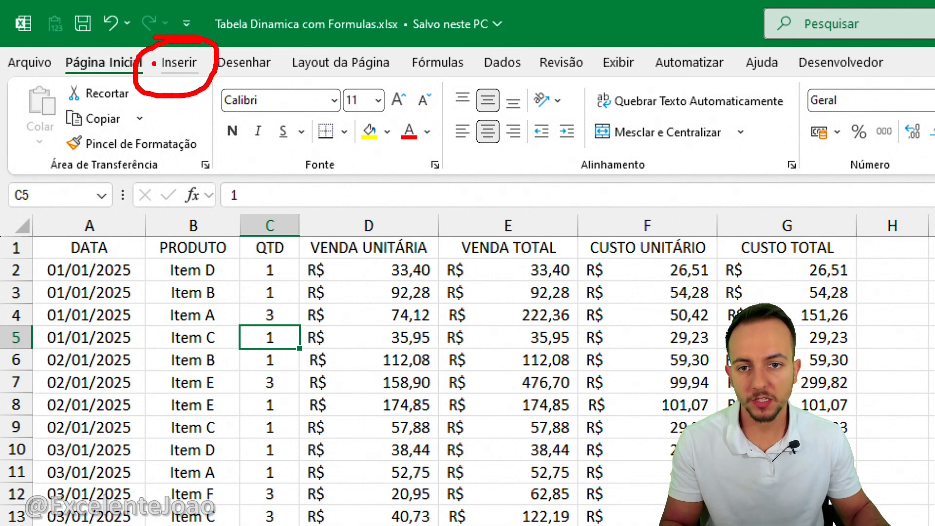
{"action": "left_click", "coordinate": [179, 62]}
{"action": "mouse_move", "coordinate": [61, 74]}
{"action": "left_mouse_down"}
{"action": "mouse_move", "coordinate": [29, 76]}
{"action": "mouse_move", "coordinate": [21, 108]}
{"action": "left_mouse_up"}
{"action": "key", "text": "Escape"}
{"action": "left_click", "coordinate": [61, 105]}
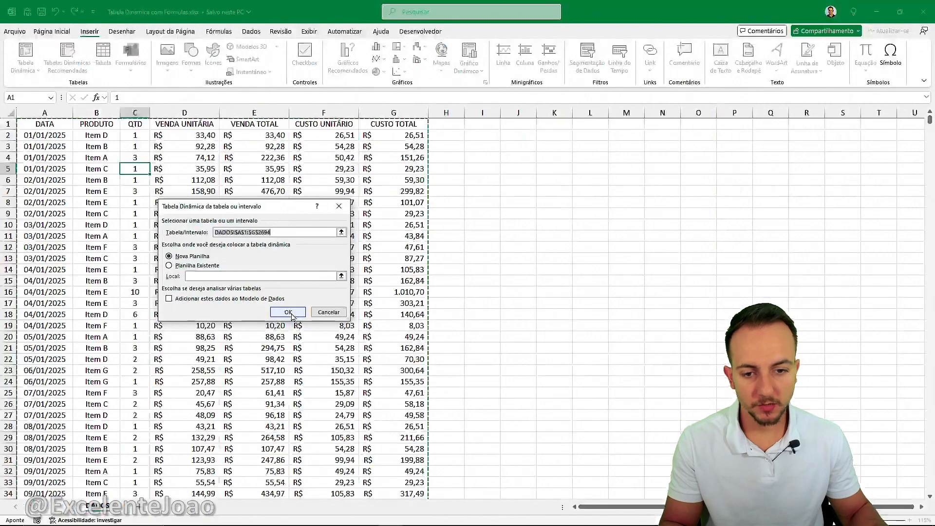
{"action": "left_click", "coordinate": [288, 312]}
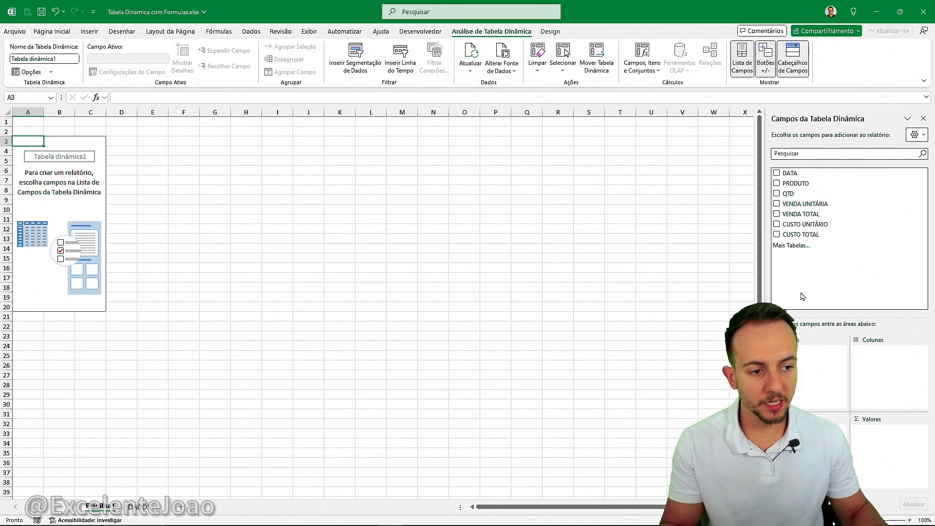
Widen the pivot table field list to about half the window, and return to the DADOS sheet.
{"action": "left_click_drag", "start_coordinate": [768, 288], "coordinate": [484, 293]}
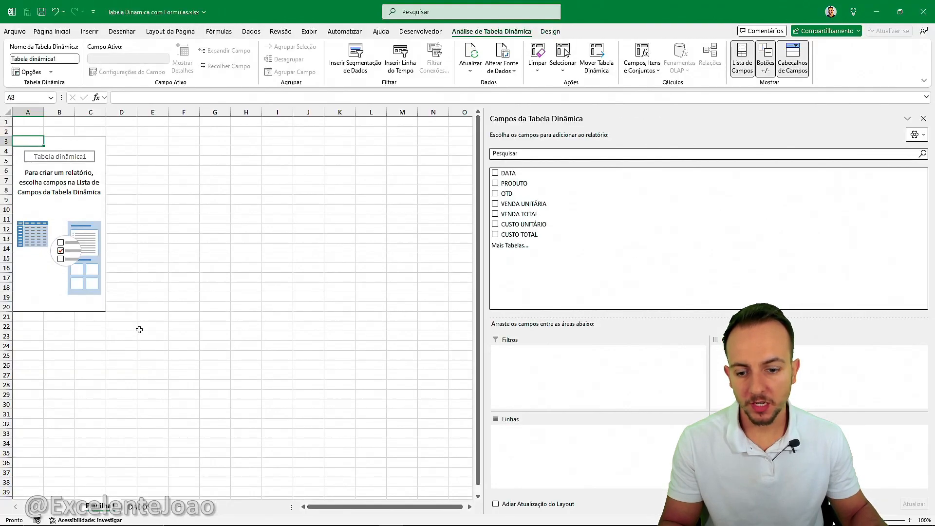
{"action": "left_click", "coordinate": [133, 507]}
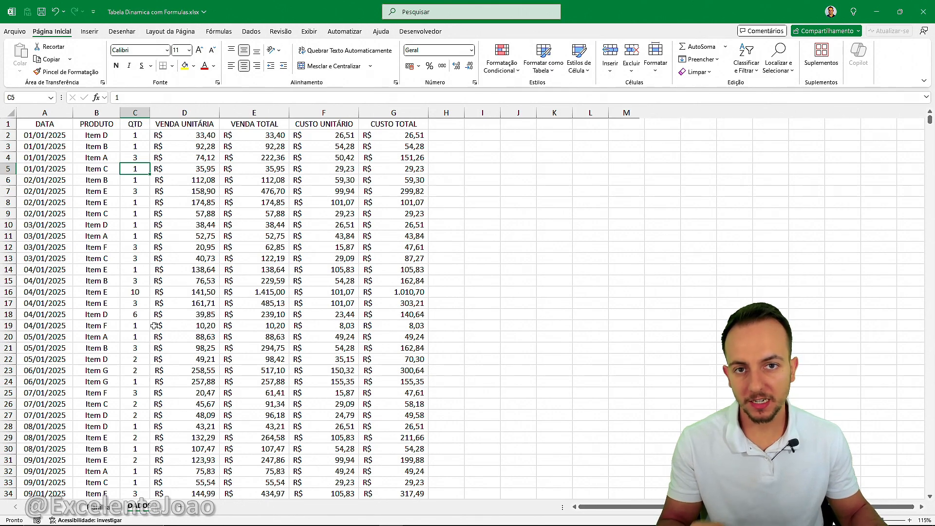
Examine the pivot table's available fields and its filter, column, row and value areas.
{"action": "left_click", "coordinate": [107, 508]}
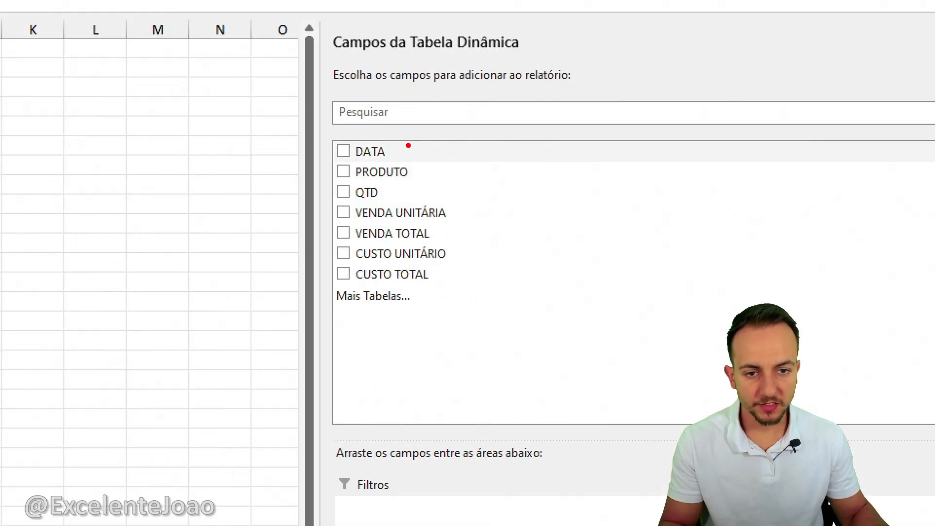
{"action": "mouse_move", "coordinate": [354, 134]}
{"action": "left_mouse_down"}
{"action": "mouse_move", "coordinate": [324, 284]}
{"action": "mouse_move", "coordinate": [351, 294]}
{"action": "left_mouse_up"}
{"action": "key", "text": "e"}
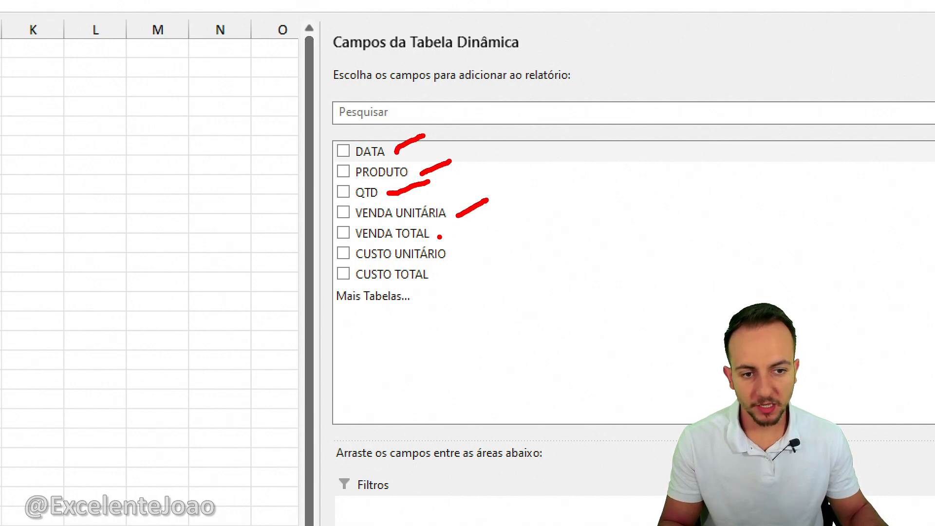
{"action": "key", "text": "Escape"}
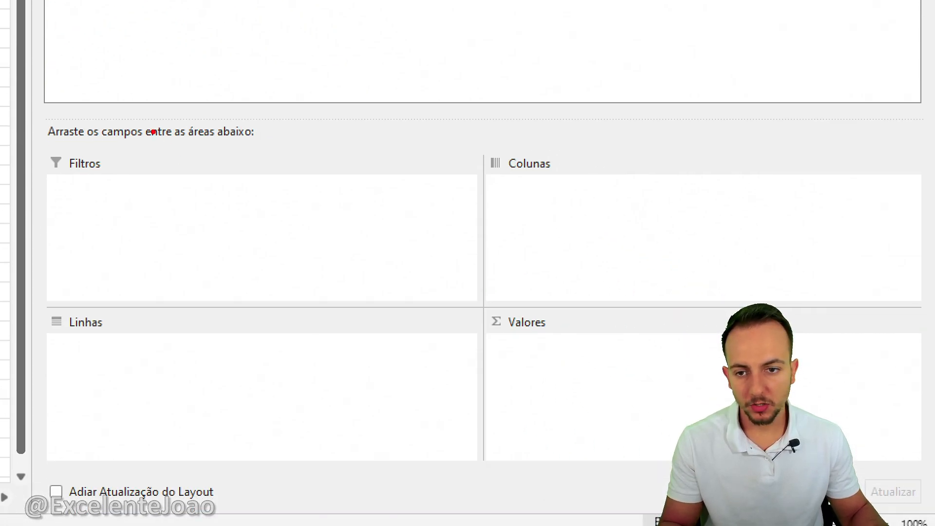
{"action": "left_click_drag", "start_coordinate": [108, 116], "coordinate": [124, 116]}
{"action": "left_click_drag", "start_coordinate": [45, 284], "coordinate": [131, 356]}
{"action": "mouse_move", "coordinate": [519, 121]}
{"action": "left_mouse_down"}
{"action": "mouse_move", "coordinate": [577, 157]}
{"action": "mouse_move", "coordinate": [548, 123]}
{"action": "left_mouse_up"}
{"action": "left_click_drag", "start_coordinate": [532, 282], "coordinate": [446, 314]}
{"action": "key", "text": "Escape"}
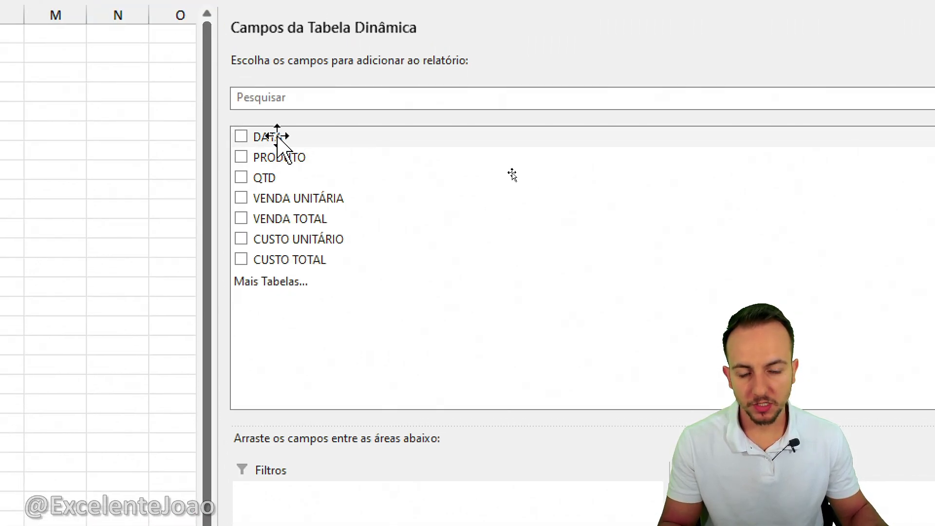
Add the DATA field to the pivot table's row area so the dates are grouped by year, quarter and month.
{"action": "left_click", "coordinate": [286, 117]}
{"action": "mouse_move", "coordinate": [218, 178]}
{"action": "left_mouse_down"}
{"action": "mouse_move", "coordinate": [305, 167]}
{"action": "mouse_move", "coordinate": [215, 177]}
{"action": "left_mouse_up"}
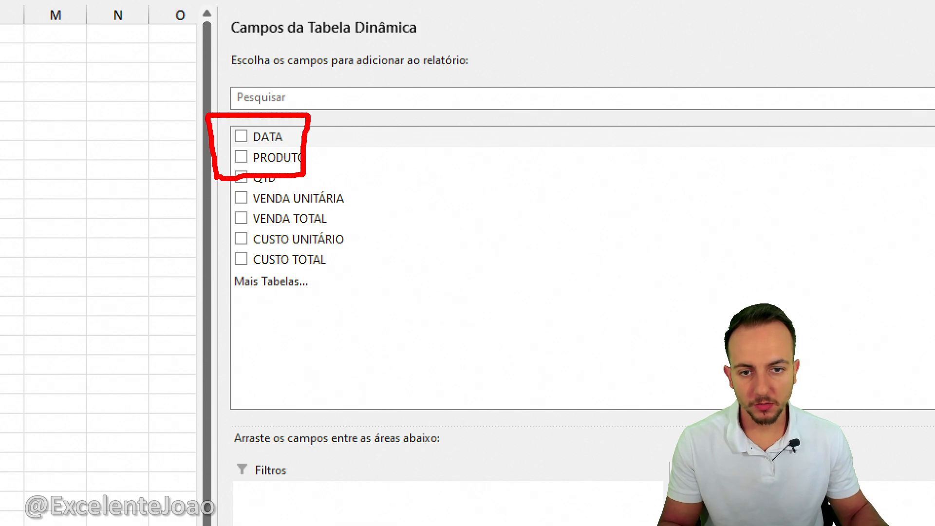
{"action": "key", "text": "Escape"}
{"action": "left_click_drag", "start_coordinate": [267, 142], "coordinate": [349, 525]}
{"action": "left_click_drag", "start_coordinate": [347, 459], "coordinate": [349, 469]}
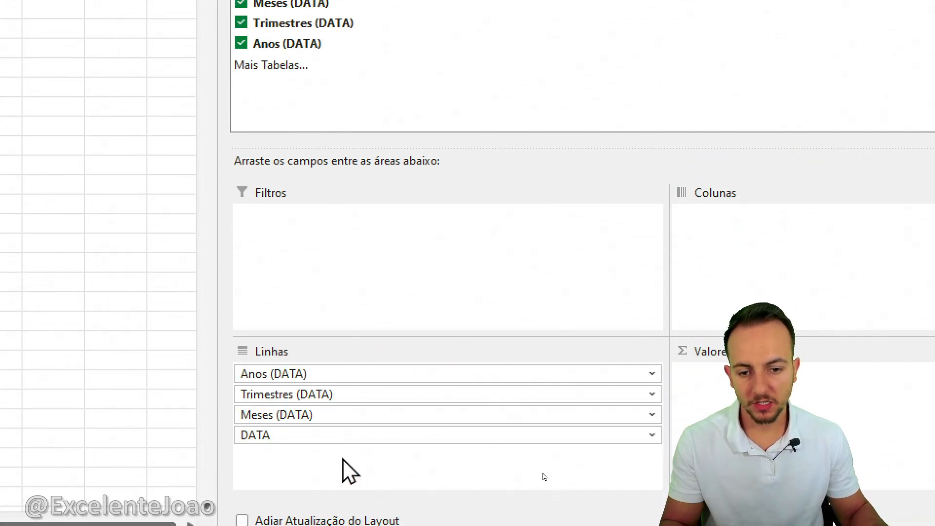
{"action": "mouse_move", "coordinate": [318, 295]}
{"action": "left_mouse_down"}
{"action": "mouse_move", "coordinate": [225, 418]}
{"action": "mouse_move", "coordinate": [344, 290]}
{"action": "left_mouse_up"}
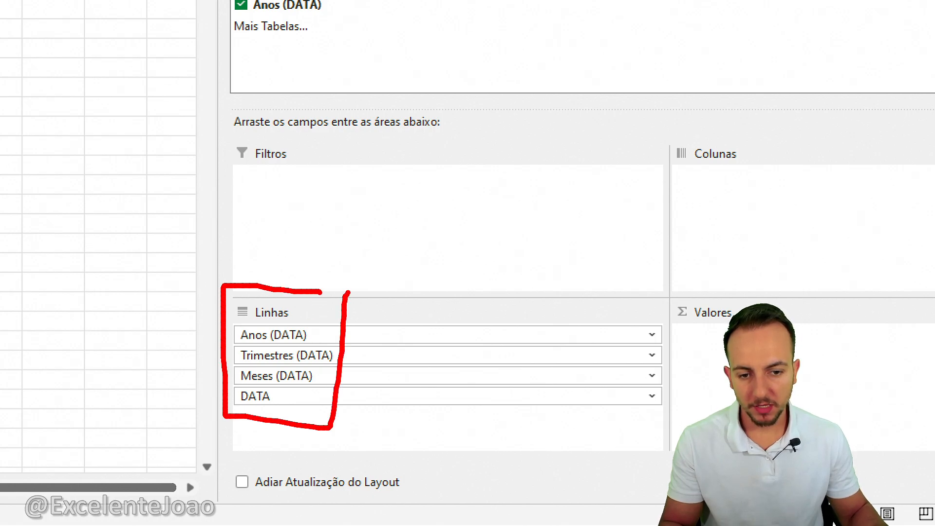
{"action": "key", "text": "Escape"}
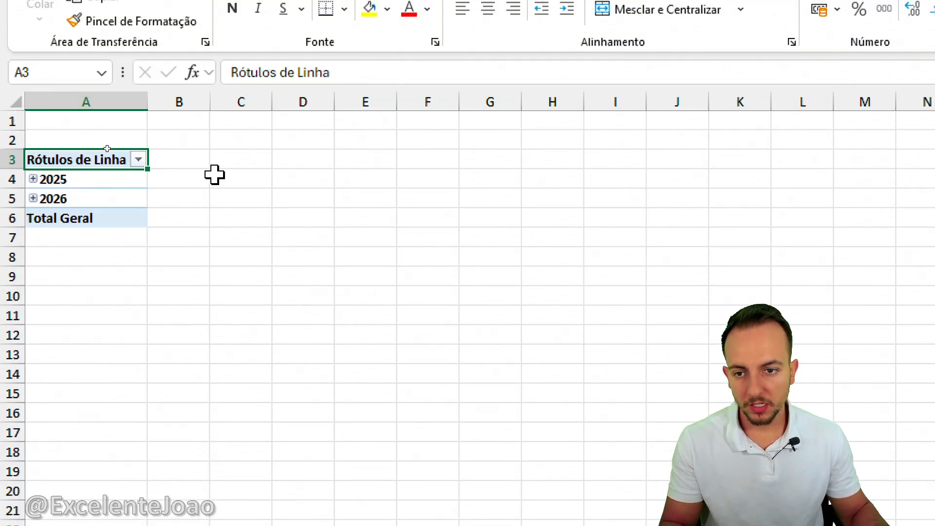
Expand 2025 in the row labels, along with its Trim1 and Trim2 quarters, down to the month level.
{"action": "left_click_drag", "start_coordinate": [212, 204], "coordinate": [257, 222]}
{"action": "left_click_drag", "start_coordinate": [185, 215], "coordinate": [233, 268]}
{"action": "key", "text": "Escape"}
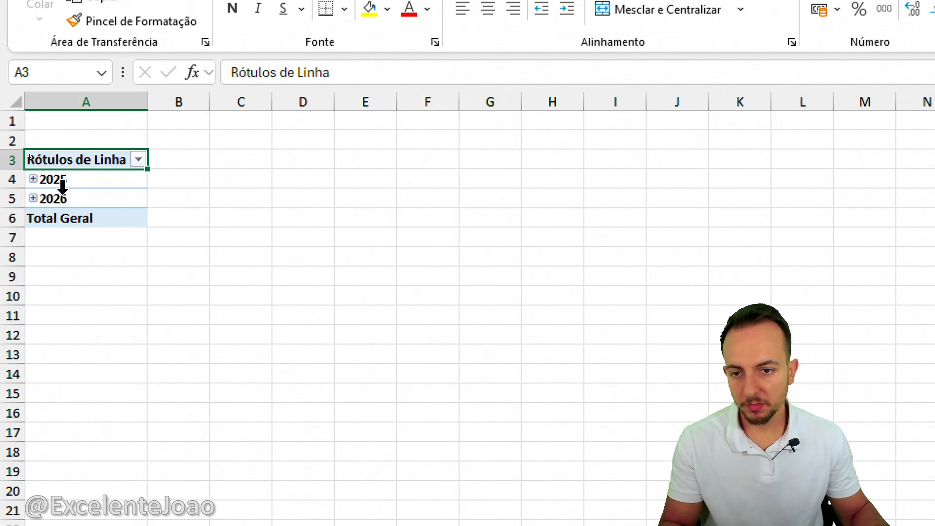
{"action": "left_click", "coordinate": [33, 179]}
{"action": "left_click", "coordinate": [45, 199]}
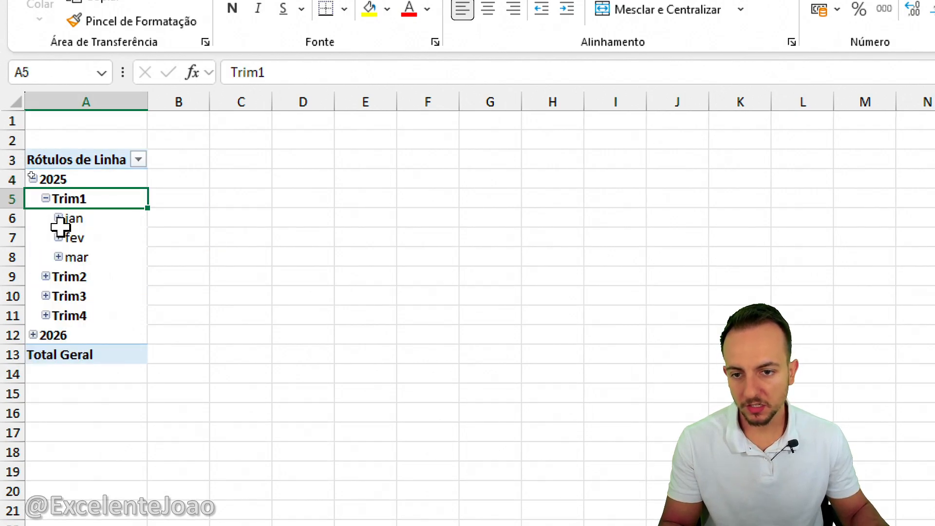
{"action": "left_click", "coordinate": [54, 277]}
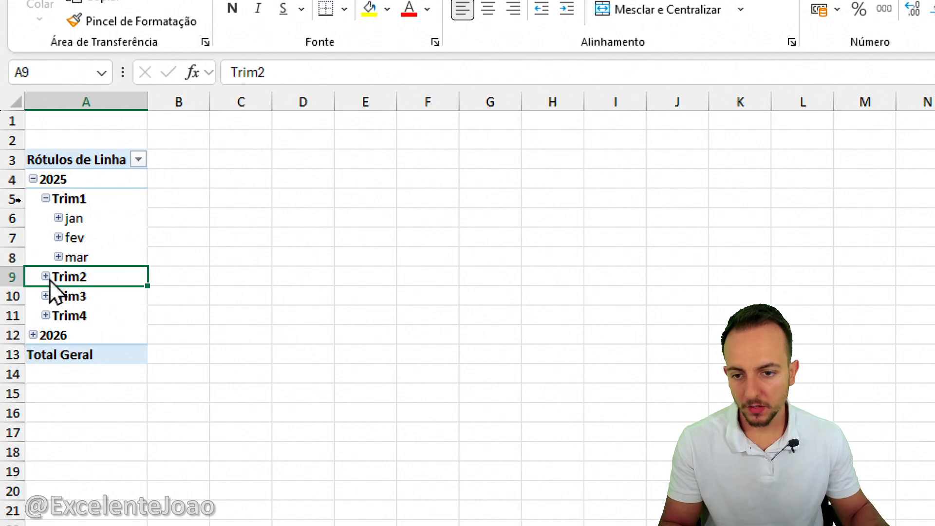
{"action": "left_click", "coordinate": [45, 276]}
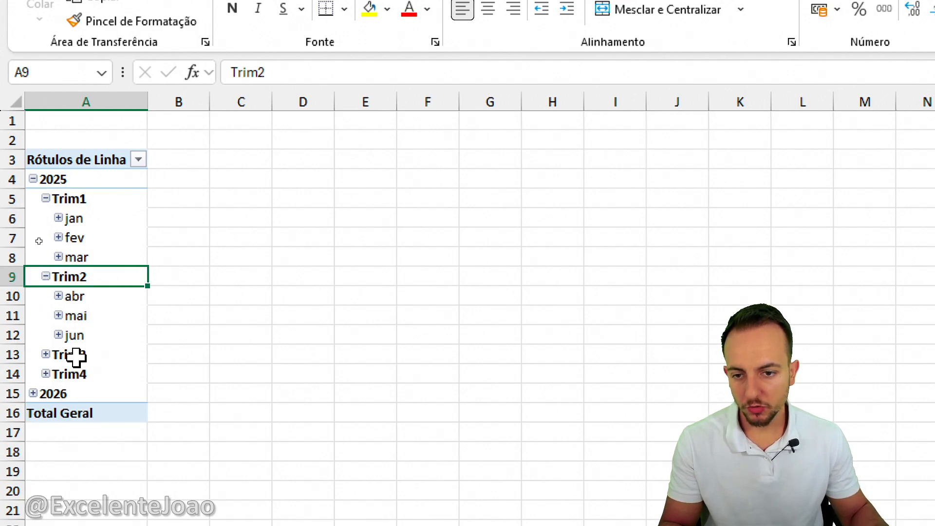
Add VENDA TOTAL and CUSTO TOTAL to the pivot table's values as sums.
{"action": "left_click", "coordinate": [105, 184]}
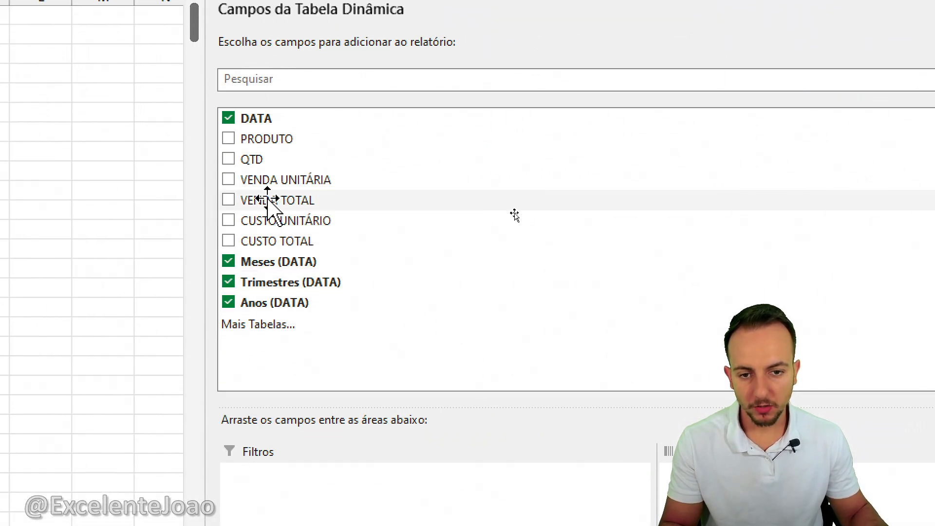
{"action": "left_click_drag", "start_coordinate": [268, 201], "coordinate": [716, 388]}
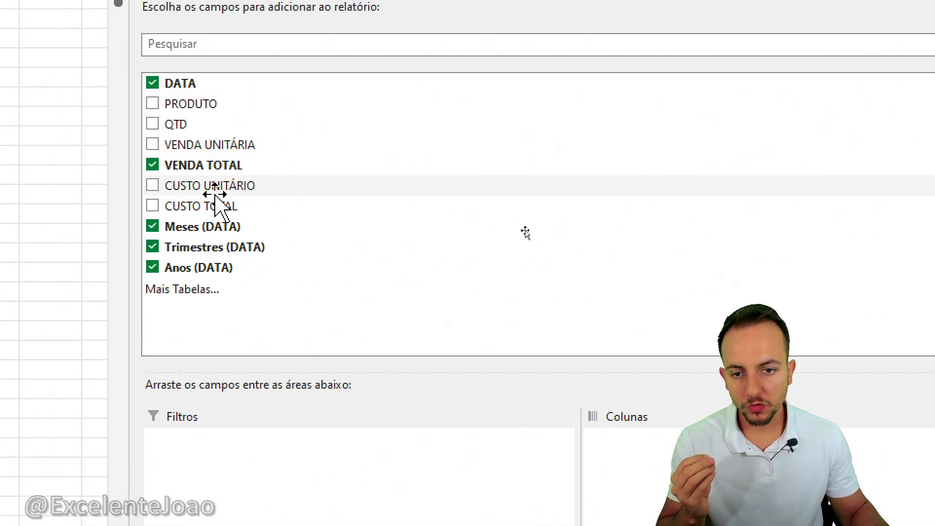
{"action": "left_click_drag", "start_coordinate": [200, 204], "coordinate": [677, 439]}
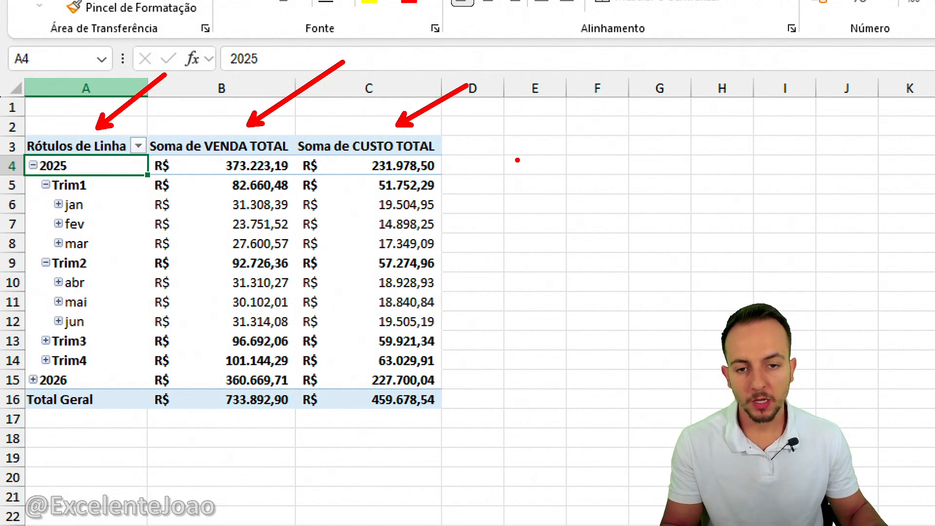
{"action": "left_click_drag", "start_coordinate": [125, 87], "coordinate": [419, 89]}
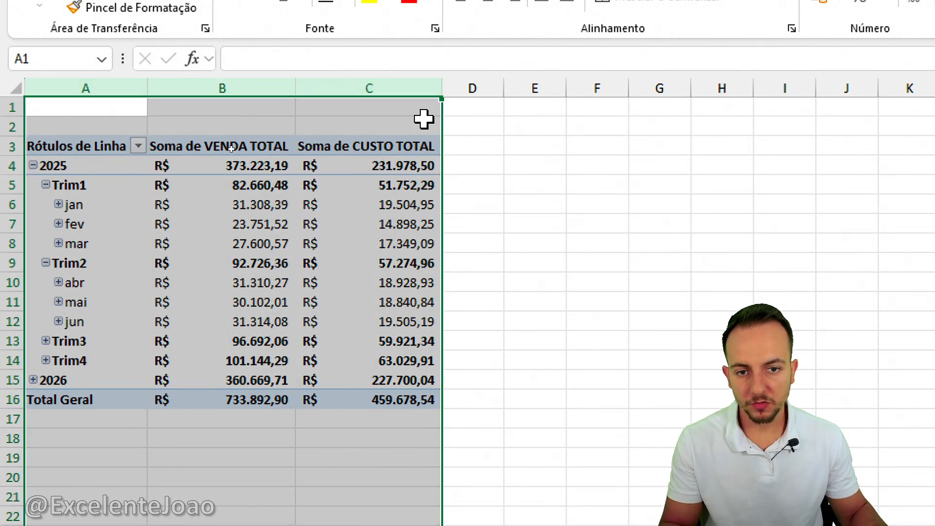
{"action": "left_click", "coordinate": [536, 187]}
{"action": "left_click", "coordinate": [580, 163]}
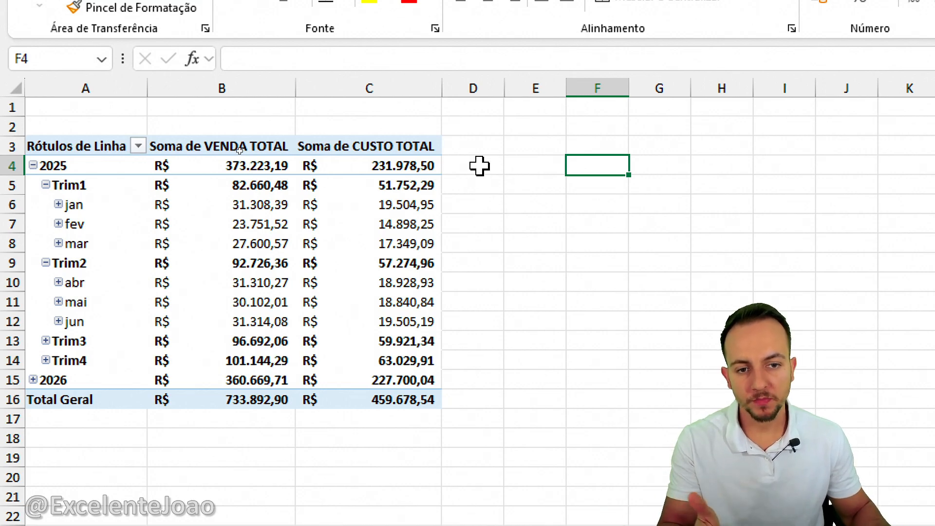
{"action": "left_click", "coordinate": [528, 171]}
{"action": "type", "text": "="}
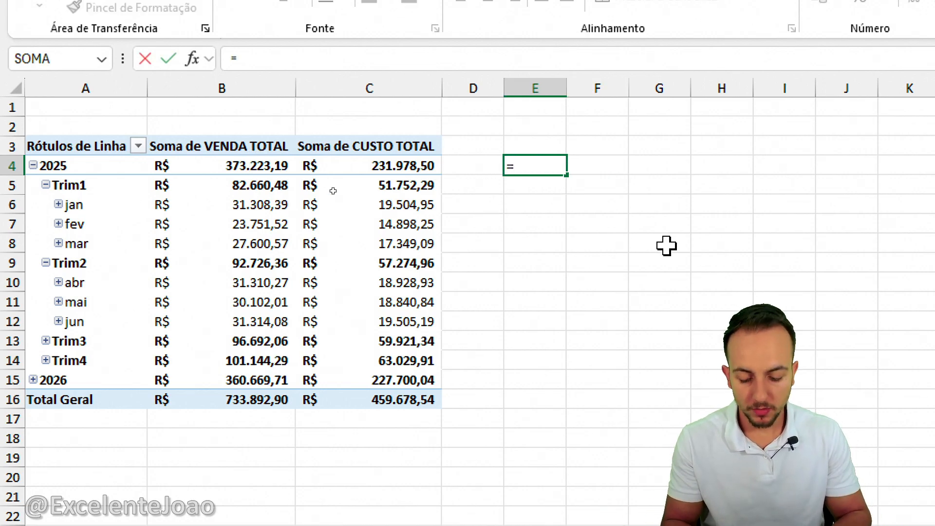
{"action": "type", "text": "venda-cus"}
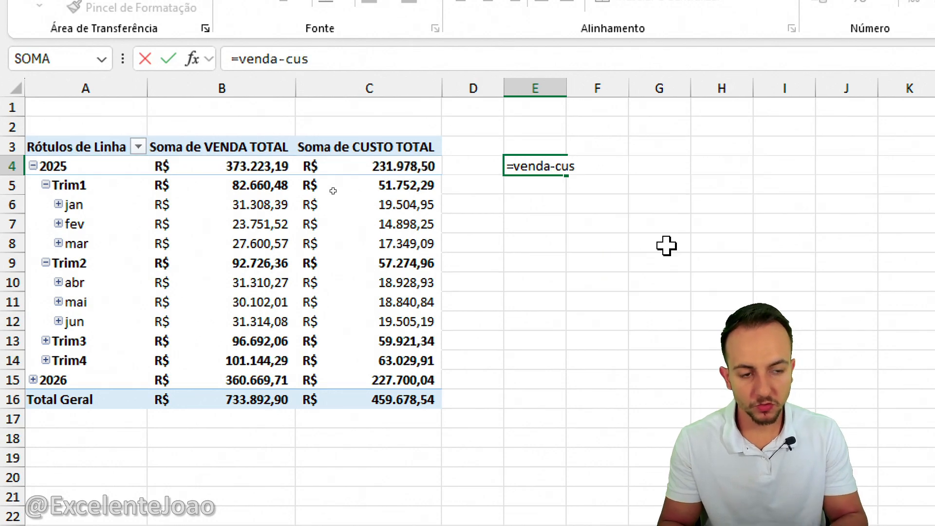
{"action": "type", "text": "to/venda"}
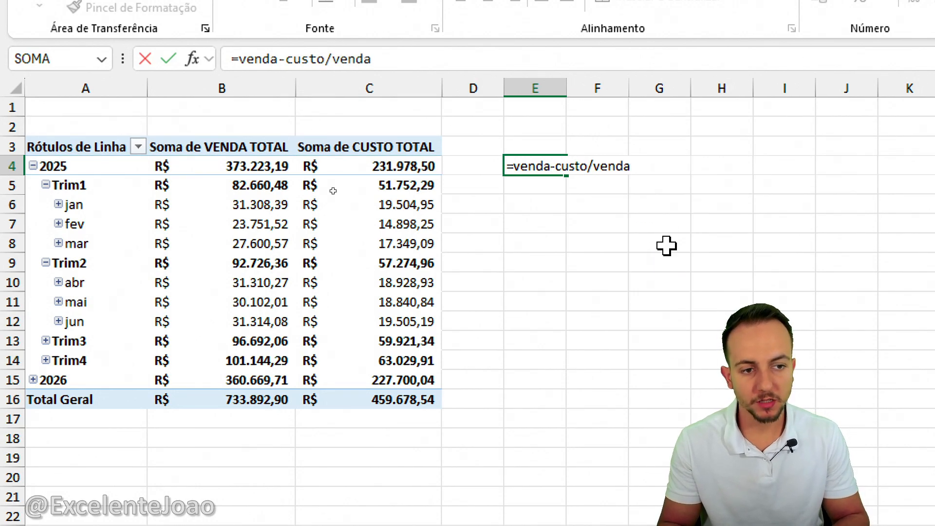
{"action": "key", "text": "Escape"}
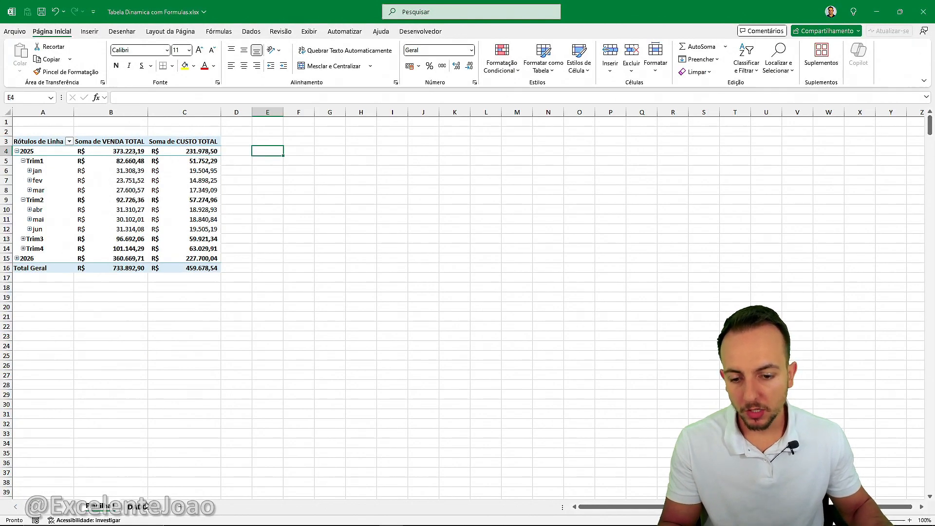
Check the DADOS sheet, then return to the pivot table and review the fields offered in its list.
{"action": "left_click", "coordinate": [144, 506]}
{"action": "left_click", "coordinate": [101, 507]}
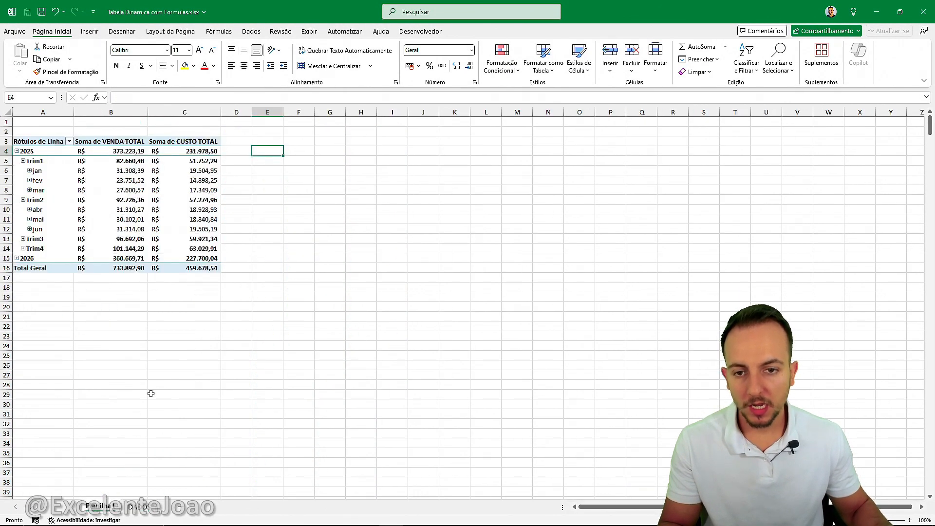
{"action": "left_click", "coordinate": [157, 190]}
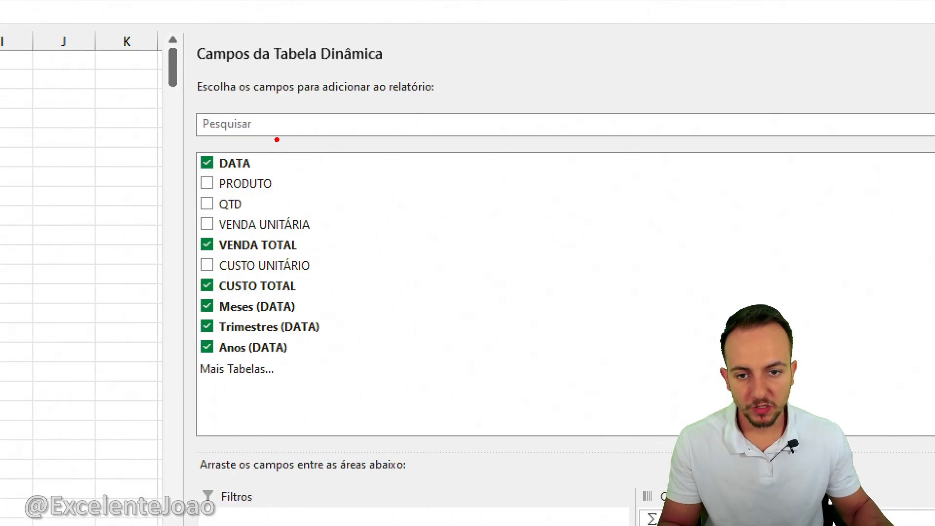
{"action": "mouse_move", "coordinate": [270, 140]}
{"action": "left_mouse_down"}
{"action": "mouse_move", "coordinate": [161, 326]}
{"action": "mouse_move", "coordinate": [301, 372]}
{"action": "mouse_move", "coordinate": [358, 142]}
{"action": "mouse_move", "coordinate": [256, 130]}
{"action": "left_mouse_up"}
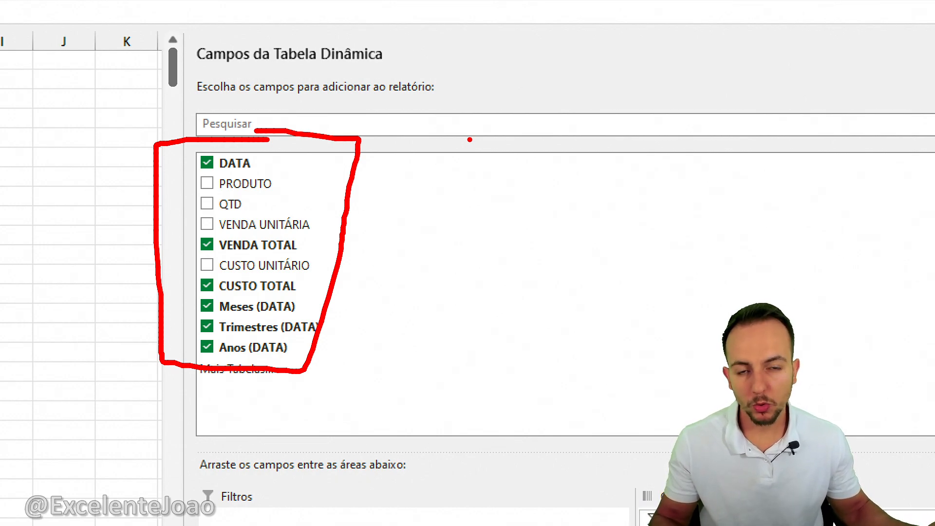
{"action": "key", "text": "Escape"}
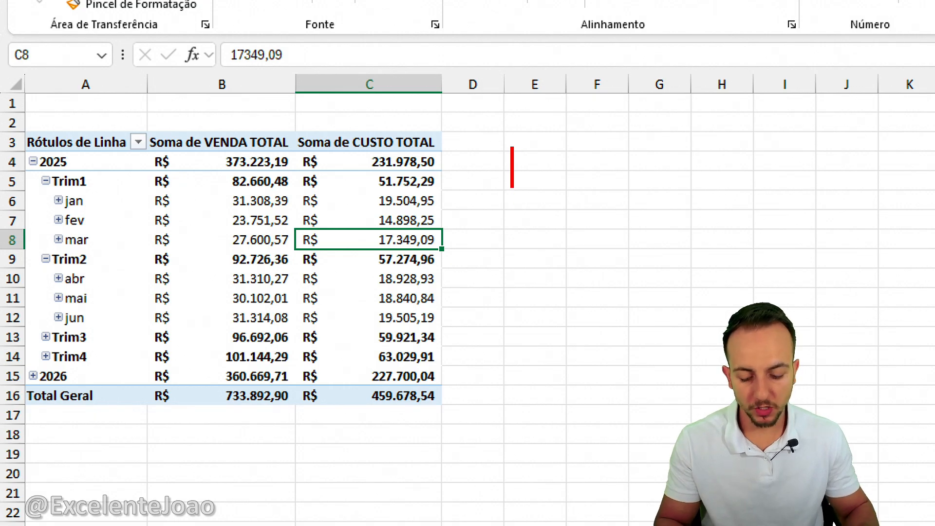
{"action": "type", "text": "CAMPO CALCULADO"}
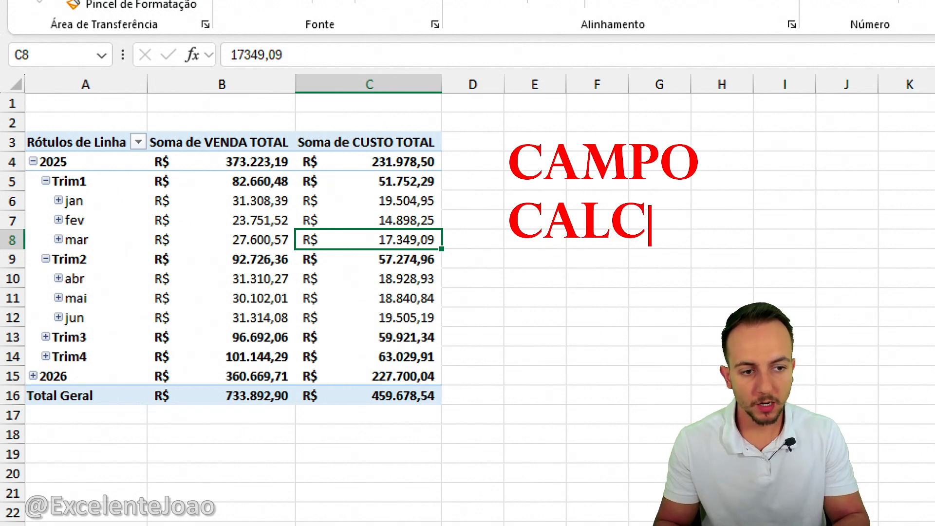
{"action": "key", "text": "Return"}
{"action": "type", "text": "FUNÇÕES"}
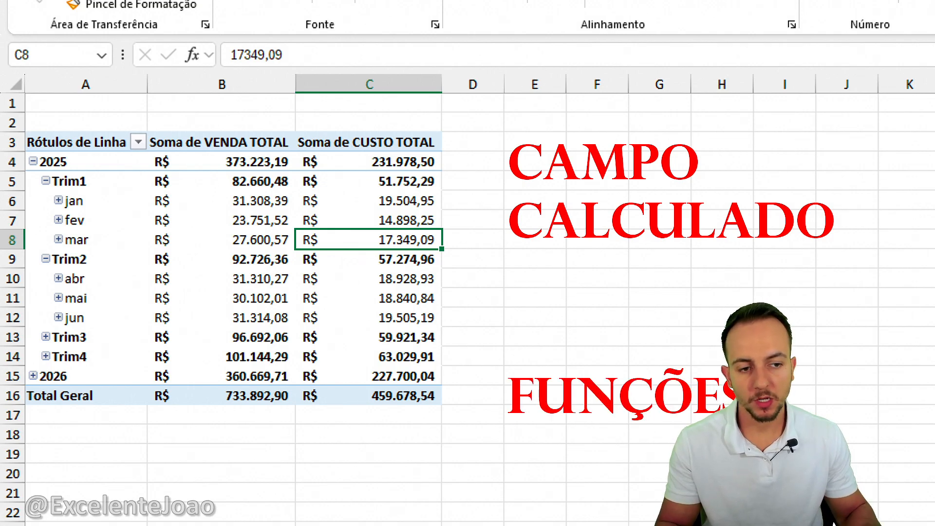
{"action": "left_click_drag", "start_coordinate": [465, 157], "coordinate": [465, 225]}
{"action": "left_click_drag", "start_coordinate": [441, 238], "coordinate": [490, 222]}
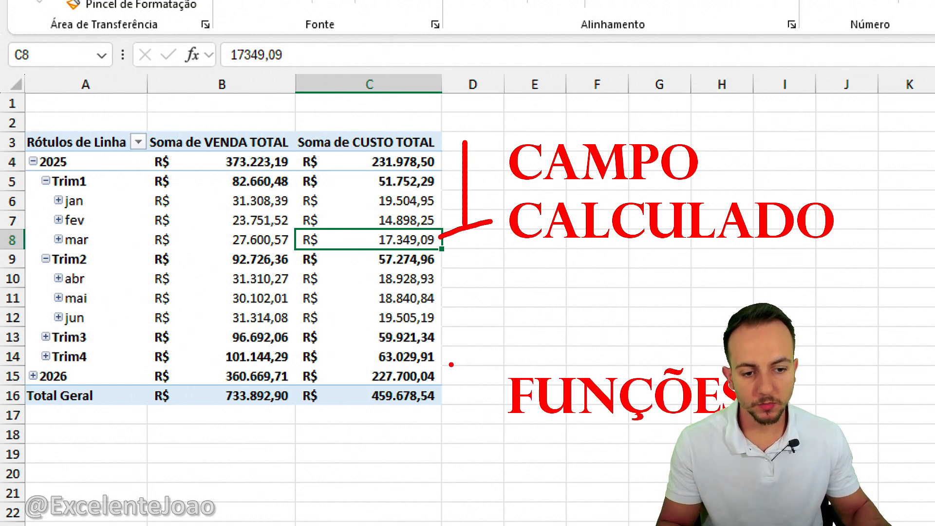
{"action": "left_click_drag", "start_coordinate": [441, 362], "coordinate": [430, 414]}
{"action": "left_click_drag", "start_coordinate": [425, 456], "coordinate": [668, 461]}
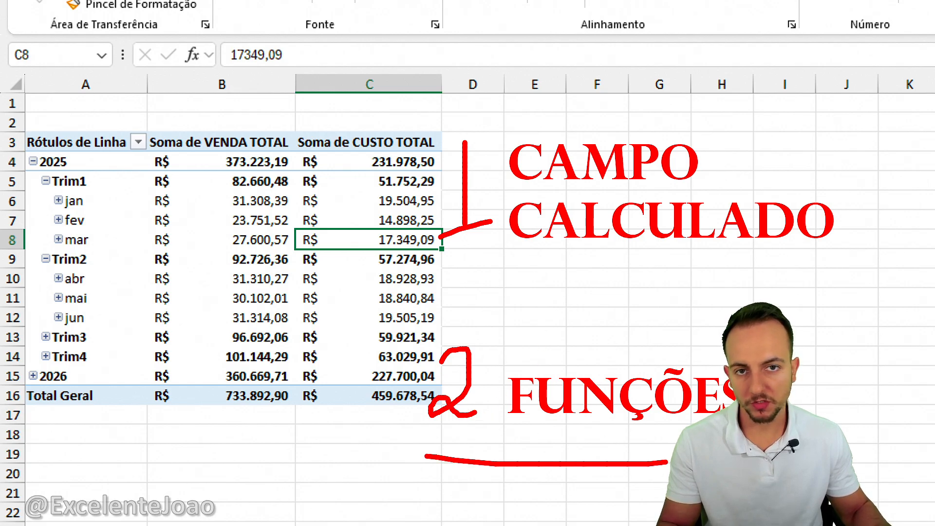
{"action": "key", "text": "Escape"}
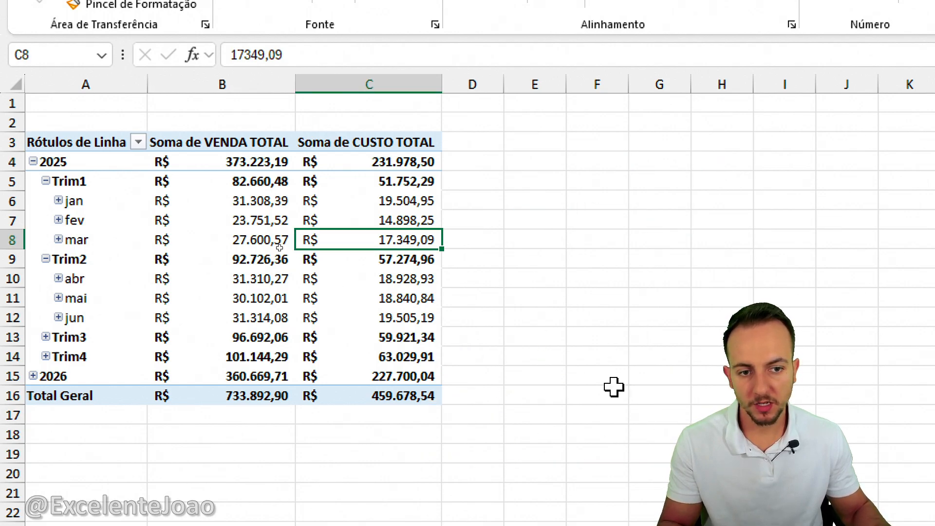
Start a calculated field for the pivot table and name it Margem Média.
{"action": "left_click", "coordinate": [255, 223]}
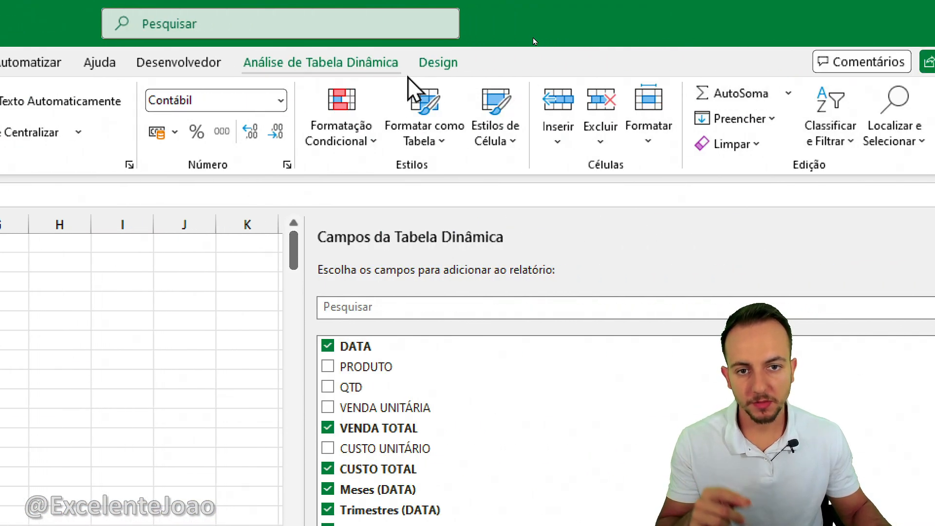
{"action": "left_click", "coordinate": [377, 70]}
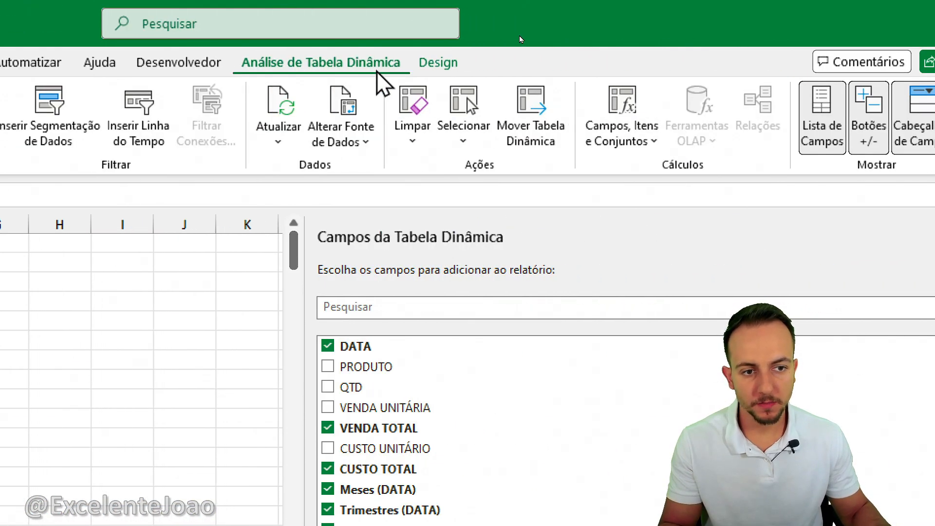
{"action": "left_click", "coordinate": [651, 143]}
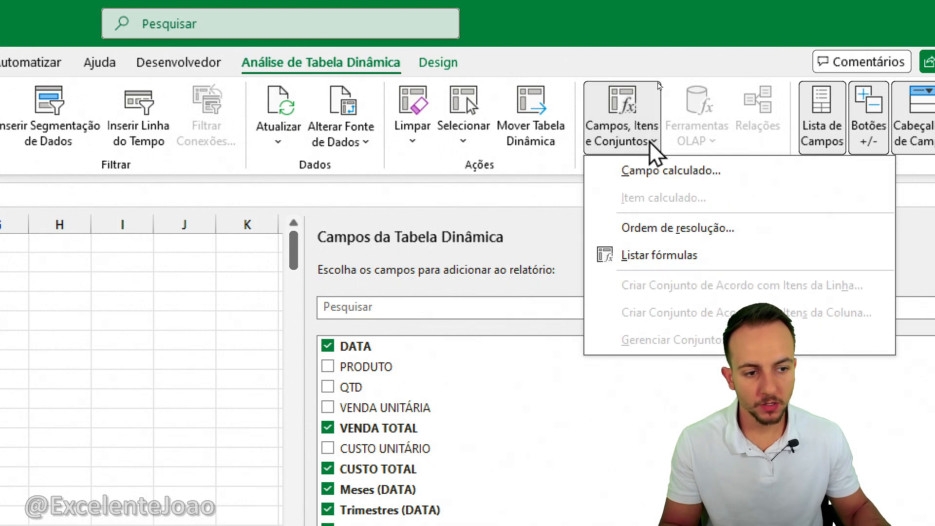
{"action": "left_click", "coordinate": [655, 172]}
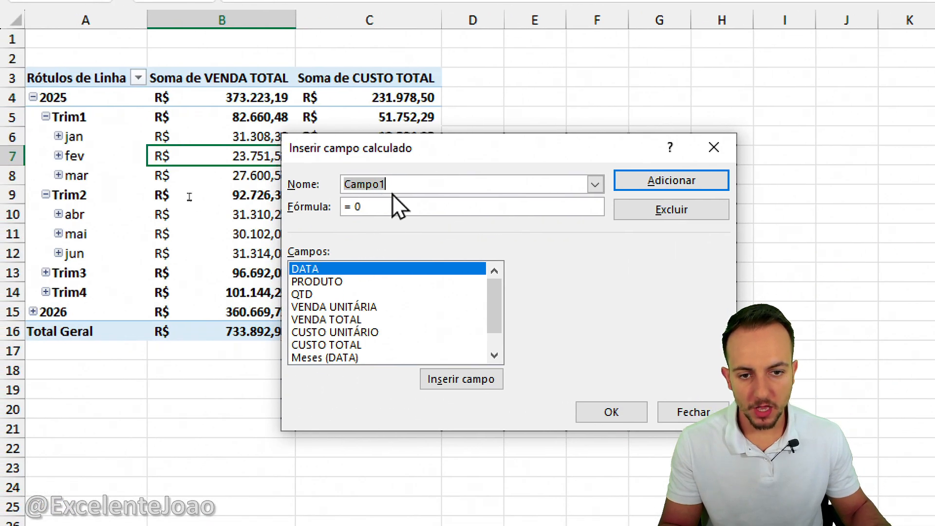
{"action": "key", "text": "ctrl+2"}
{"action": "mouse_move", "coordinate": [386, 166]}
{"action": "left_mouse_down"}
{"action": "mouse_move", "coordinate": [332, 205]}
{"action": "mouse_move", "coordinate": [353, 160]}
{"action": "left_mouse_up"}
{"action": "key", "text": "Escape"}
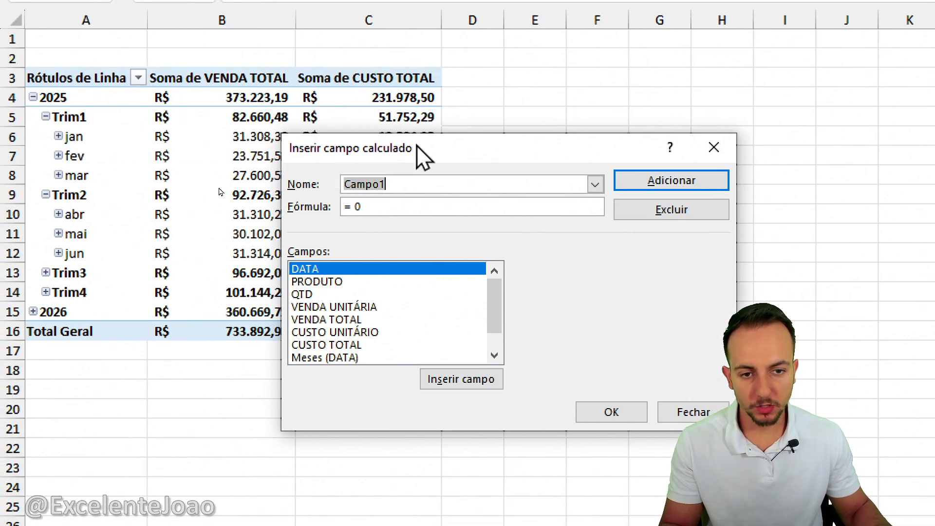
{"action": "type", "text": "Margem Média"}
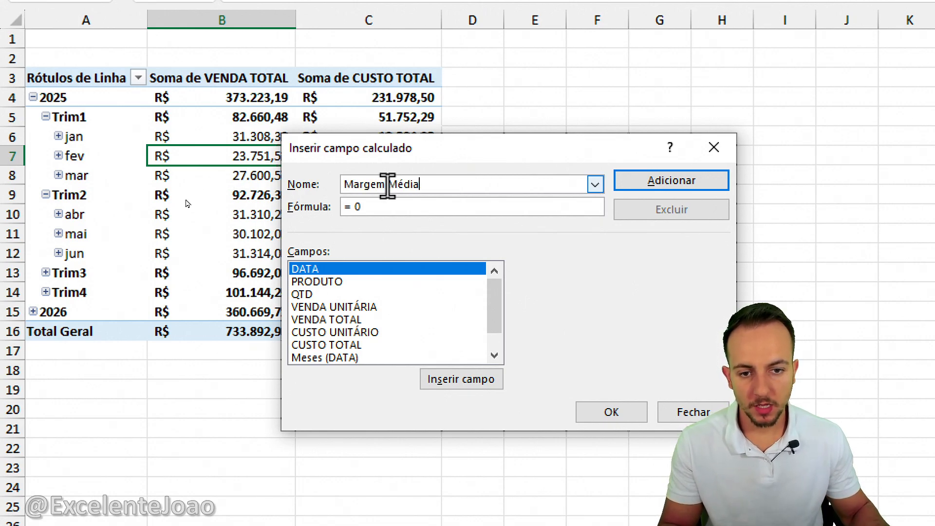
Enter the formula =('VENDA TOTAL'-'CUSTO TOTAL')/'VENDA TOTAL' for Margem Média and add the calculated field to the pivot table.
{"action": "left_click", "coordinate": [379, 207]}
{"action": "left_click_drag", "start_coordinate": [371, 207], "coordinate": [337, 207]}
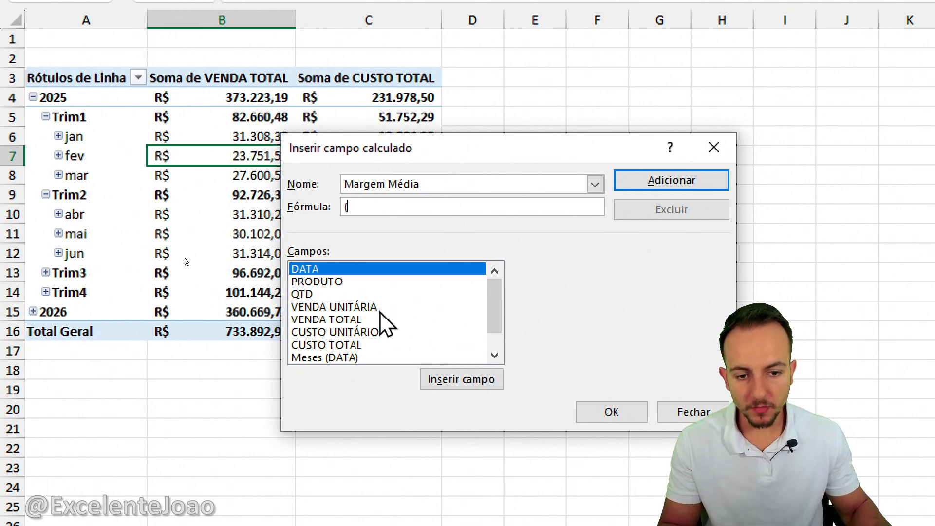
{"action": "left_click", "coordinate": [332, 320]}
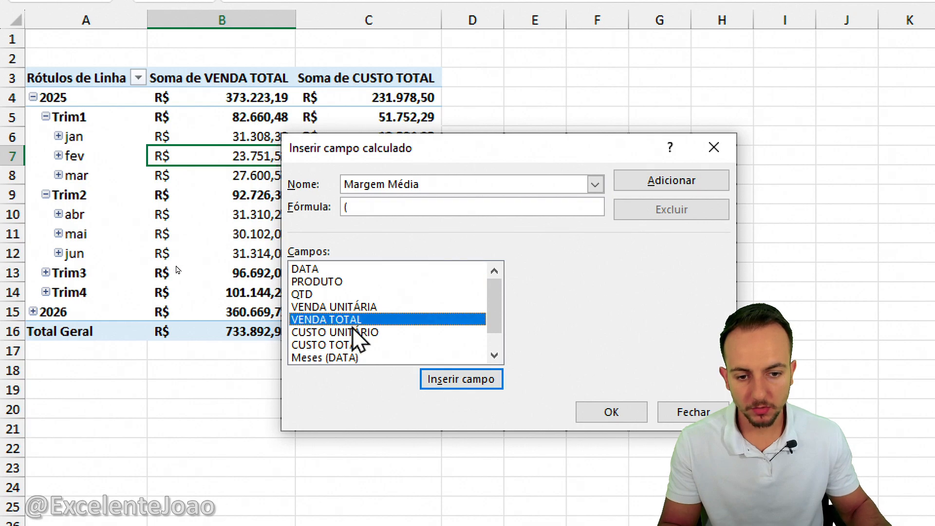
{"action": "left_click", "coordinate": [461, 382]}
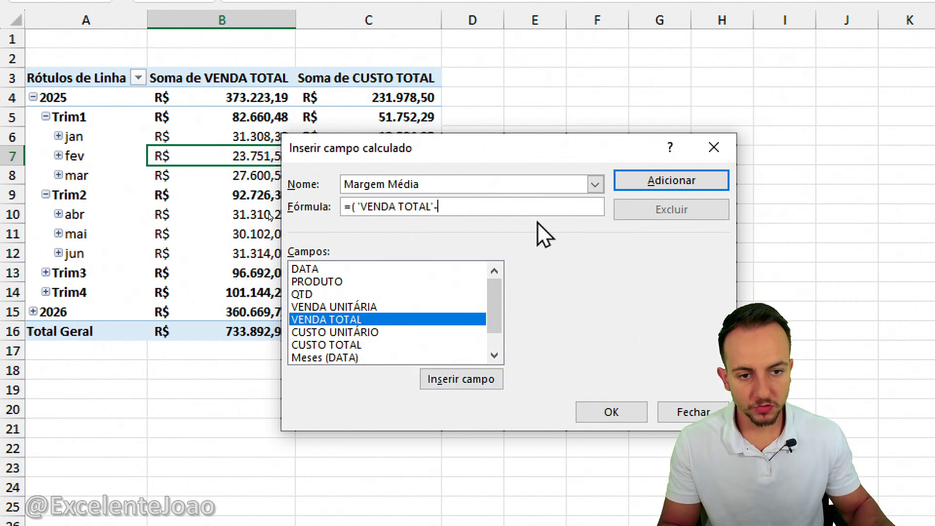
{"action": "left_click", "coordinate": [352, 344]}
{"action": "left_click", "coordinate": [462, 381]}
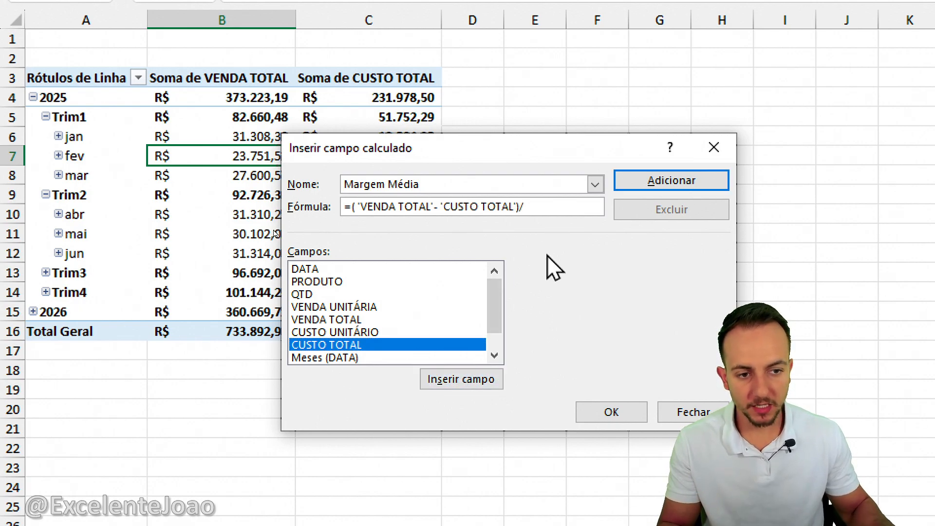
{"action": "left_click", "coordinate": [351, 322]}
{"action": "left_click", "coordinate": [492, 383]}
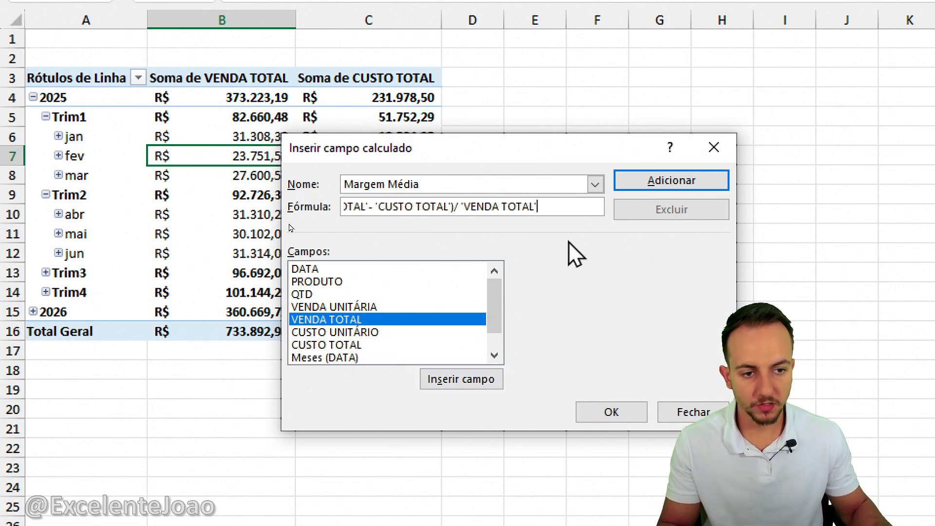
{"action": "left_click", "coordinate": [611, 413]}
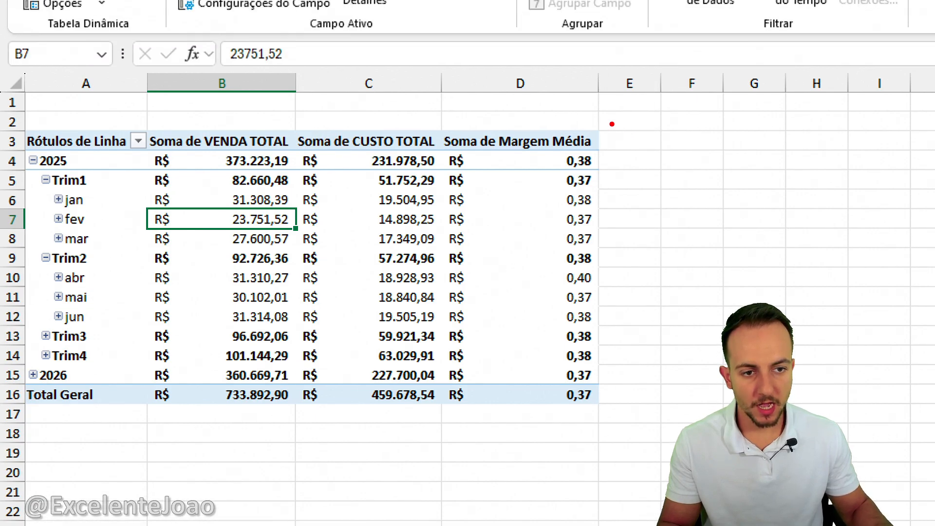
Examine the new Margem Média column beside sales and cost, and its entries in the field list and values area.
{"action": "mouse_move", "coordinate": [627, 117]}
{"action": "left_mouse_down"}
{"action": "mouse_move", "coordinate": [428, 115]}
{"action": "mouse_move", "coordinate": [635, 132]}
{"action": "left_mouse_up"}
{"action": "left_click_drag", "start_coordinate": [274, 109], "coordinate": [212, 121]}
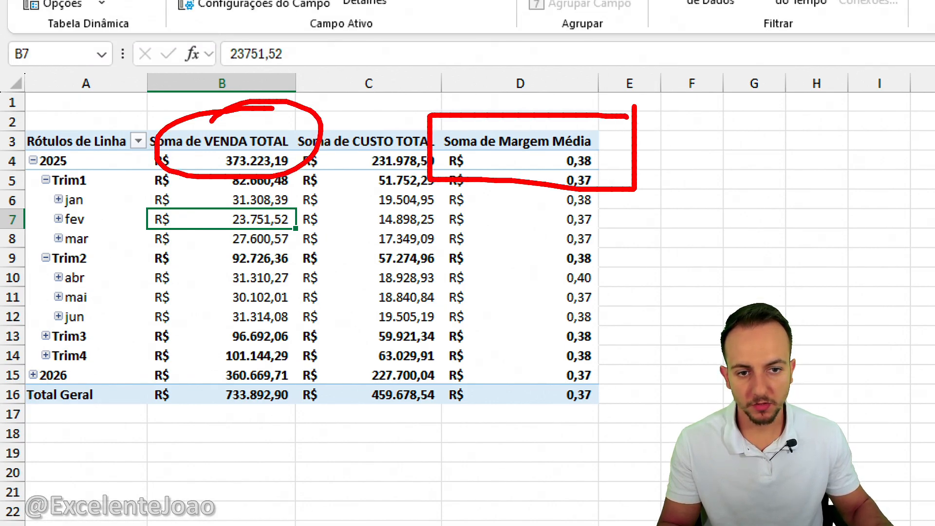
{"action": "left_click_drag", "start_coordinate": [369, 104], "coordinate": [432, 113]}
{"action": "key", "text": "Escape"}
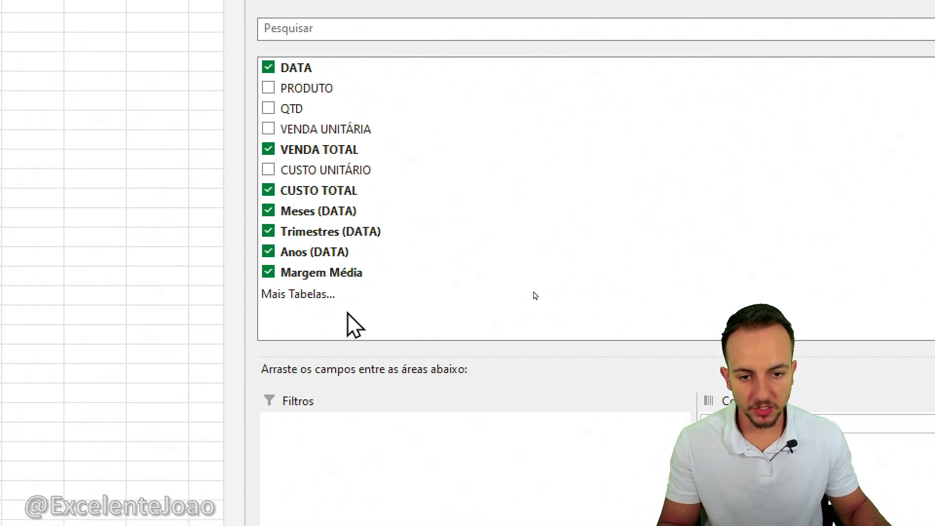
{"action": "left_click", "coordinate": [313, 271]}
{"action": "mouse_move", "coordinate": [350, 255]}
{"action": "left_mouse_down"}
{"action": "mouse_move", "coordinate": [227, 253]}
{"action": "mouse_move", "coordinate": [403, 248]}
{"action": "mouse_move", "coordinate": [298, 247]}
{"action": "left_mouse_up"}
{"action": "left_click_drag", "start_coordinate": [416, 271], "coordinate": [482, 246]}
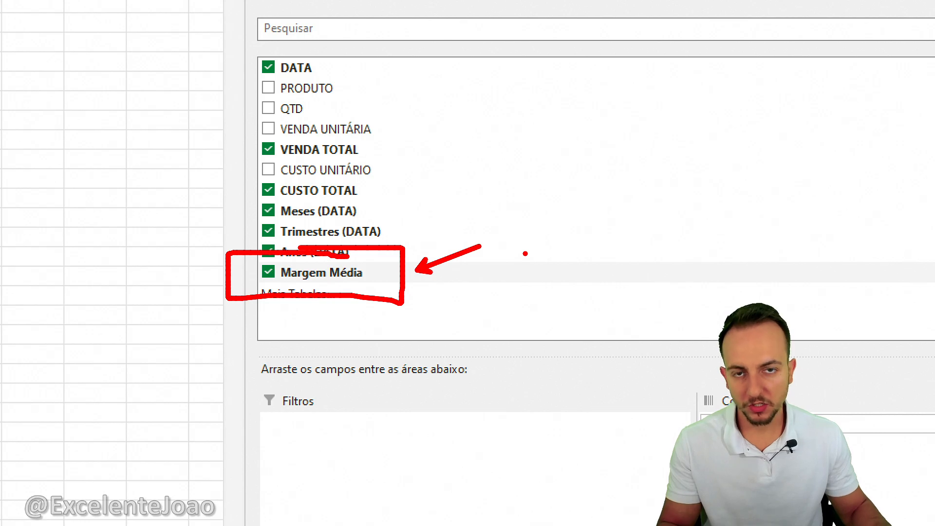
{"action": "key", "text": "Escape"}
{"action": "mouse_move", "coordinate": [624, 363]}
{"action": "left_mouse_down"}
{"action": "mouse_move", "coordinate": [589, 405]}
{"action": "mouse_move", "coordinate": [628, 351]}
{"action": "left_mouse_up"}
{"action": "left_click_drag", "start_coordinate": [574, 433], "coordinate": [629, 390]}
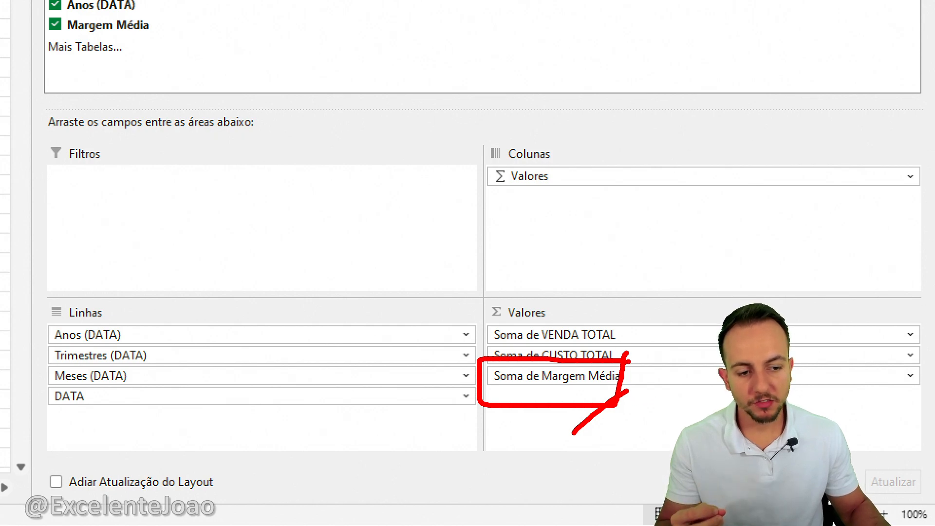
{"action": "mouse_move", "coordinate": [623, 355]}
{"action": "left_mouse_down"}
{"action": "mouse_move", "coordinate": [619, 334]}
{"action": "mouse_move", "coordinate": [470, 342]}
{"action": "left_mouse_up"}
{"action": "key", "text": "Escape"}
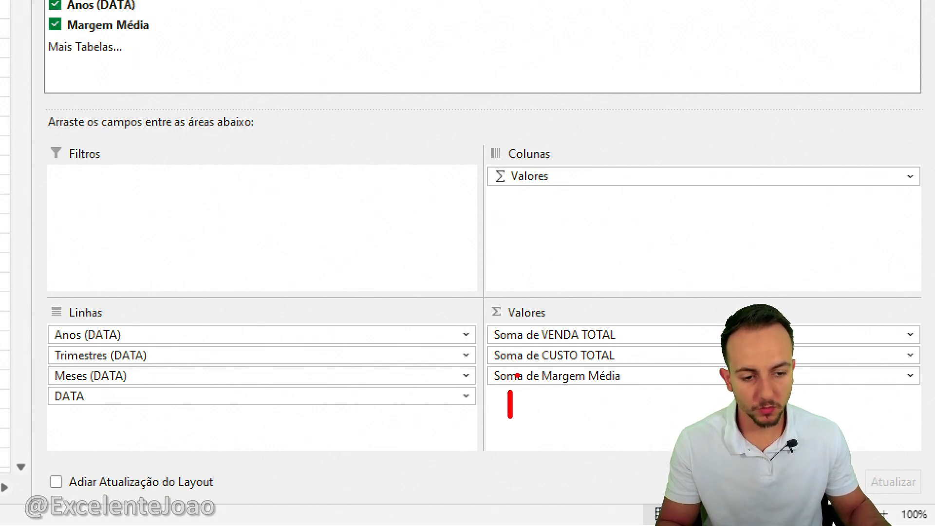
{"action": "key", "text": "Escape"}
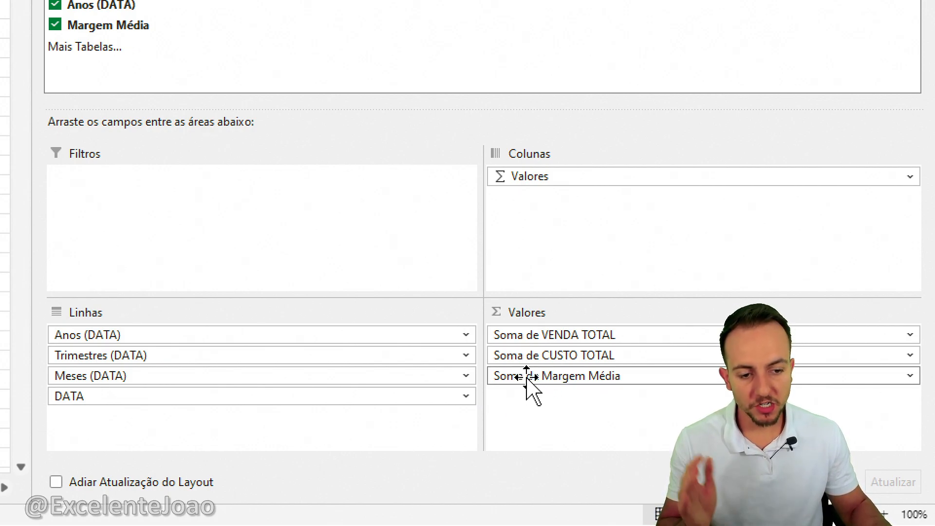
Change the Margem Média value field to be summarised by Média instead of Soma.
{"action": "left_click", "coordinate": [528, 379]}
{"action": "left_click", "coordinate": [549, 356]}
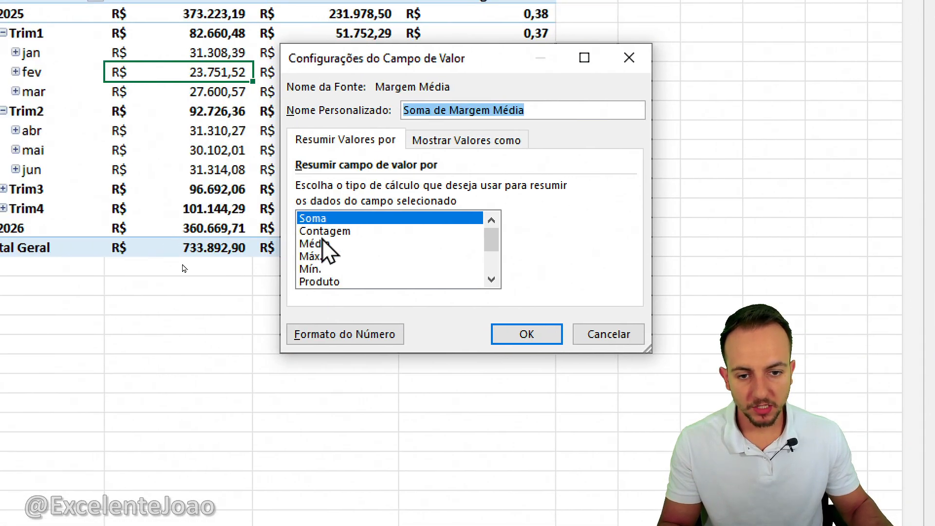
{"action": "left_click", "coordinate": [166, 201]}
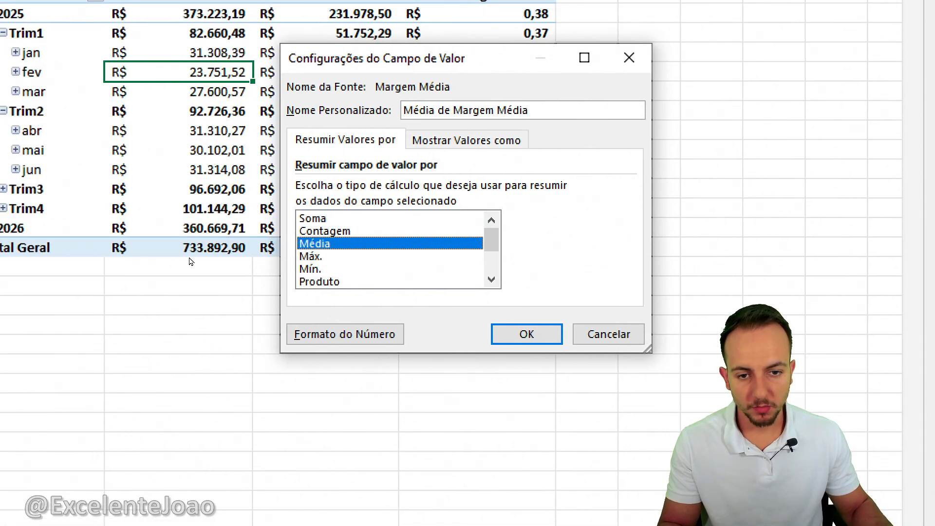
{"action": "left_click", "coordinate": [545, 338]}
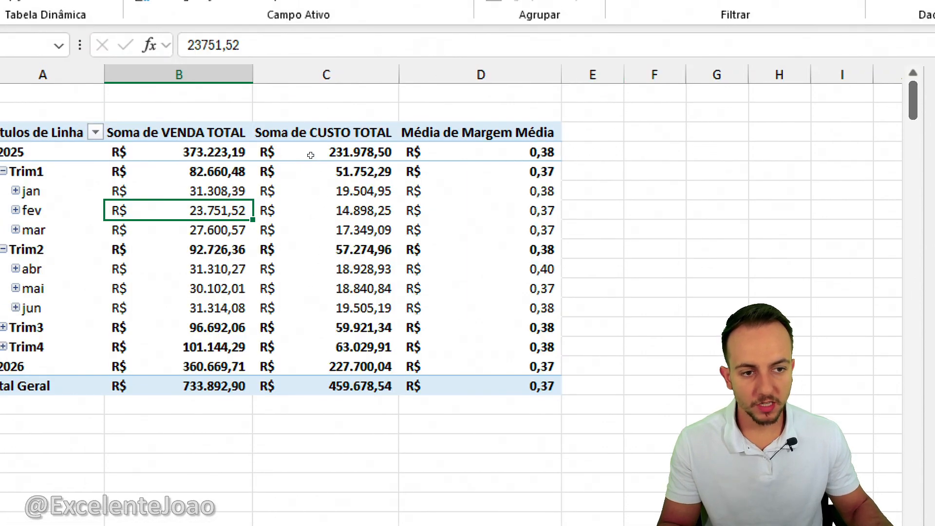
Format the Média de Margem Média values as Porcentagem with 2 decimal places.
{"action": "mouse_move", "coordinate": [583, 130]}
{"action": "left_mouse_down"}
{"action": "mouse_move", "coordinate": [517, 131]}
{"action": "mouse_move", "coordinate": [510, 398]}
{"action": "mouse_move", "coordinate": [633, 141]}
{"action": "mouse_move", "coordinate": [552, 139]}
{"action": "left_mouse_up"}
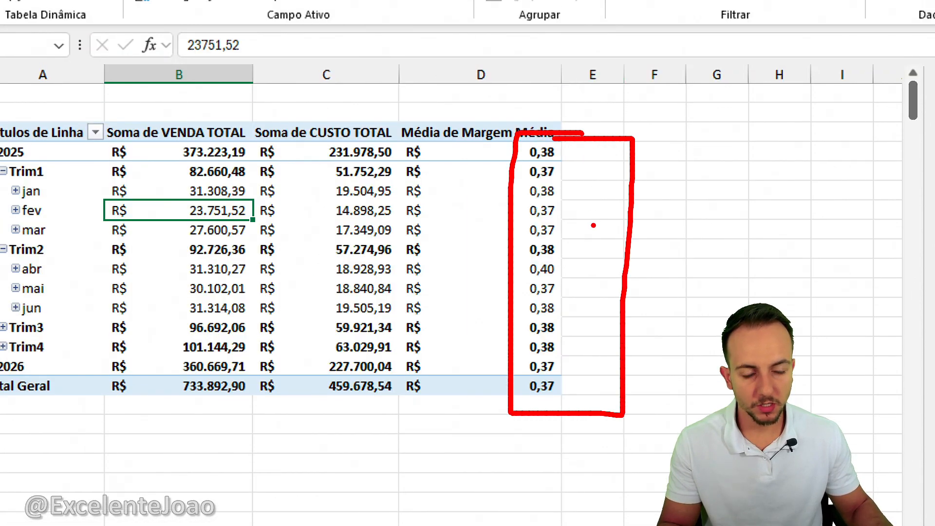
{"action": "key", "text": "Escape"}
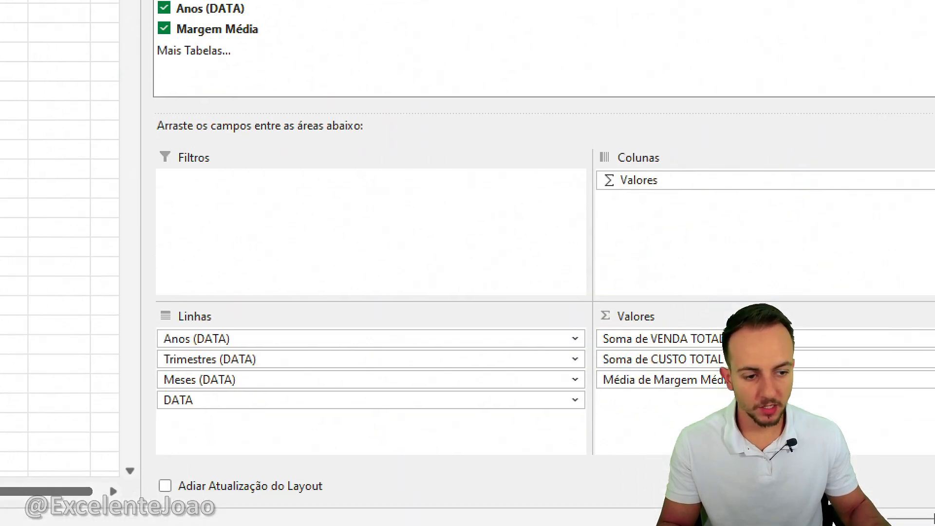
{"action": "left_click", "coordinate": [565, 377]}
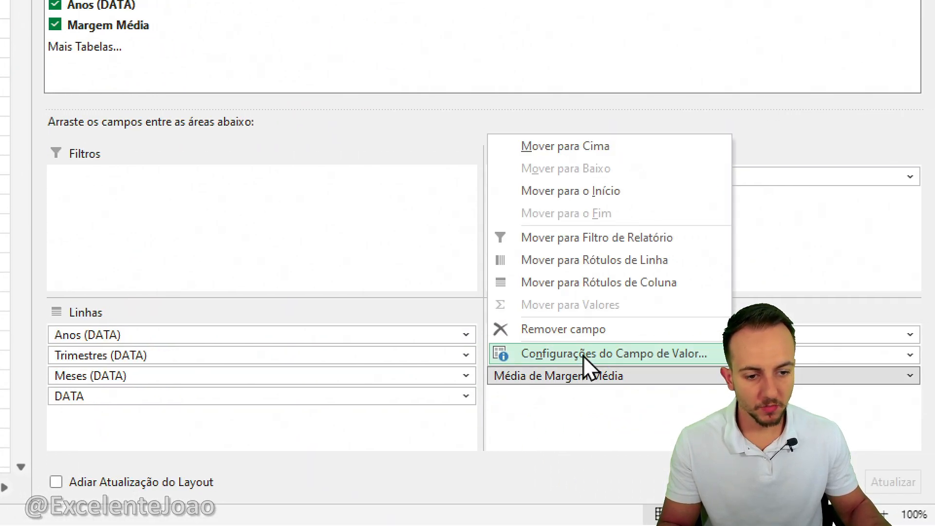
{"action": "left_click", "coordinate": [583, 355]}
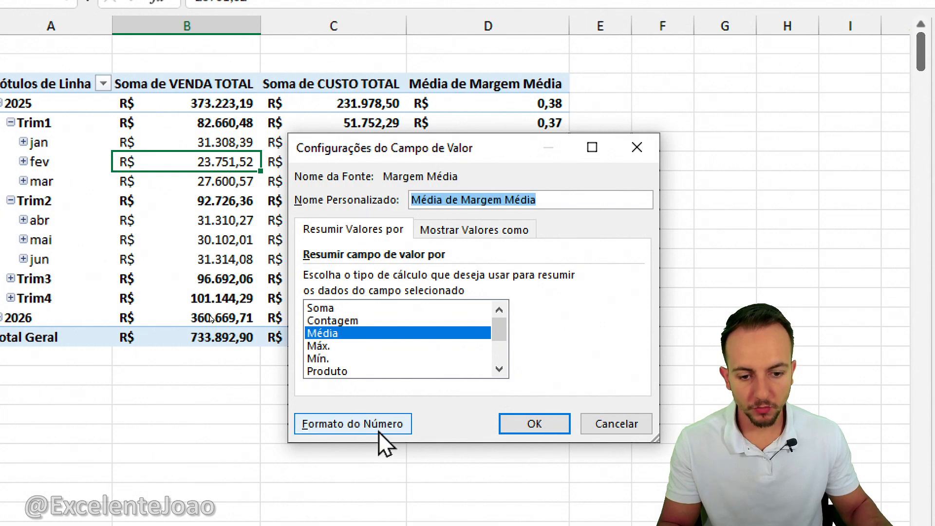
{"action": "left_click", "coordinate": [360, 430]}
{"action": "left_click", "coordinate": [270, 218]}
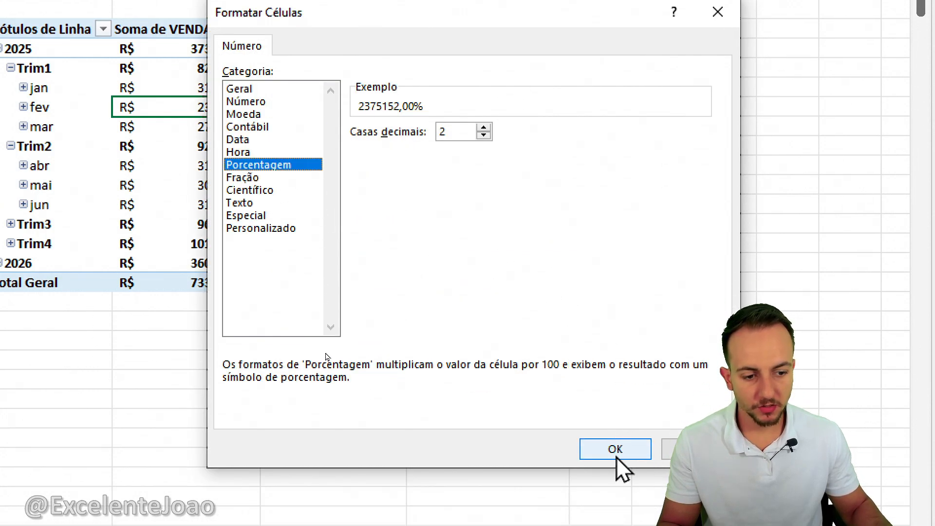
{"action": "left_click", "coordinate": [616, 453]}
{"action": "left_click", "coordinate": [538, 369]}
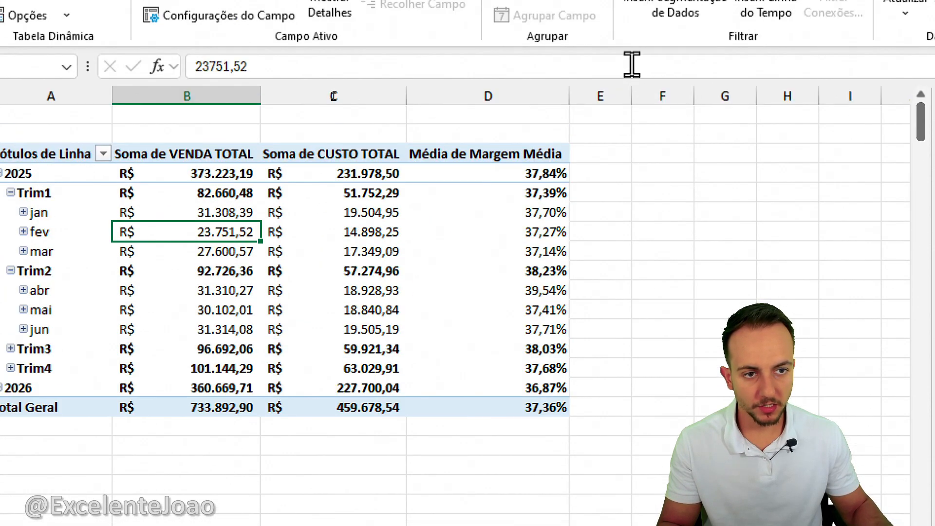
Examine the total sales and total cost of Trim1 2025 that its average margin is based on.
{"action": "left_click", "coordinate": [665, 182]}
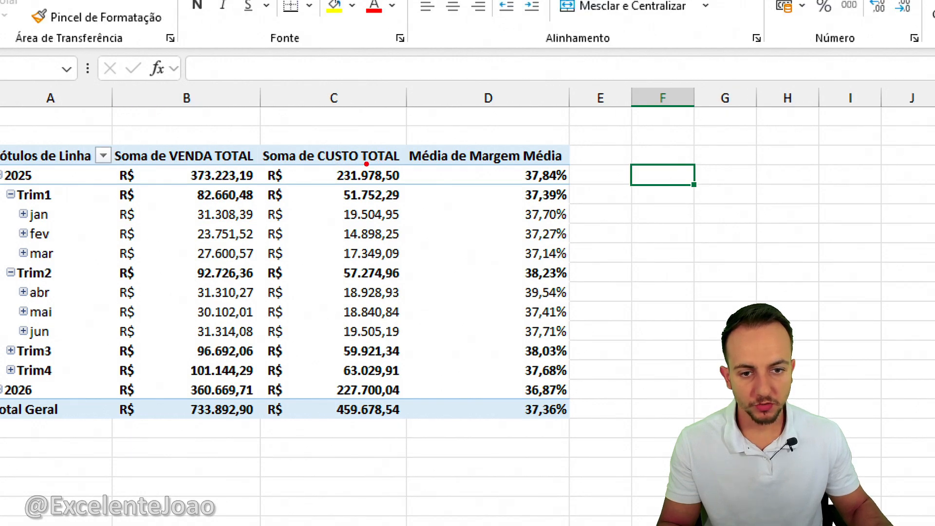
{"action": "left_click_drag", "start_coordinate": [176, 178], "coordinate": [269, 210]}
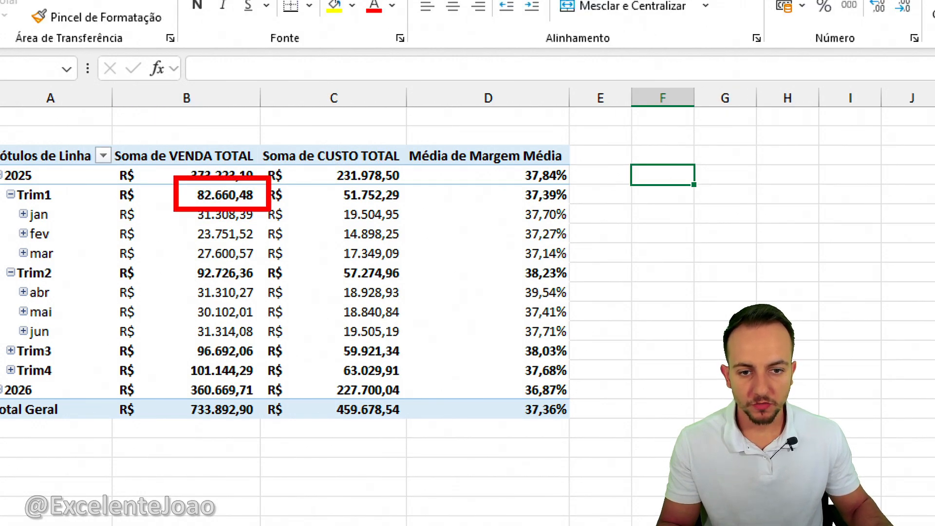
{"action": "left_click_drag", "start_coordinate": [325, 176], "coordinate": [367, 194]}
{"action": "left_click_drag", "start_coordinate": [380, 199], "coordinate": [427, 211]}
{"action": "key", "text": "Escape"}
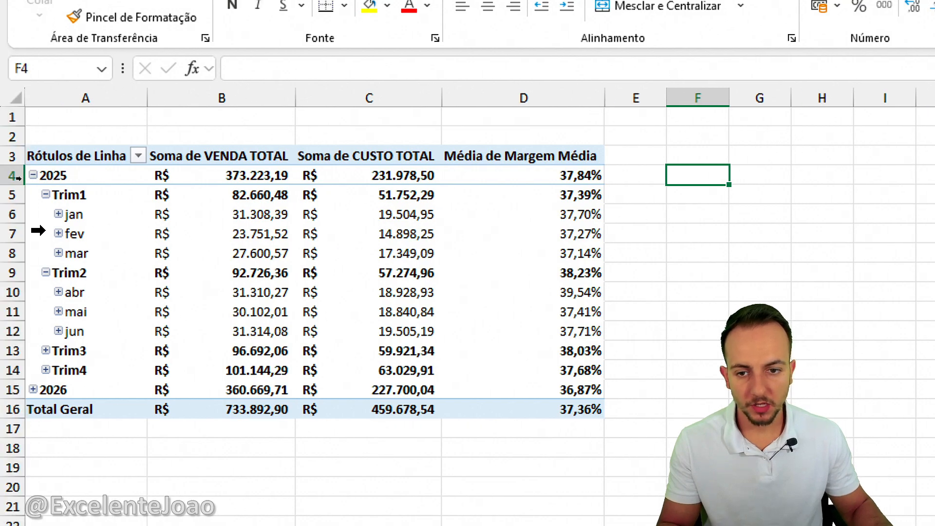
Expand January 2025 to its daily dates, and collapse and re-expand Trim1 to compare the levels of detail.
{"action": "left_click", "coordinate": [58, 214]}
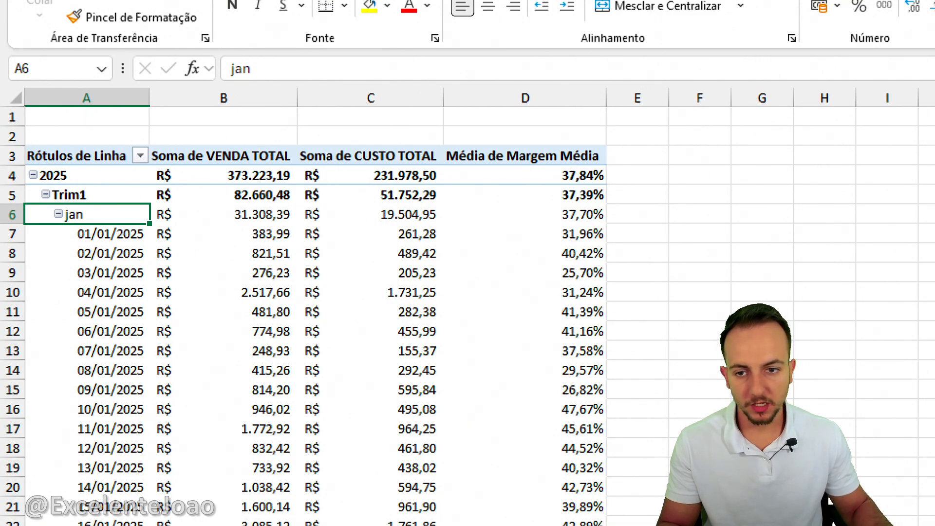
{"action": "mouse_move", "coordinate": [22, 159]}
{"action": "left_mouse_down"}
{"action": "mouse_move", "coordinate": [146, 184]}
{"action": "mouse_move", "coordinate": [622, 184]}
{"action": "mouse_move", "coordinate": [171, 214]}
{"action": "left_mouse_up"}
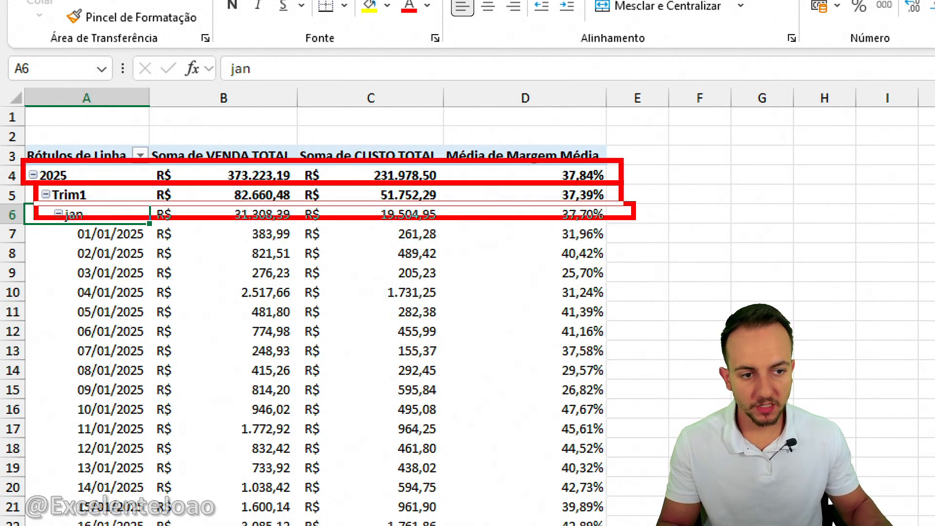
{"action": "left_click", "coordinate": [45, 195]}
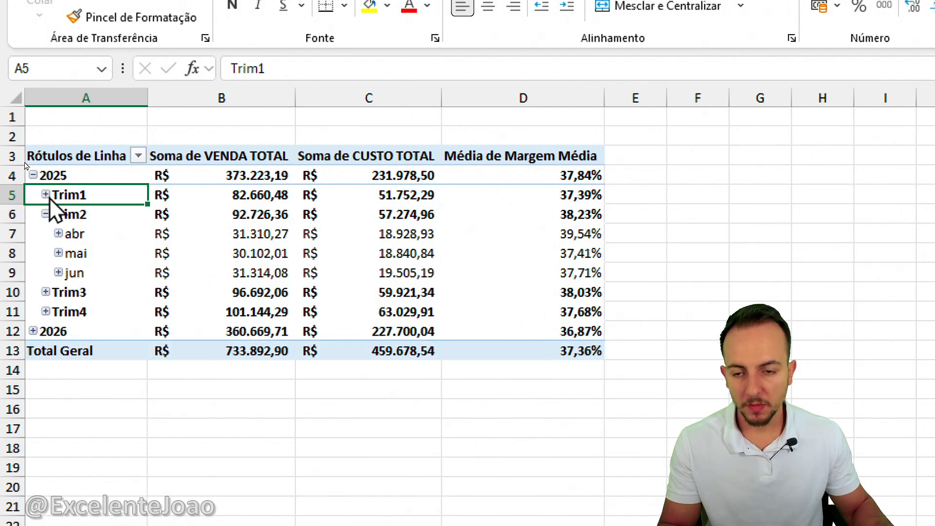
{"action": "left_click", "coordinate": [45, 195]}
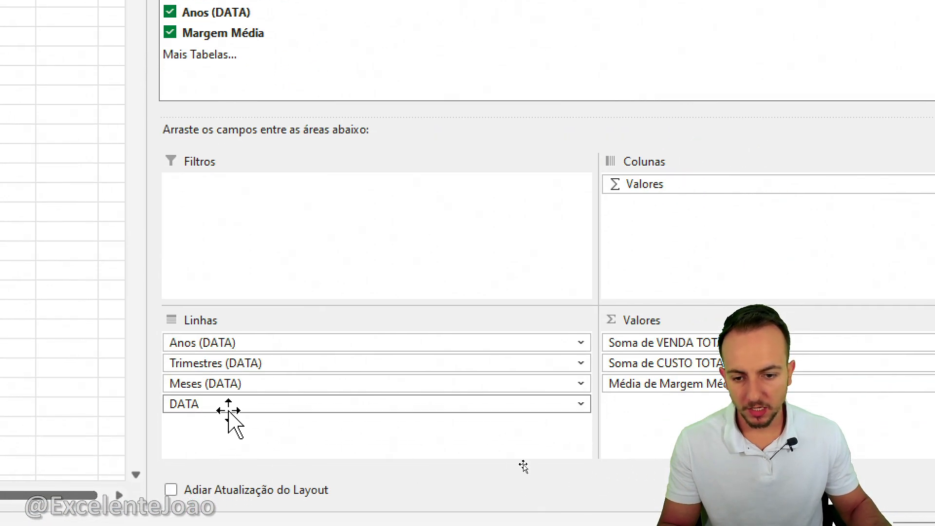
Remove DATA and Trimestres (DATA) from the pivot table rows and expand 2026 to its months.
{"action": "left_click", "coordinate": [227, 413]}
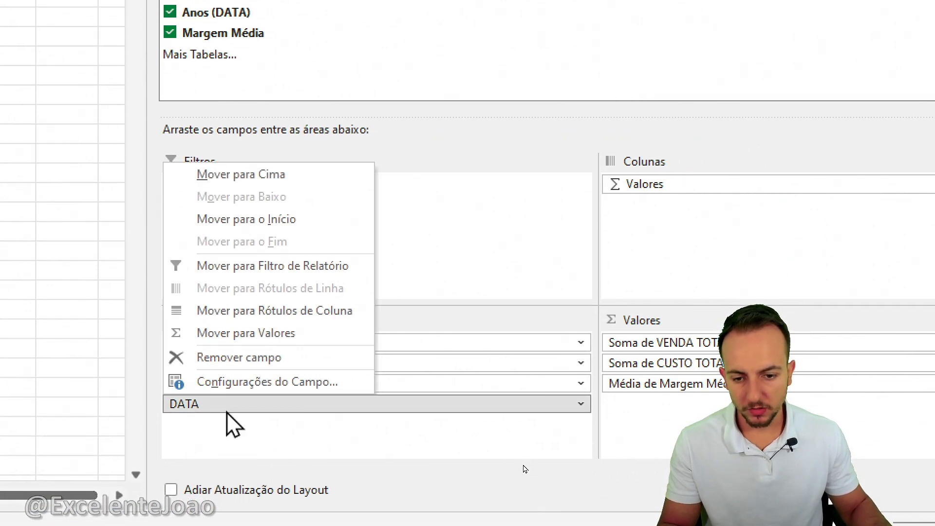
{"action": "left_click", "coordinate": [242, 359]}
{"action": "left_click", "coordinate": [229, 364]}
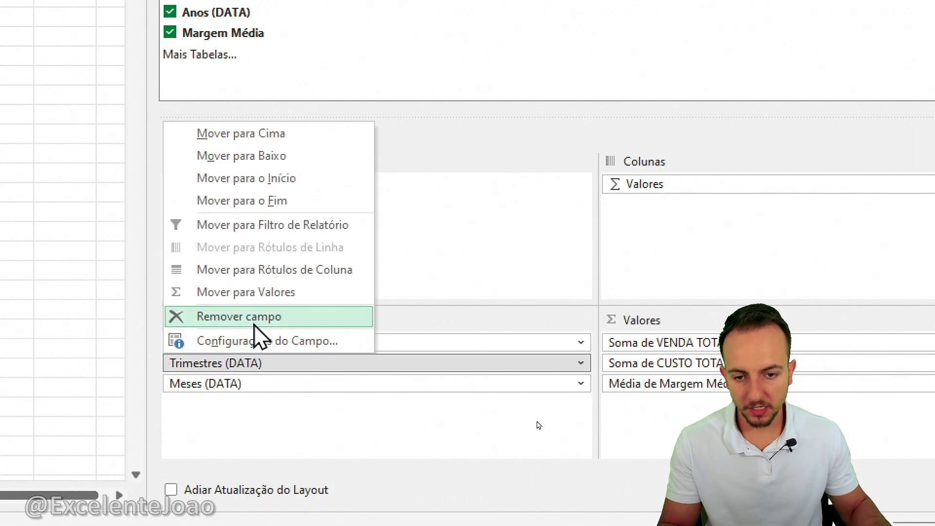
{"action": "left_click", "coordinate": [254, 323]}
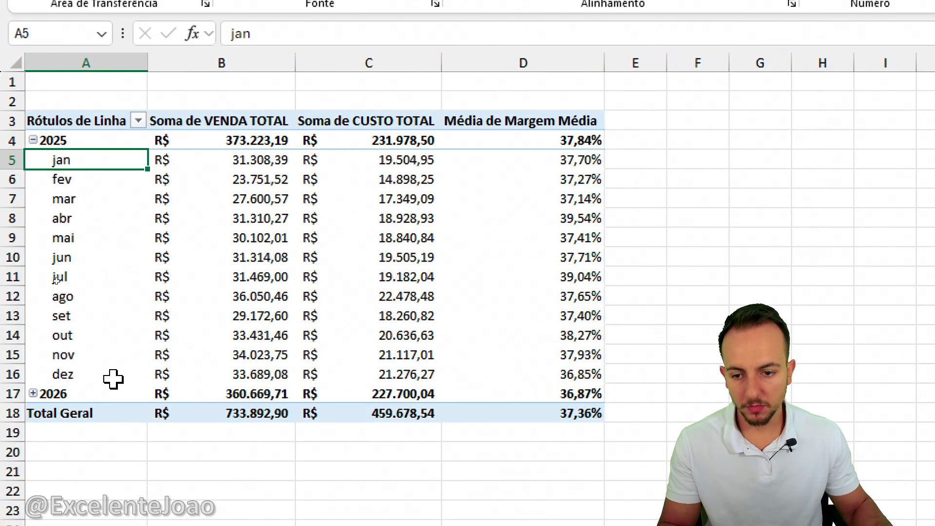
{"action": "left_click", "coordinate": [33, 394]}
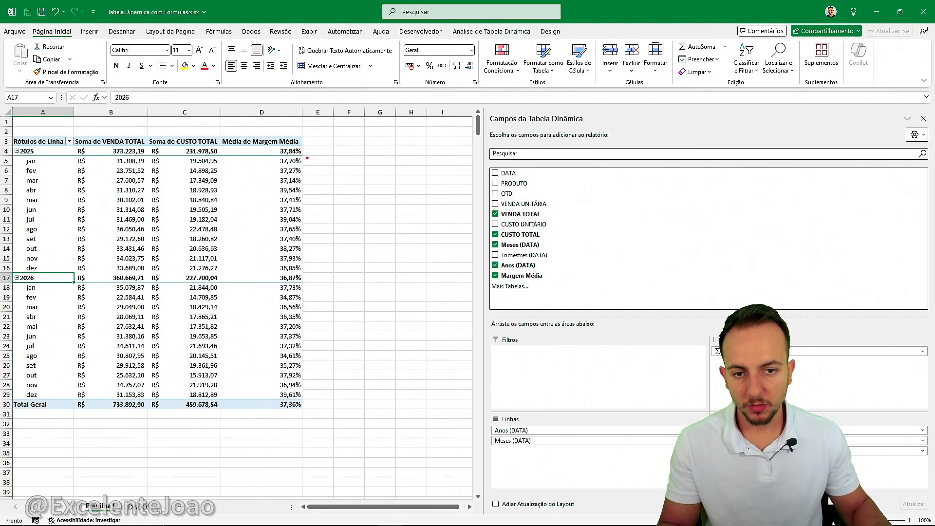
{"action": "left_click_drag", "start_coordinate": [312, 236], "coordinate": [321, 312]}
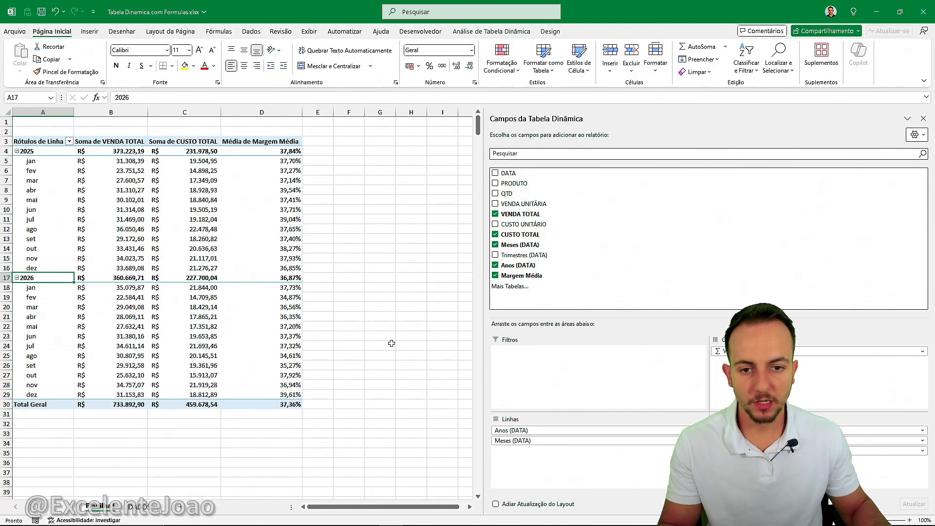
{"action": "left_click", "coordinate": [391, 314]}
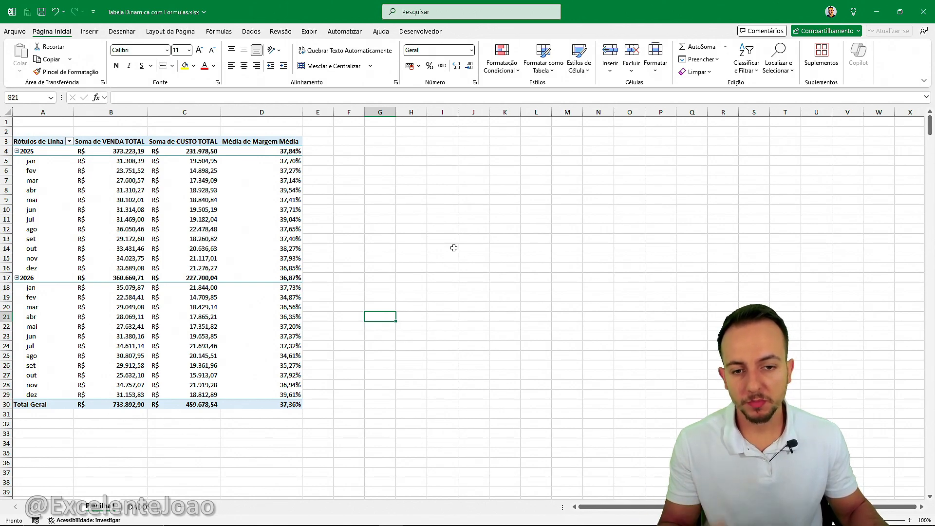
Try a green-yellow-red colour scale on the Média de Margem Média values and undo it.
{"action": "mouse_move", "coordinate": [297, 407]}
{"action": "left_mouse_down"}
{"action": "mouse_move", "coordinate": [333, 347]}
{"action": "mouse_move", "coordinate": [253, 131]}
{"action": "mouse_move", "coordinate": [268, 209]}
{"action": "mouse_move", "coordinate": [277, 457]}
{"action": "left_mouse_up"}
{"action": "key", "text": "Escape"}
{"action": "key", "text": "ctrl+4"}
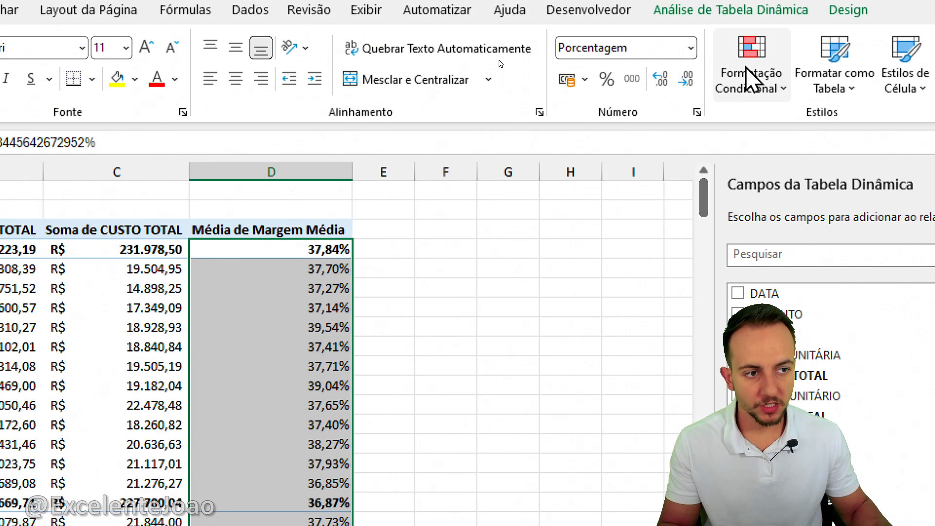
{"action": "left_click", "coordinate": [747, 69]}
{"action": "mouse_move", "coordinate": [547, 255]}
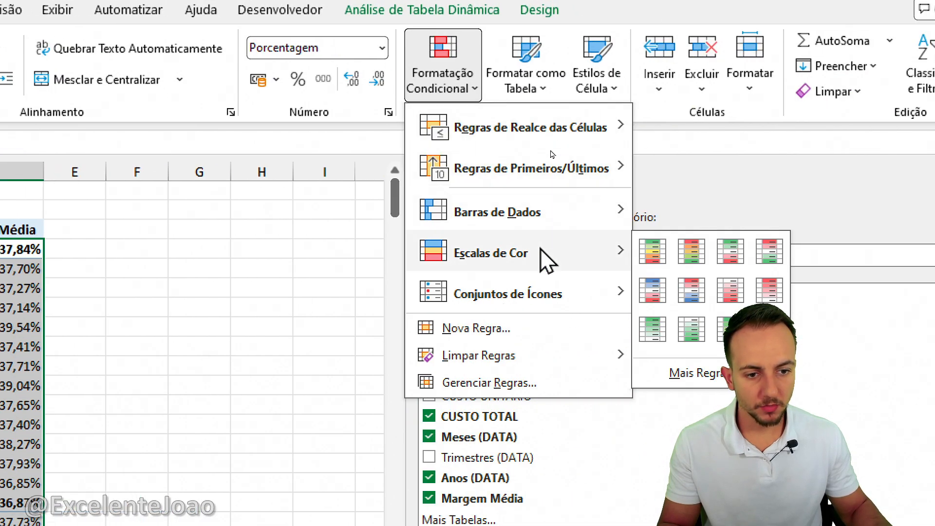
{"action": "left_click", "coordinate": [652, 253]}
{"action": "left_click", "coordinate": [202, 254]}
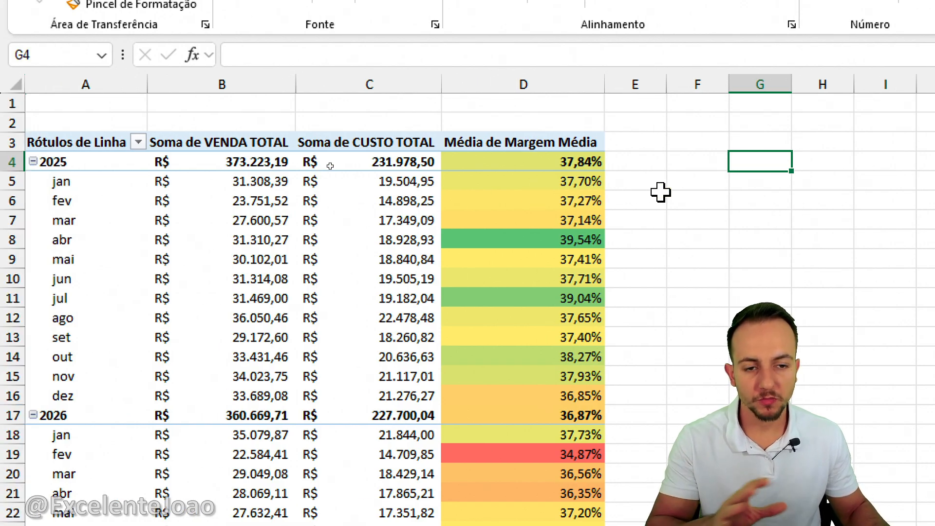
{"action": "key", "text": "ctrl+z"}
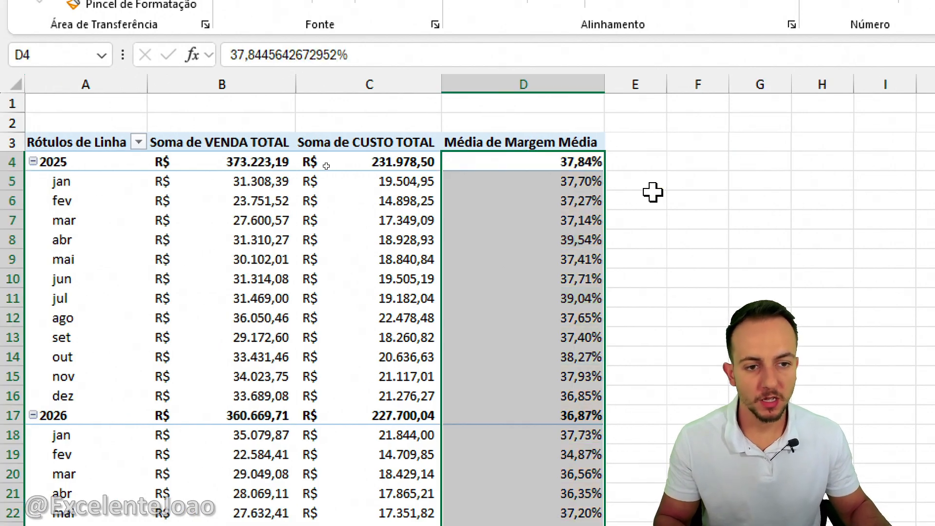
Enter the heading Margem Média in cell F3, beside the pivot table.
{"action": "left_click", "coordinate": [555, 86]}
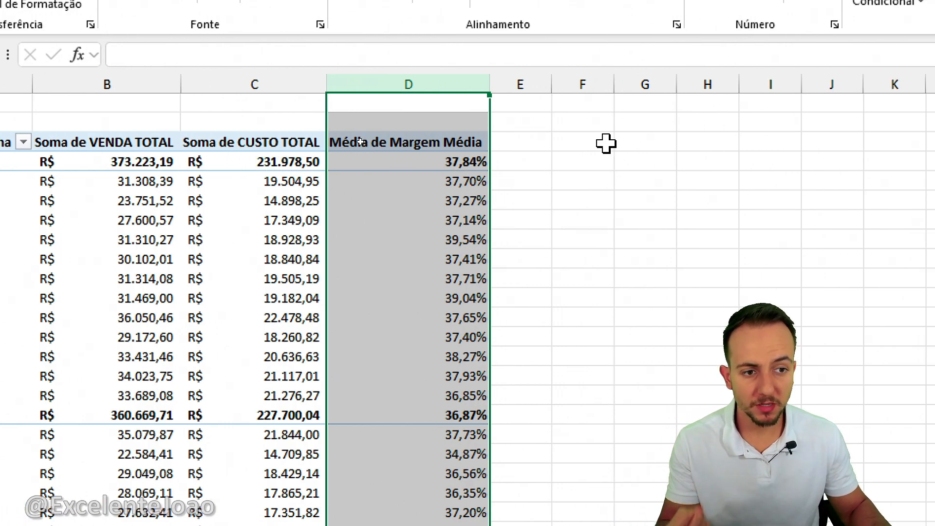
{"action": "left_click", "coordinate": [662, 142]}
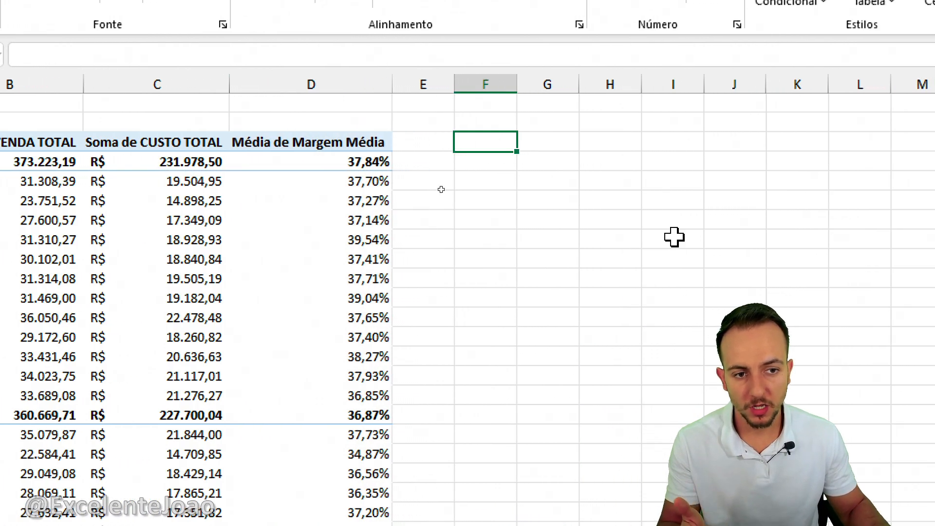
{"action": "type", "text": "Margem Média"}
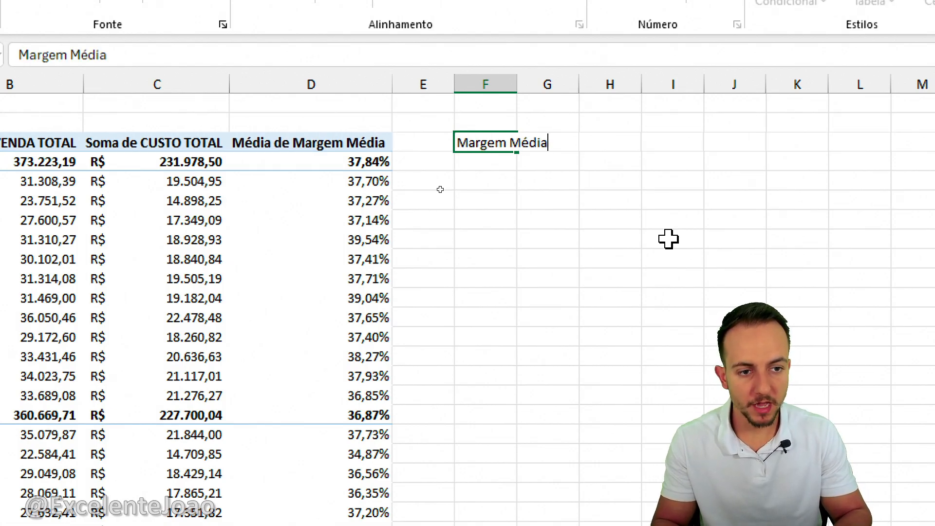
{"action": "key", "text": "Return"}
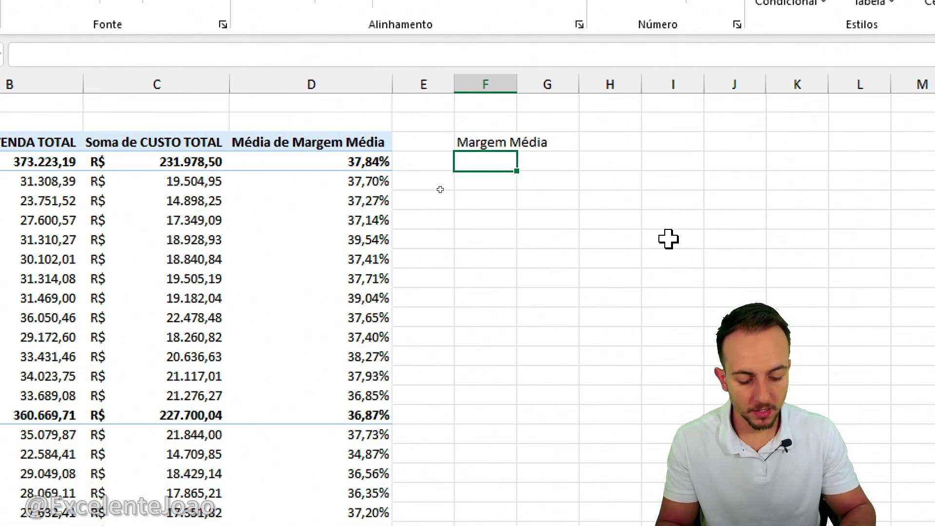
Calculate the 2025 margin in cell F4 with the formula =(B4-C4)/B4.
{"action": "type", "text": "="}
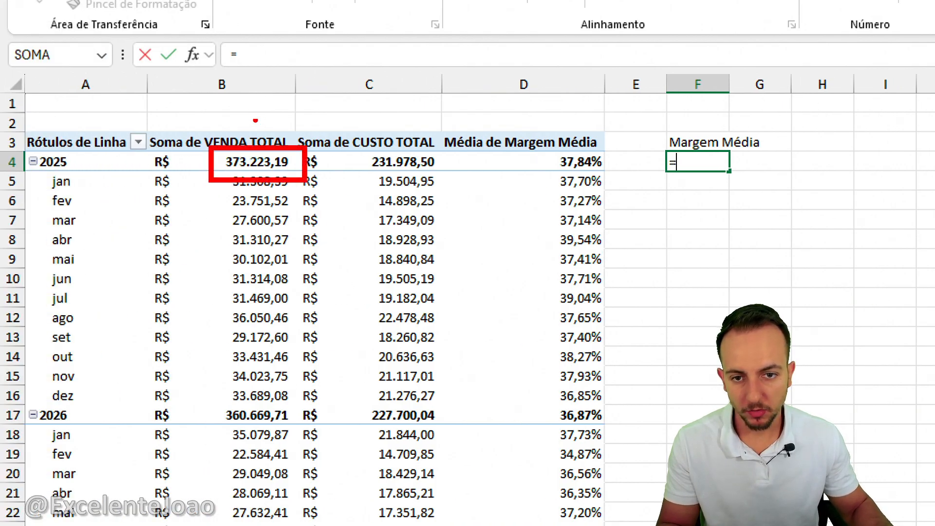
{"action": "type", "text": "b4-"}
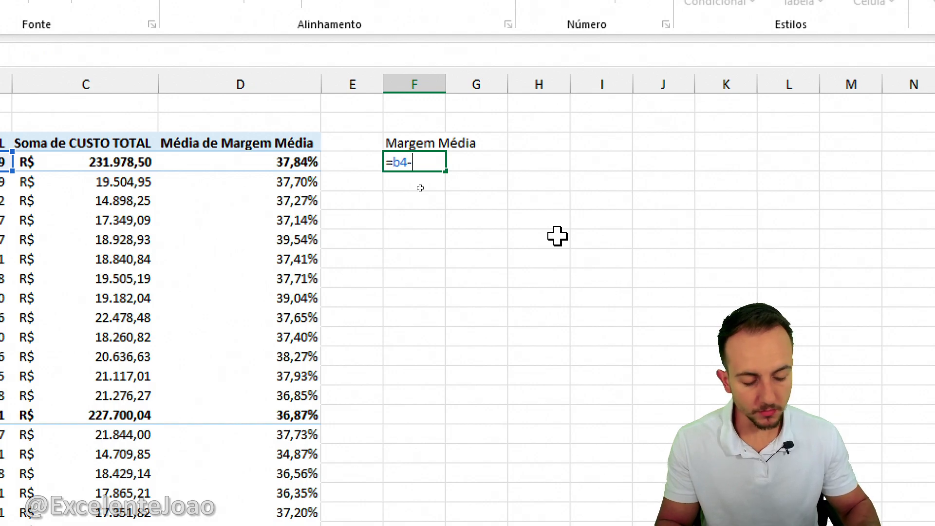
{"action": "type", "text": "c4/"}
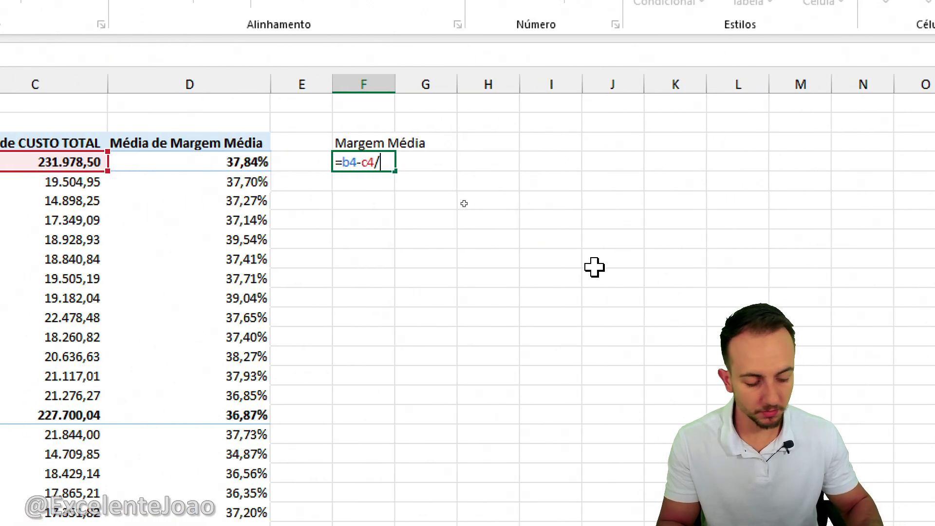
{"action": "type", "text": "b4"}
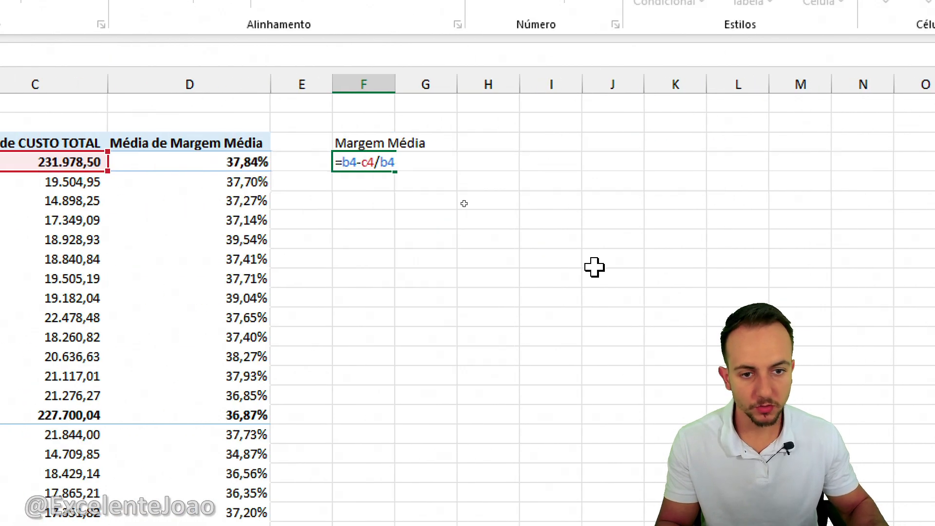
{"action": "left_click", "coordinate": [342, 163]}
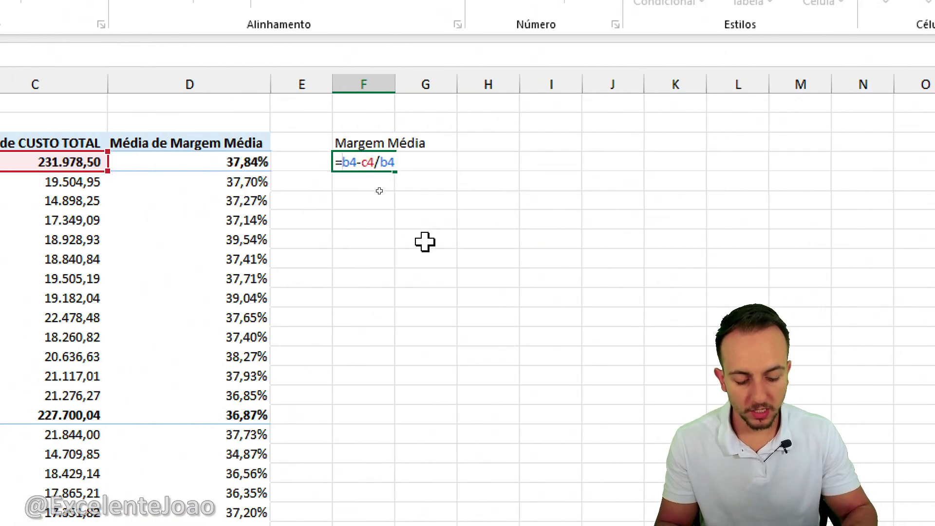
{"action": "type", "text": "("}
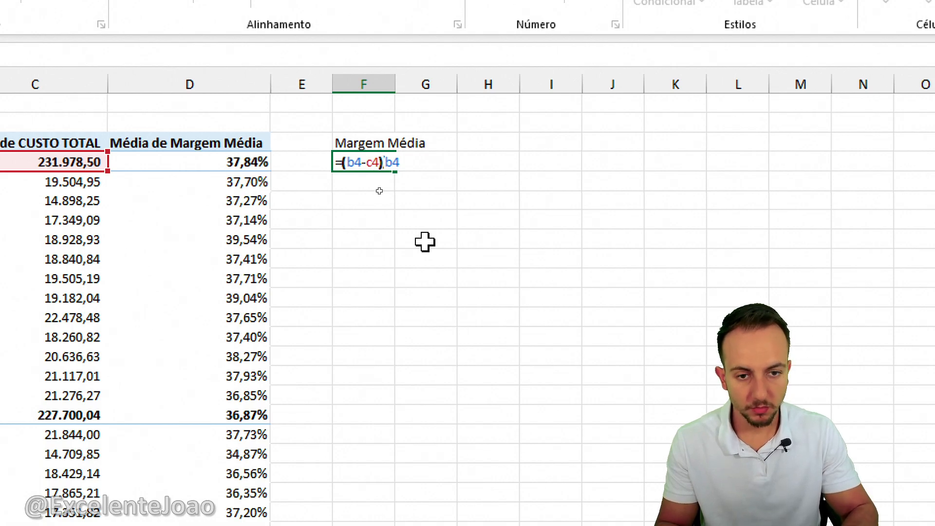
{"action": "key", "text": "Return"}
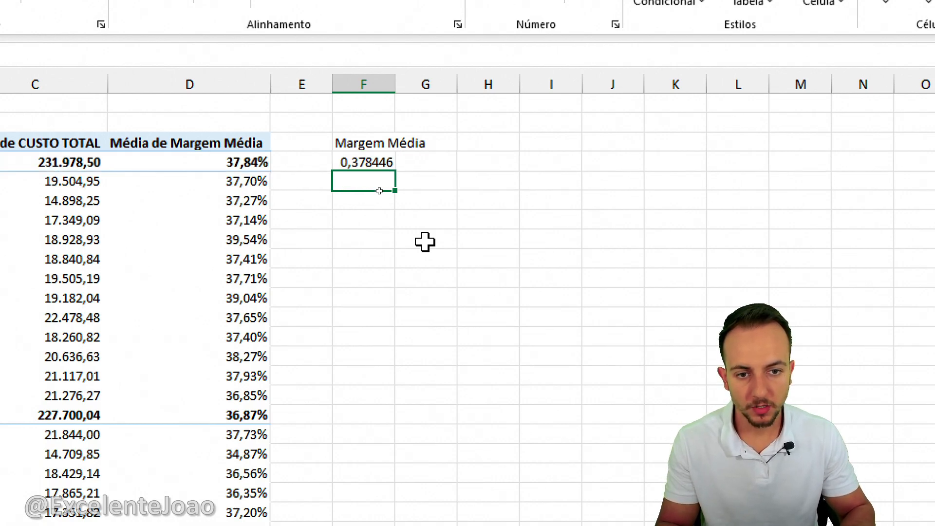
{"action": "type", "text": "="}
{"action": "left_click", "coordinate": [199, 186]}
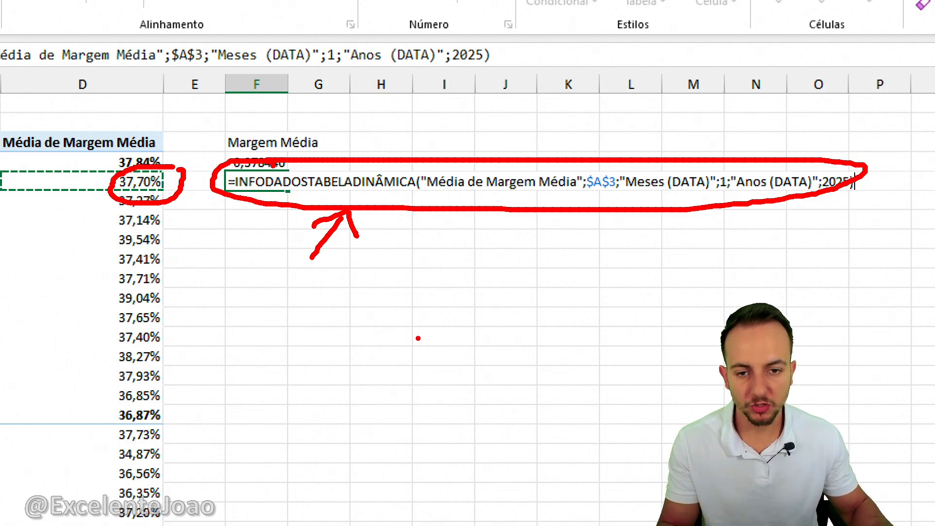
{"action": "key", "text": "Escape"}
Format the margin in cell F4 as Porcentagem with 2 decimal places.
{"action": "left_click", "coordinate": [267, 162]}
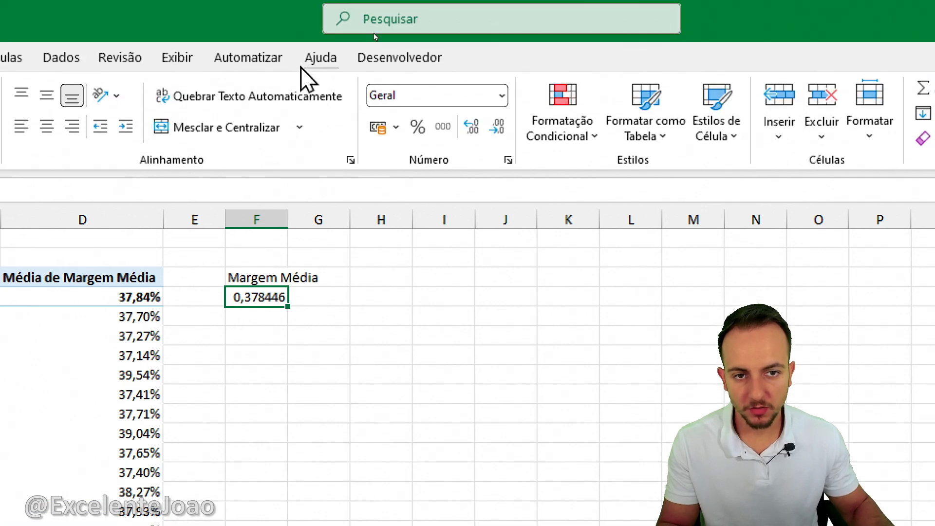
{"action": "left_click", "coordinate": [417, 128]}
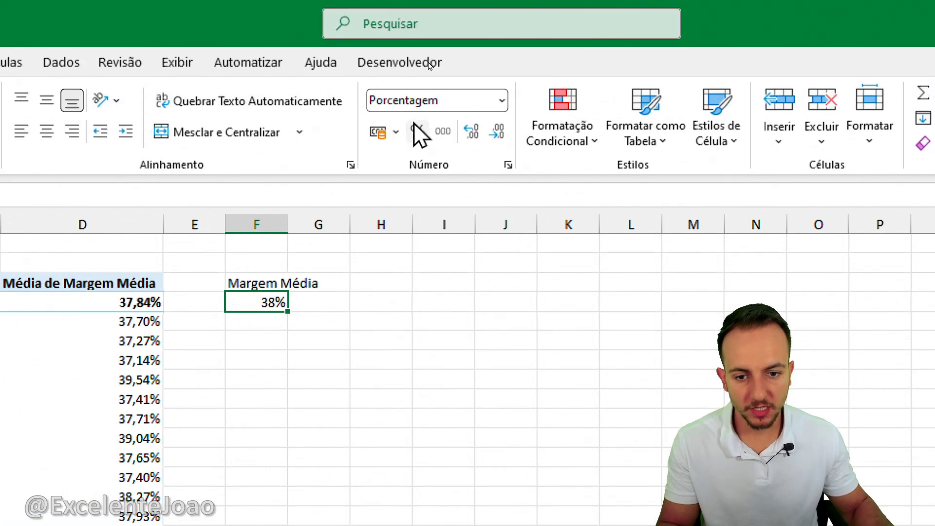
{"action": "left_click", "coordinate": [470, 130]}
{"action": "left_click", "coordinate": [469, 130]}
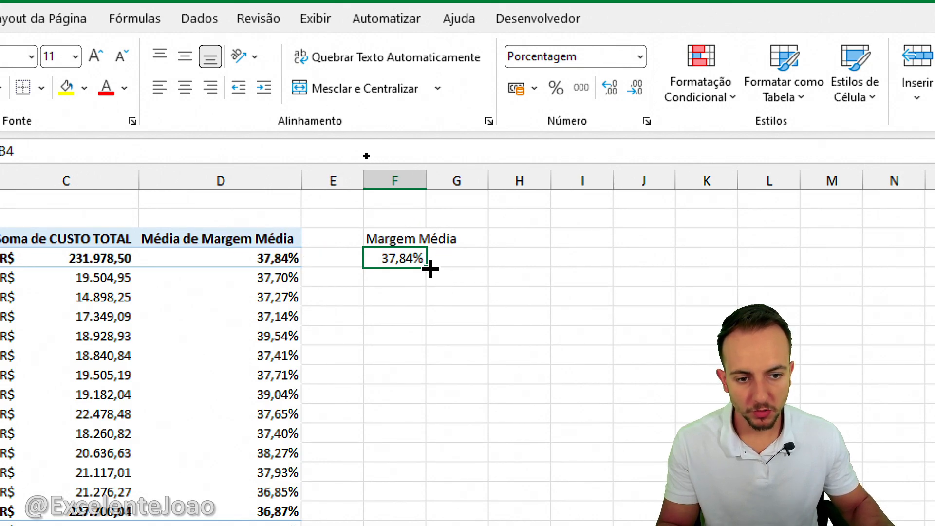
Fill the F4 margin formula down to the Total Geral row and autofit column F to its heading.
{"action": "left_click_drag", "start_coordinate": [431, 268], "coordinate": [405, 420]}
{"action": "left_click", "coordinate": [417, 378]}
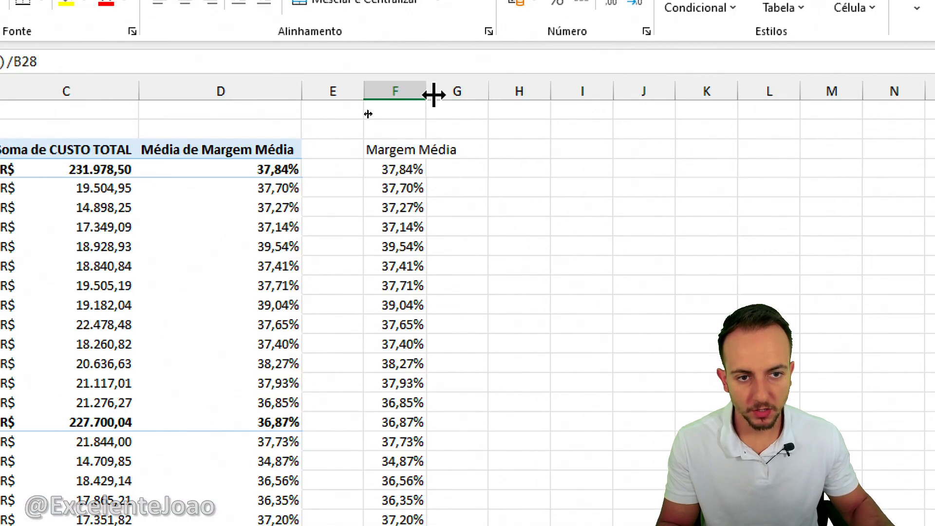
{"action": "double_click", "coordinate": [434, 95]}
{"action": "left_click", "coordinate": [430, 149]}
{"action": "left_click", "coordinate": [428, 207]}
{"action": "left_click", "coordinate": [415, 147]}
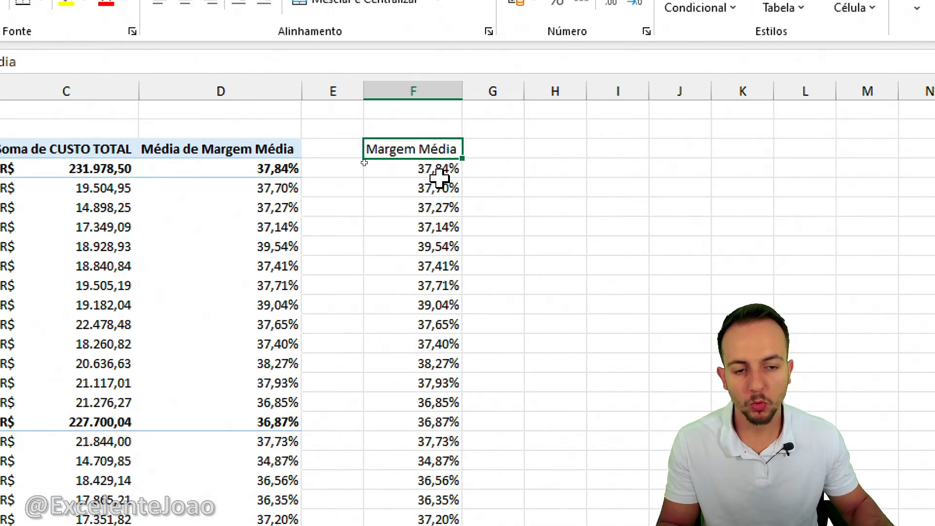
{"action": "left_click", "coordinate": [602, 188]}
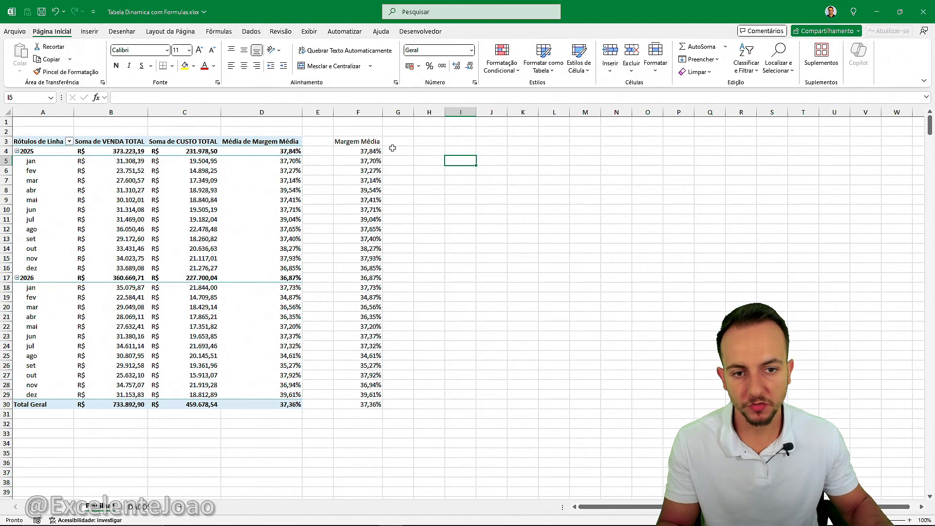
Centre the range F3:F30 vertically and horizontally.
{"action": "left_click_drag", "start_coordinate": [374, 142], "coordinate": [361, 404]}
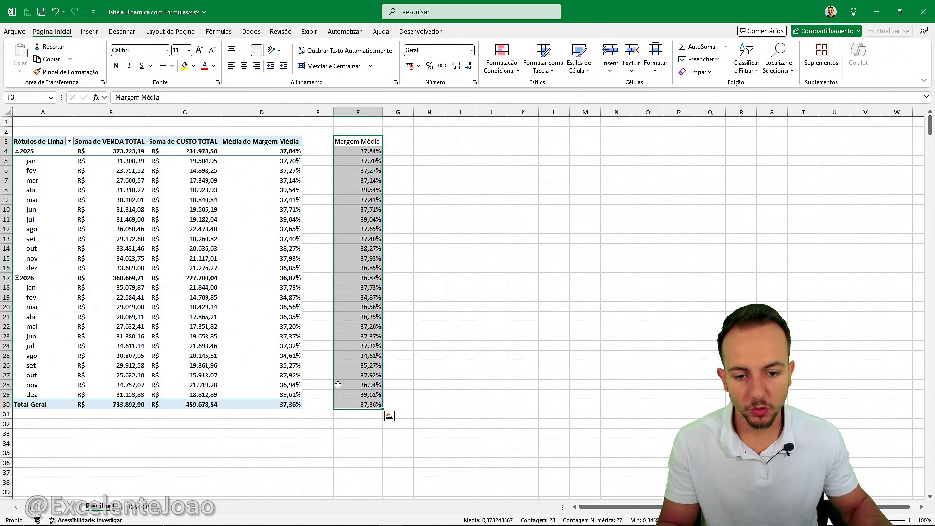
{"action": "left_click", "coordinate": [244, 51]}
{"action": "left_click", "coordinate": [244, 67]}
Give the Margem Média heading in F3 a standard blue fill and white bold text.
{"action": "left_click", "coordinate": [346, 141]}
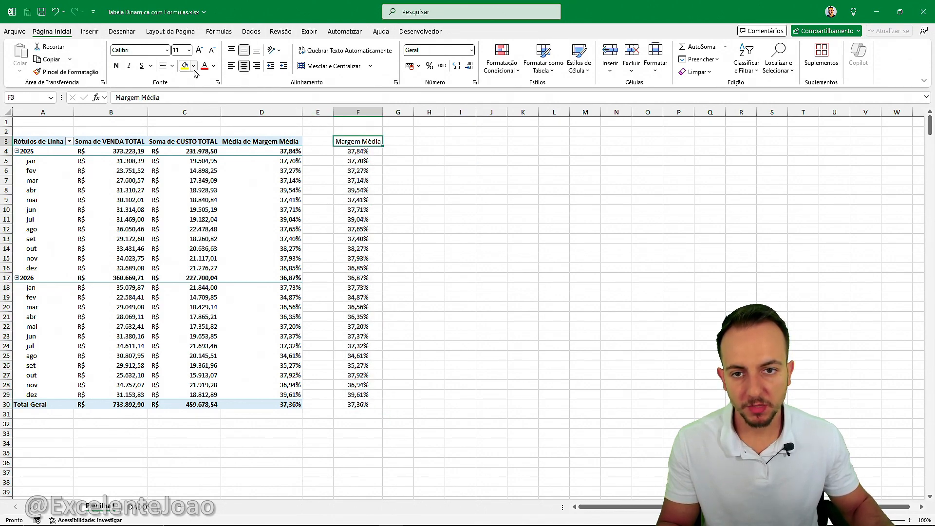
{"action": "left_click", "coordinate": [194, 66]}
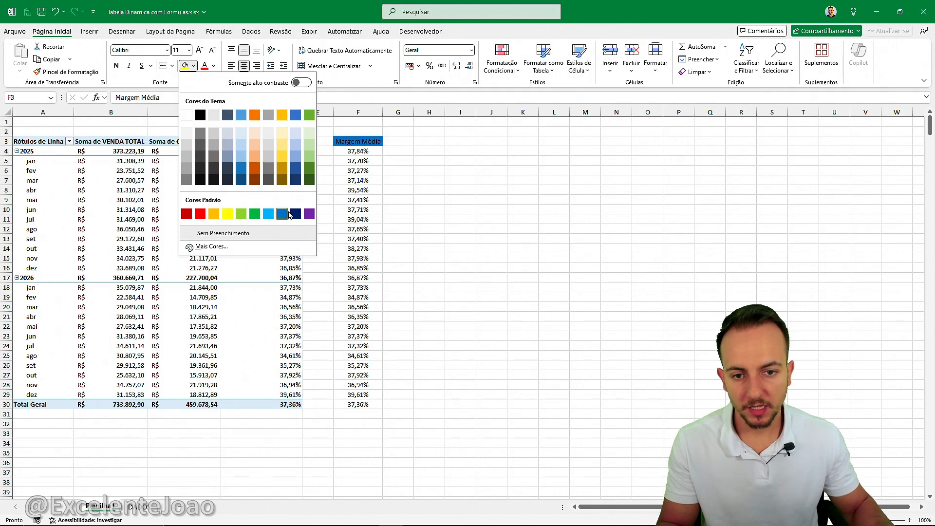
{"action": "left_click", "coordinate": [284, 214]}
{"action": "left_click", "coordinate": [214, 66]}
{"action": "left_click", "coordinate": [208, 98]}
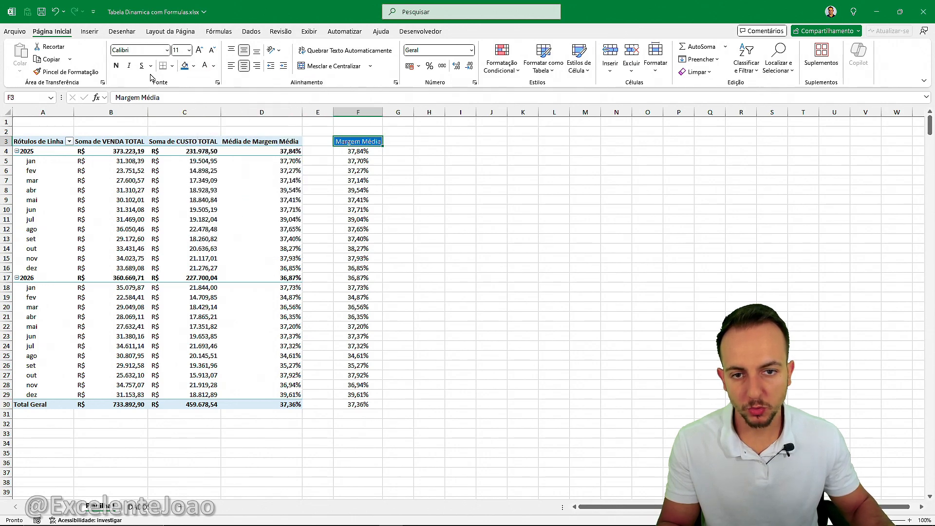
{"action": "left_click", "coordinate": [116, 66]}
{"action": "left_click", "coordinate": [425, 162]}
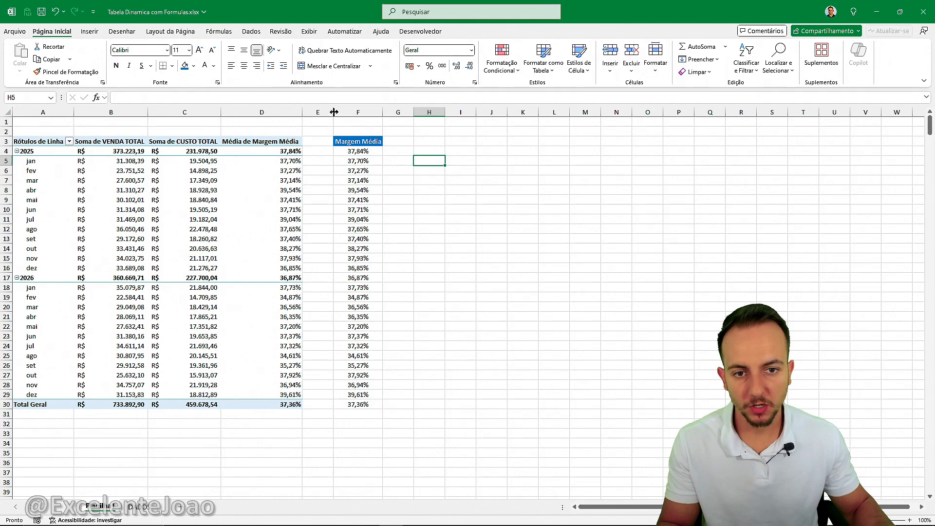
Narrow the empty column E between the pivot table and the Margem Média column.
{"action": "left_click_drag", "start_coordinate": [334, 112], "coordinate": [314, 112]}
{"action": "left_click", "coordinate": [355, 141]}
{"action": "left_click", "coordinate": [422, 159]}
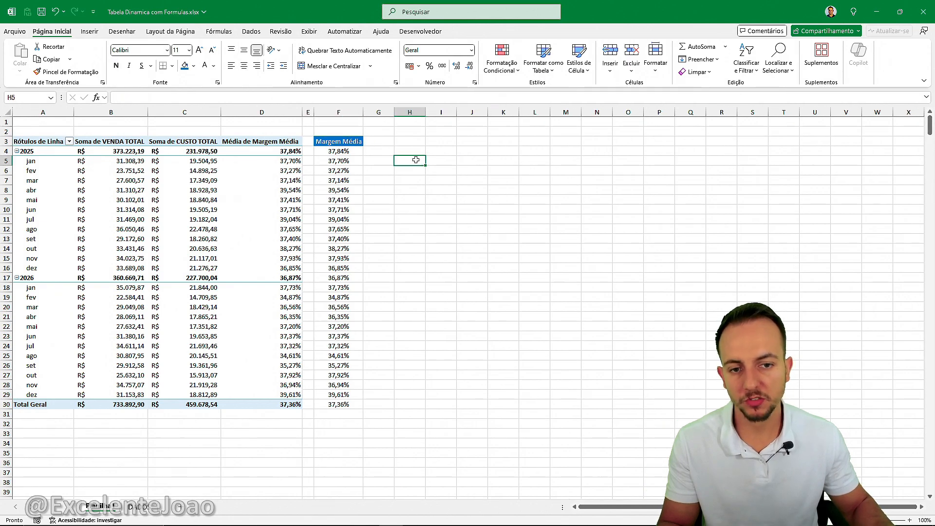
{"action": "left_click", "coordinate": [263, 113]}
{"action": "left_click", "coordinate": [334, 112]}
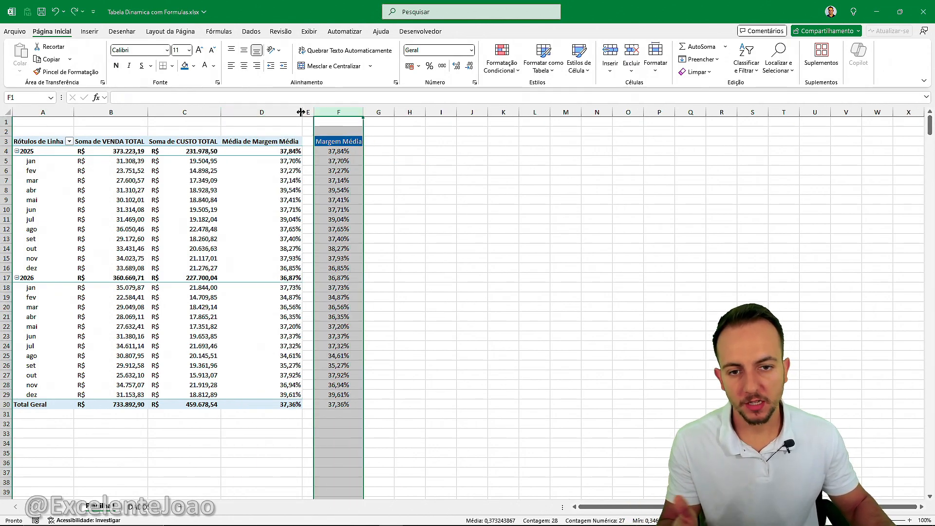
{"action": "left_click", "coordinate": [263, 113]}
{"action": "left_click", "coordinate": [326, 112]}
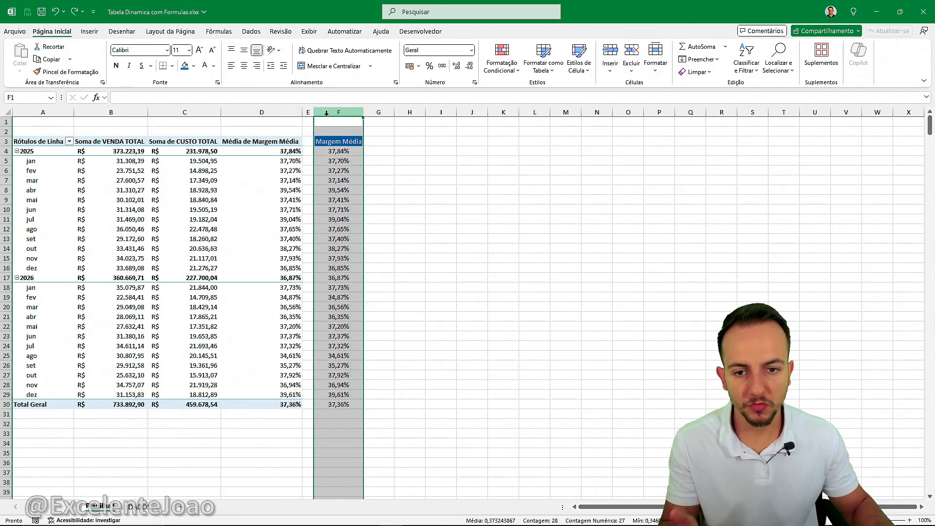
{"action": "left_click", "coordinate": [261, 124]}
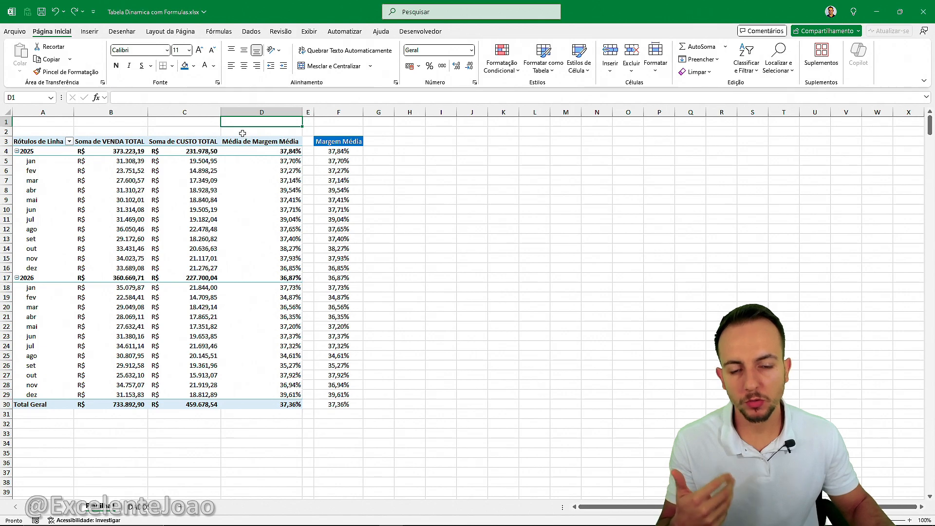
{"action": "left_click", "coordinate": [243, 133]}
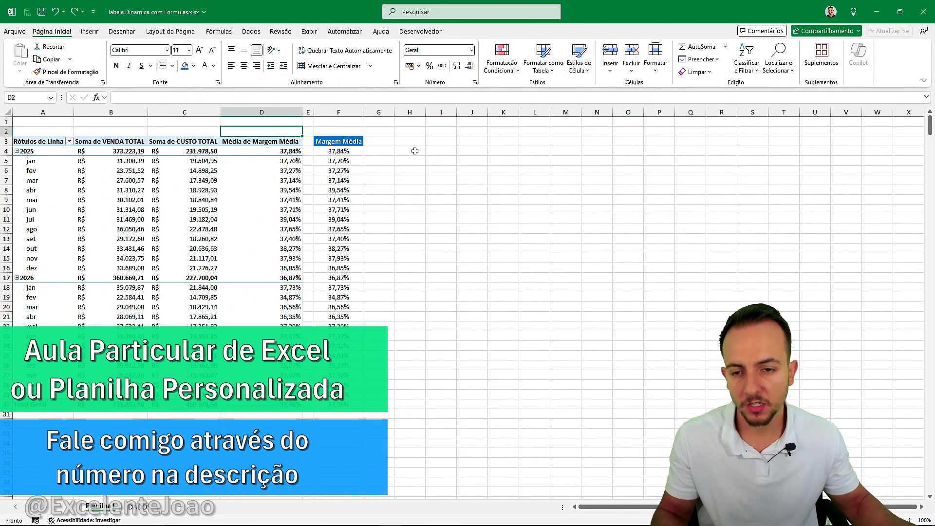
Insert a pivot table on a new worksheet from the range DADOS!$A$1:$G$2694.
{"action": "left_click", "coordinate": [141, 507]}
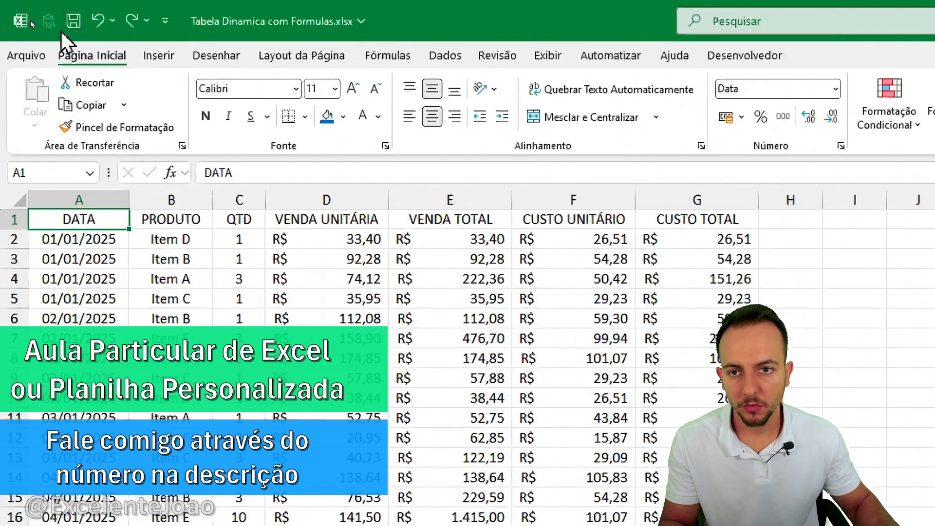
{"action": "left_click", "coordinate": [90, 31]}
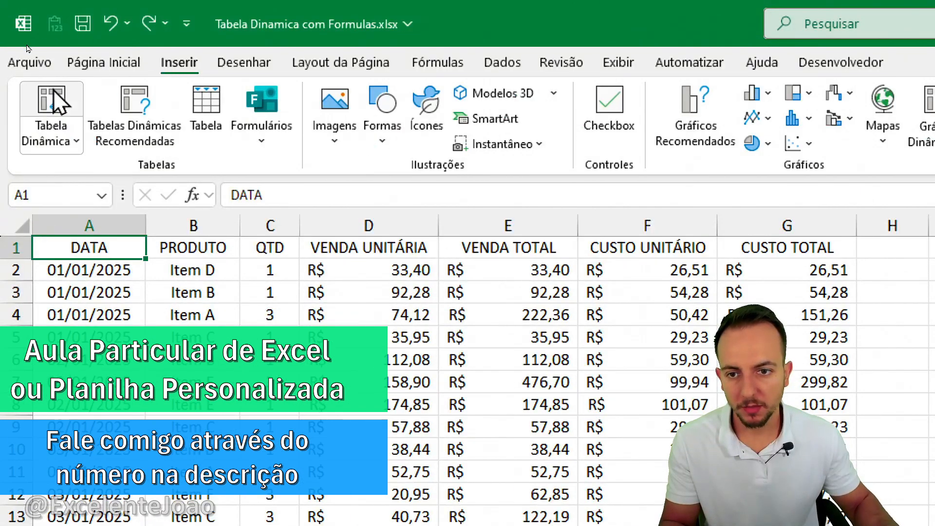
{"action": "left_click", "coordinate": [25, 61]}
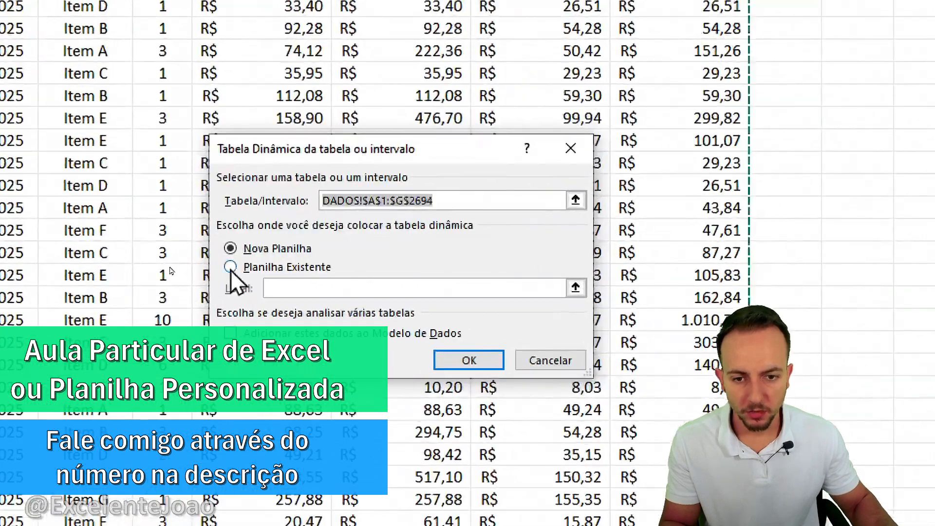
{"action": "left_click", "coordinate": [195, 257]}
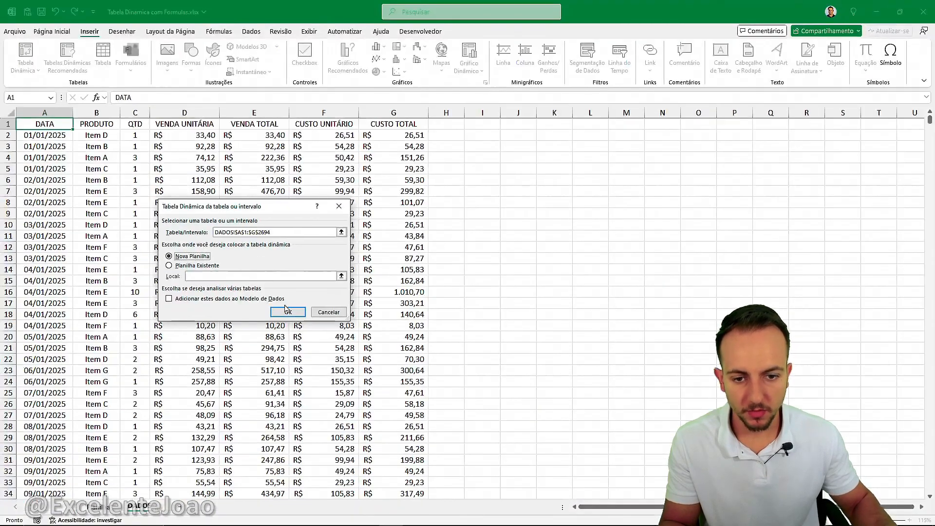
{"action": "left_click", "coordinate": [469, 360]}
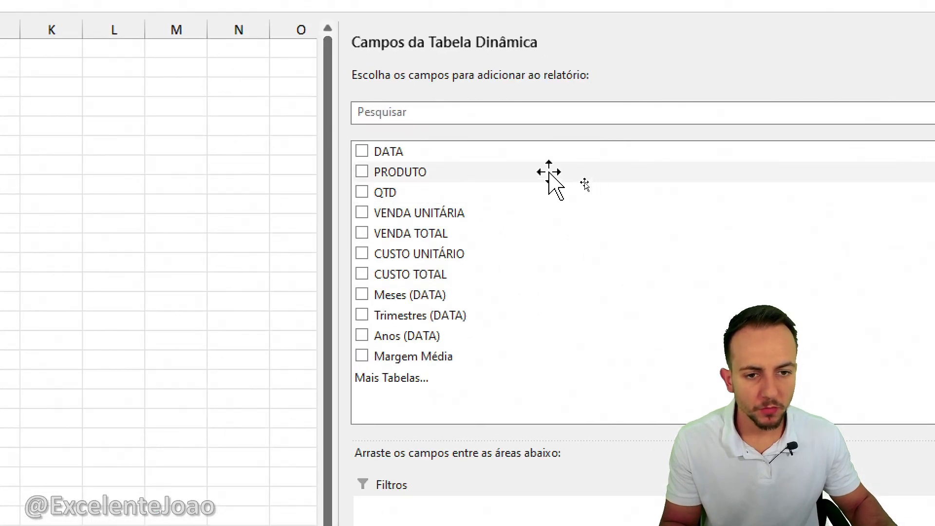
Add the DATA field to the pivot table rows, keeping only the Anos (DATA) and Meses (DATA) levels.
{"action": "left_click_drag", "start_coordinate": [417, 152], "coordinate": [471, 525]}
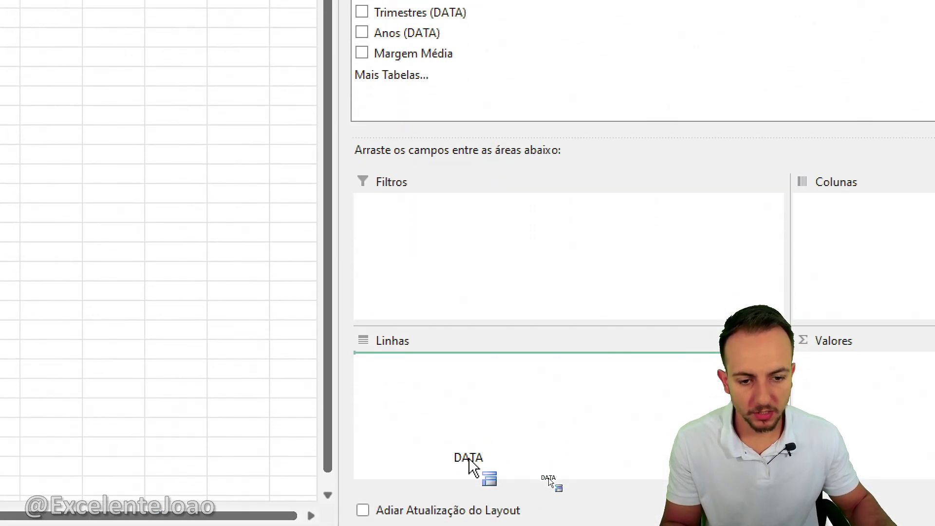
{"action": "left_click_drag", "start_coordinate": [469, 462], "coordinate": [487, 467]}
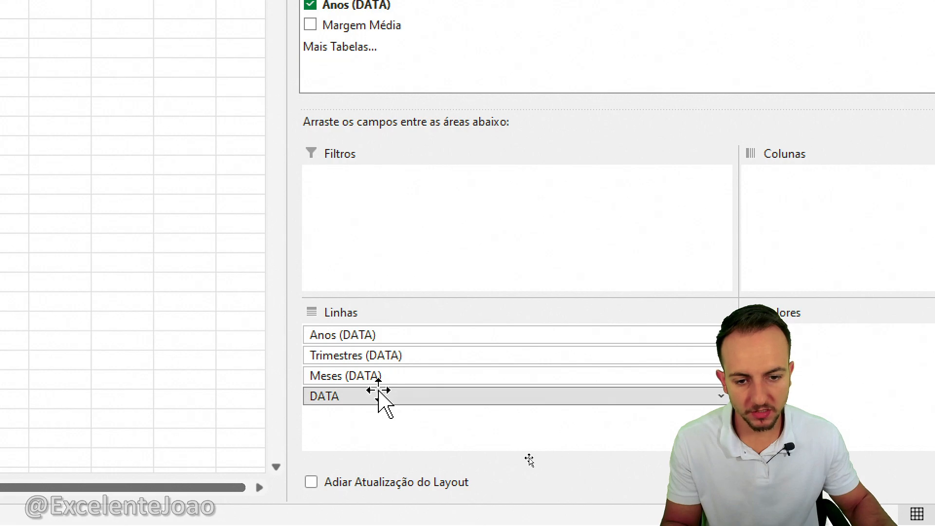
{"action": "left_click", "coordinate": [380, 396]}
{"action": "left_click", "coordinate": [419, 349]}
{"action": "left_click", "coordinate": [393, 353]}
{"action": "left_click", "coordinate": [429, 309]}
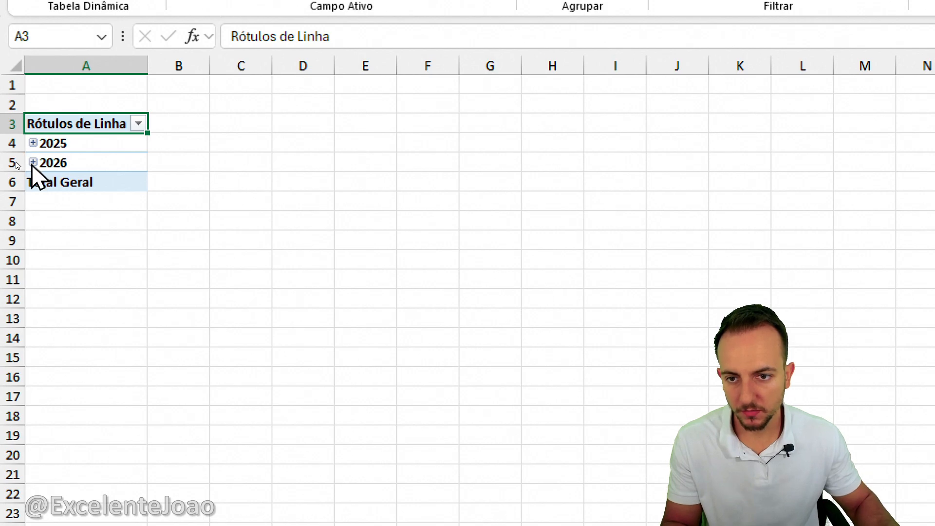
Expand the years 2025 and 2026 into months and add VENDA TOTAL to the pivot table values.
{"action": "left_click", "coordinate": [33, 162]}
{"action": "left_click", "coordinate": [32, 143]}
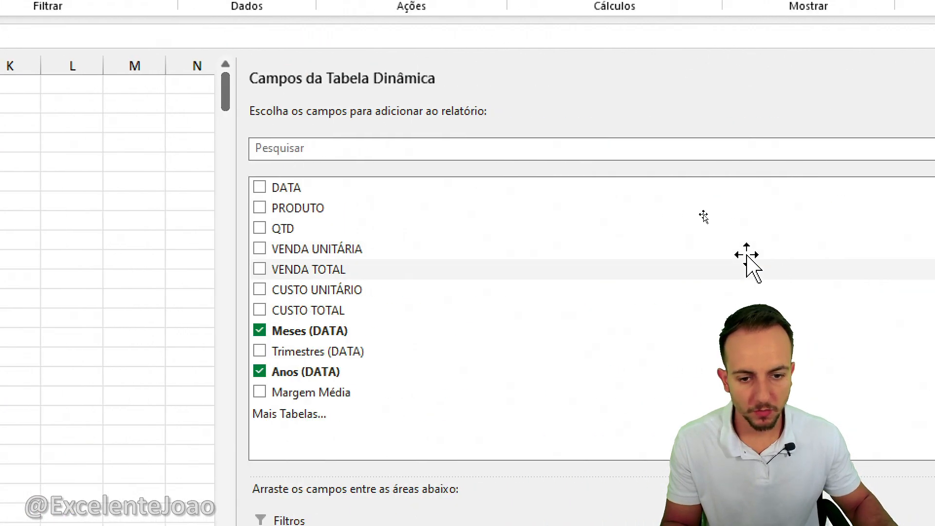
{"action": "left_click_drag", "start_coordinate": [313, 266], "coordinate": [821, 525]}
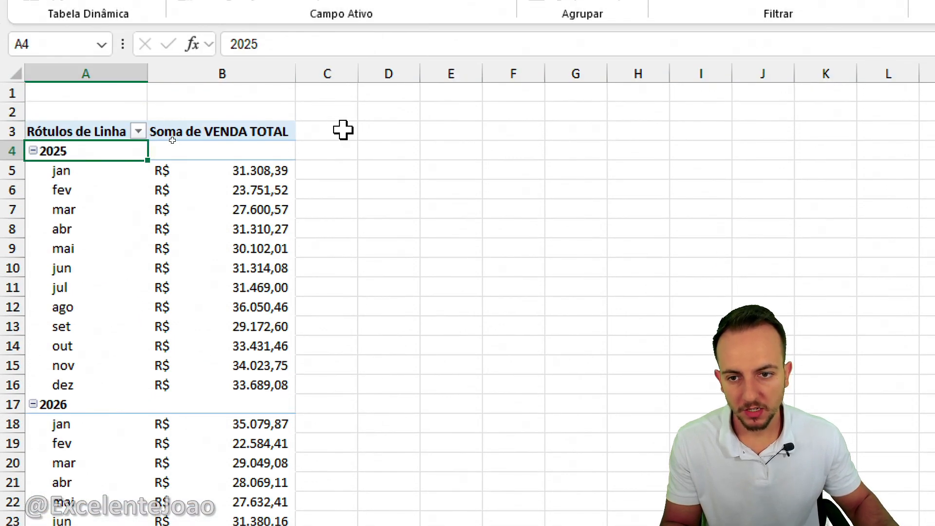
{"action": "left_click", "coordinate": [374, 130]}
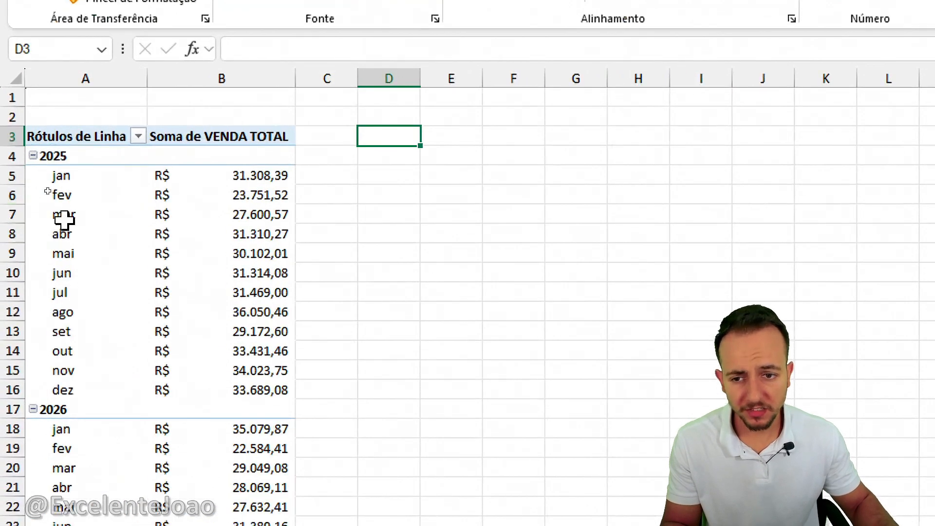
{"action": "key", "text": "ctrl+2"}
{"action": "mouse_move", "coordinate": [267, 117]}
{"action": "left_mouse_down"}
{"action": "mouse_move", "coordinate": [322, 239]}
{"action": "mouse_move", "coordinate": [264, 358]}
{"action": "left_mouse_up"}
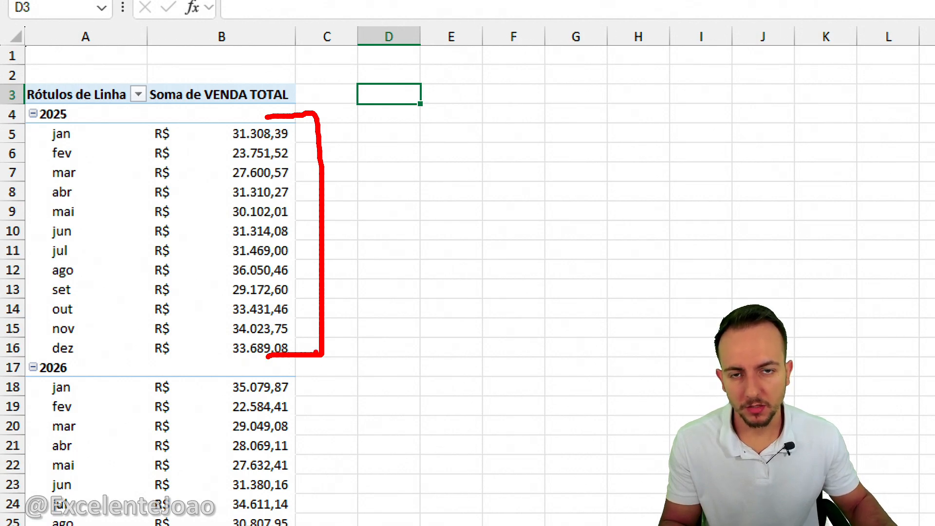
{"action": "key", "text": "Escape"}
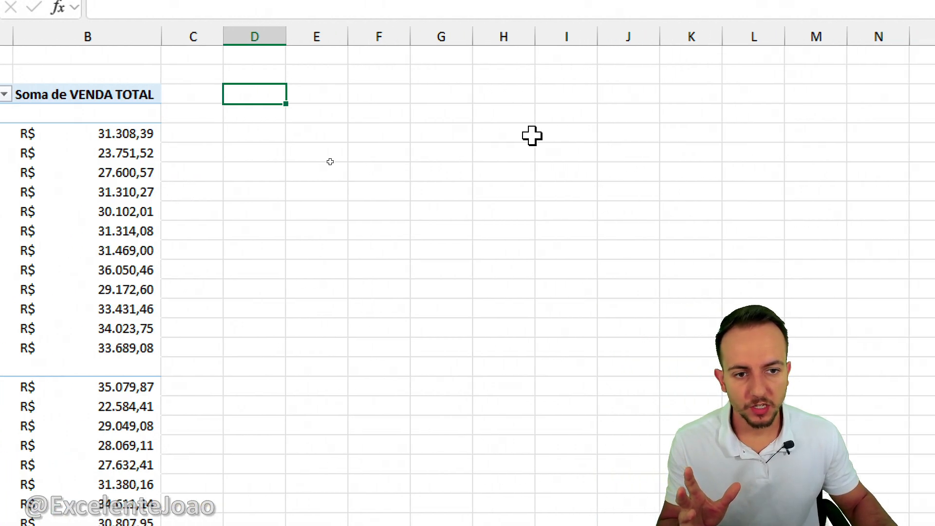
Enter the labels Acima da meta in I5 and Abaixo da meta in I6, and autofit column I to them.
{"action": "left_click", "coordinate": [464, 134]}
{"action": "left_click", "coordinate": [542, 135]}
{"action": "type", "text": "Acima da mtea"}
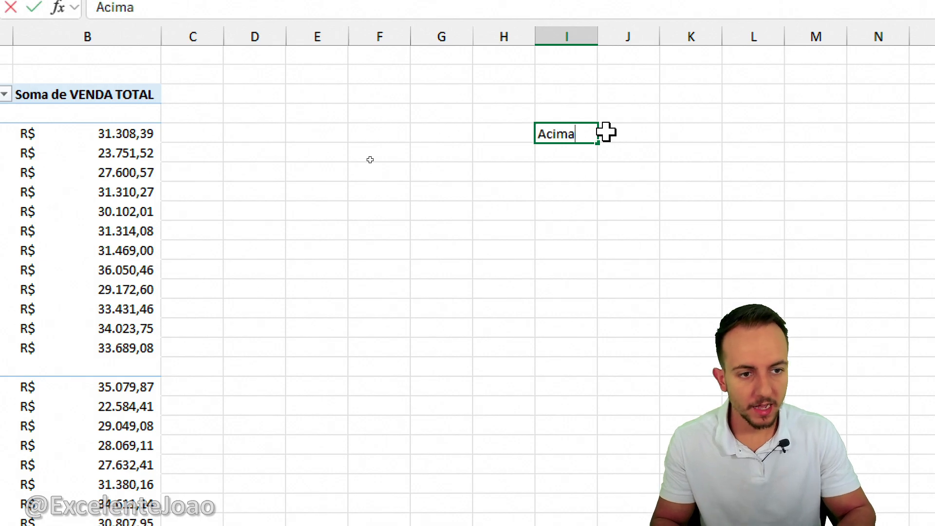
{"action": "key", "text": "BackSpace"}
{"action": "key", "text": "BackSpace"}
{"action": "key", "text": "BackSpace"}
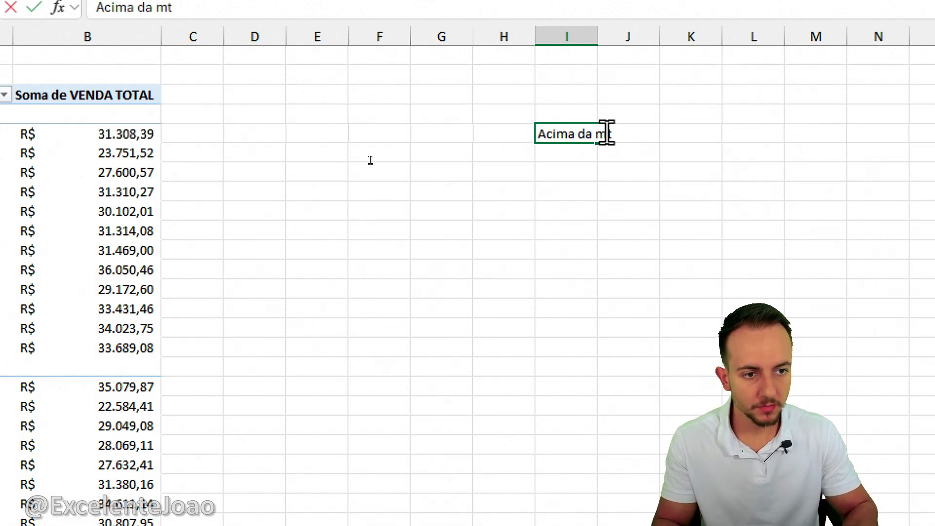
{"action": "type", "text": "eta"}
{"action": "key", "text": "Return"}
{"action": "type", "text": "Abaixo da meta"}
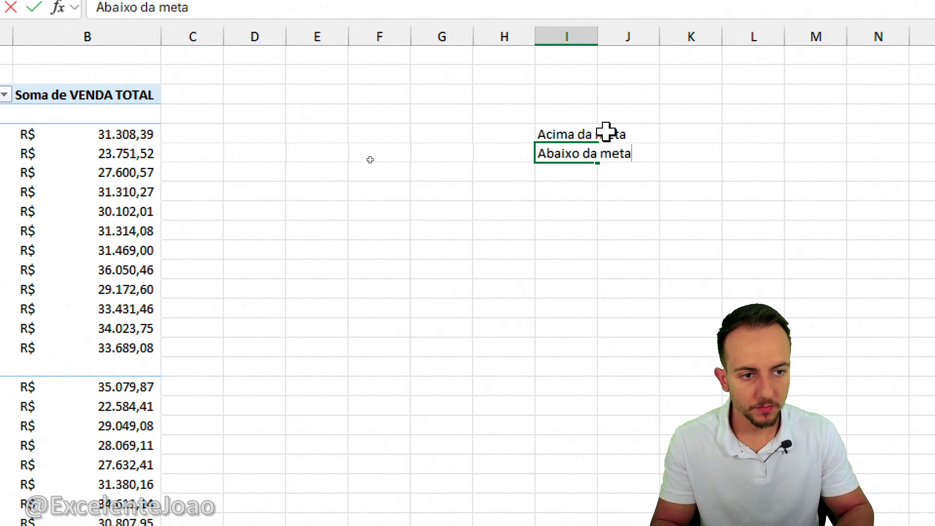
{"action": "key", "text": "Return"}
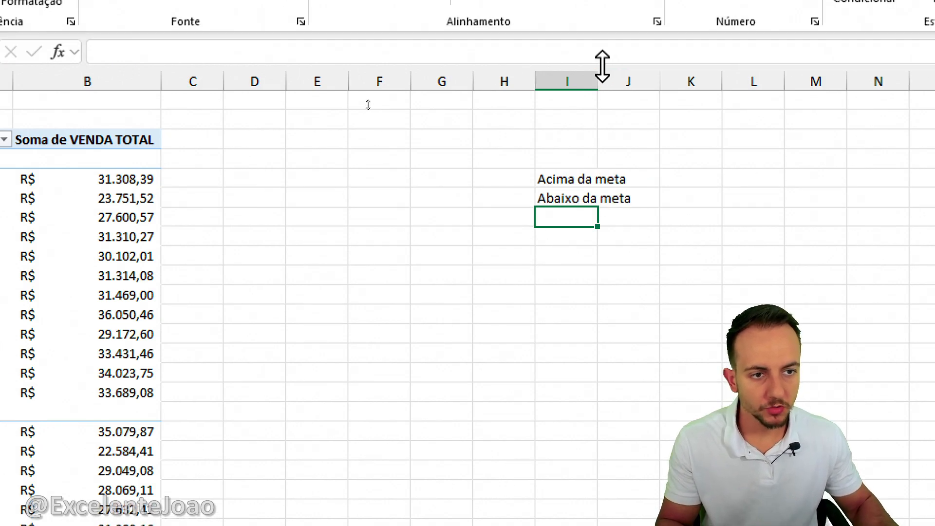
{"action": "double_click", "coordinate": [598, 37]}
{"action": "left_click_drag", "start_coordinate": [603, 133], "coordinate": [602, 149]}
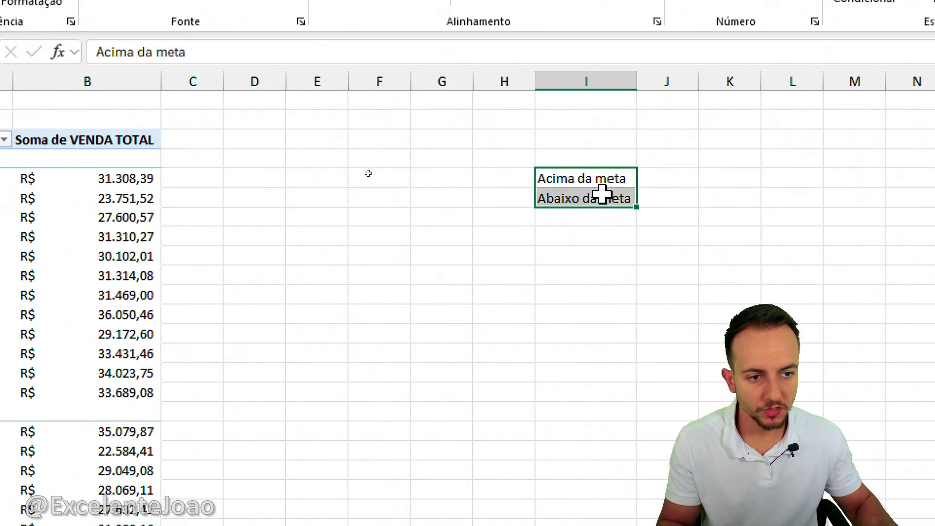
Enter the label Meta: in I8 and the target 25000 in I9, formatted as accounting currency in R$.
{"action": "left_click", "coordinate": [591, 236]}
{"action": "type", "text": "Meta:"}
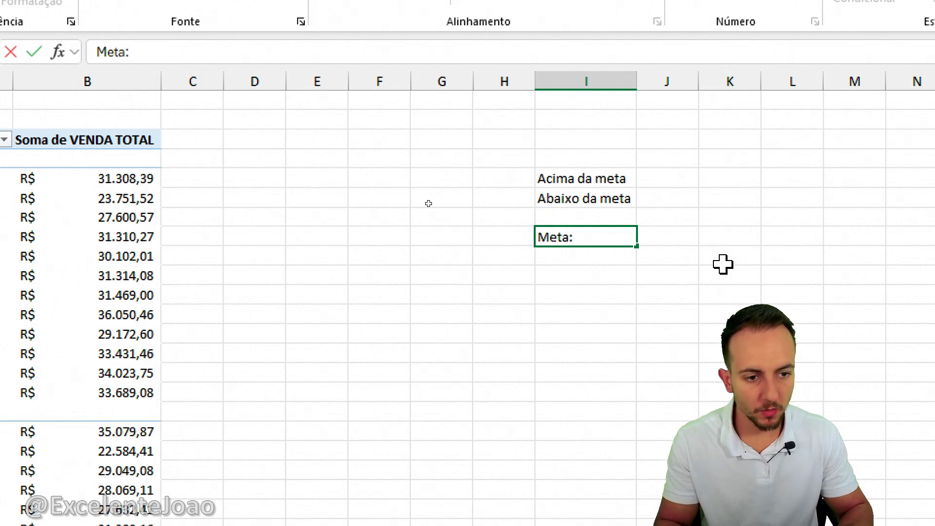
{"action": "key", "text": "Return"}
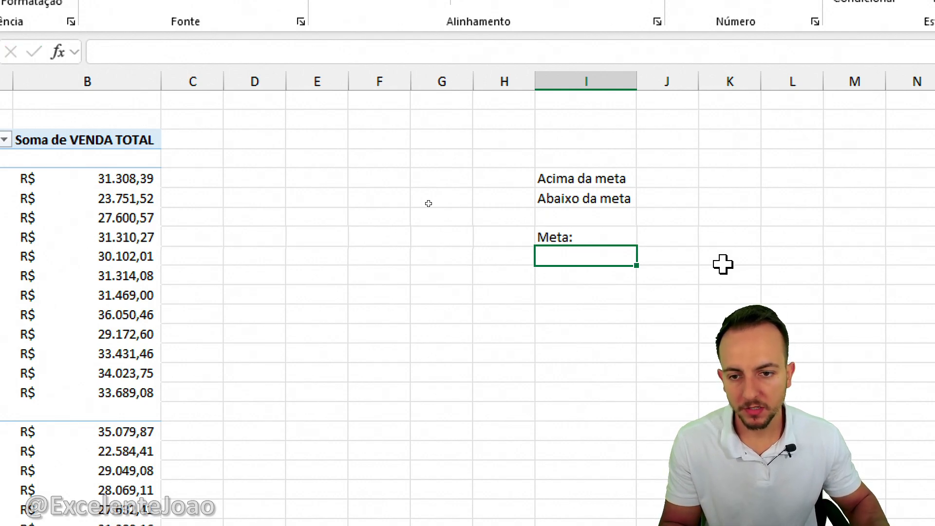
{"action": "type", "text": "25000"}
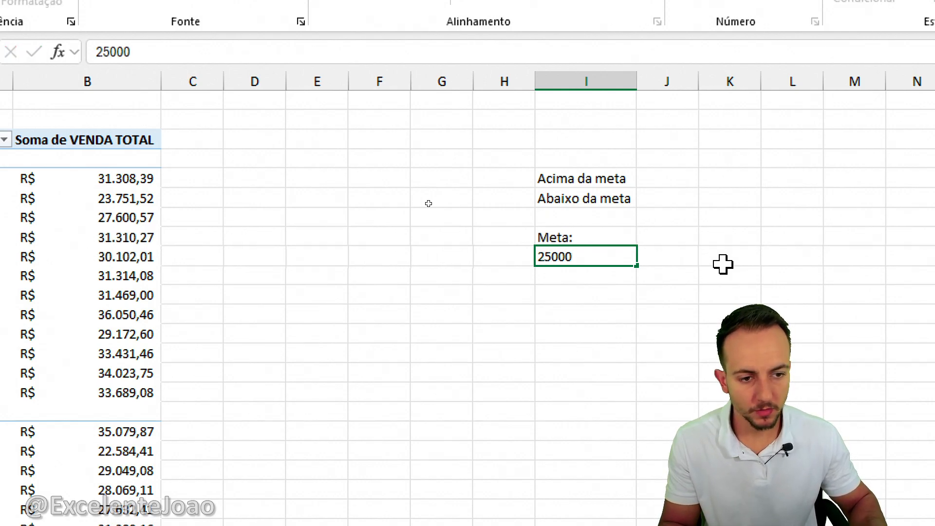
{"action": "key", "text": "Return"}
{"action": "left_click", "coordinate": [578, 261]}
{"action": "left_click", "coordinate": [685, 69]}
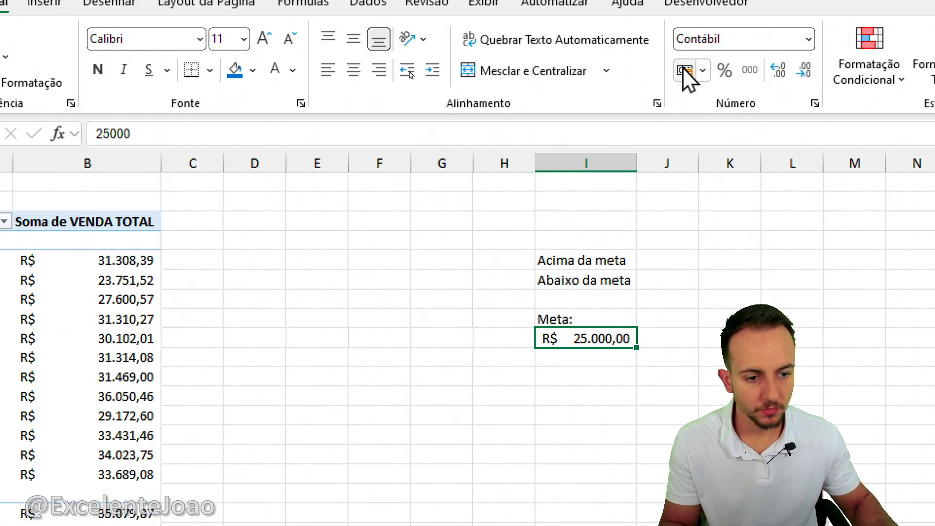
{"action": "left_click", "coordinate": [720, 276]}
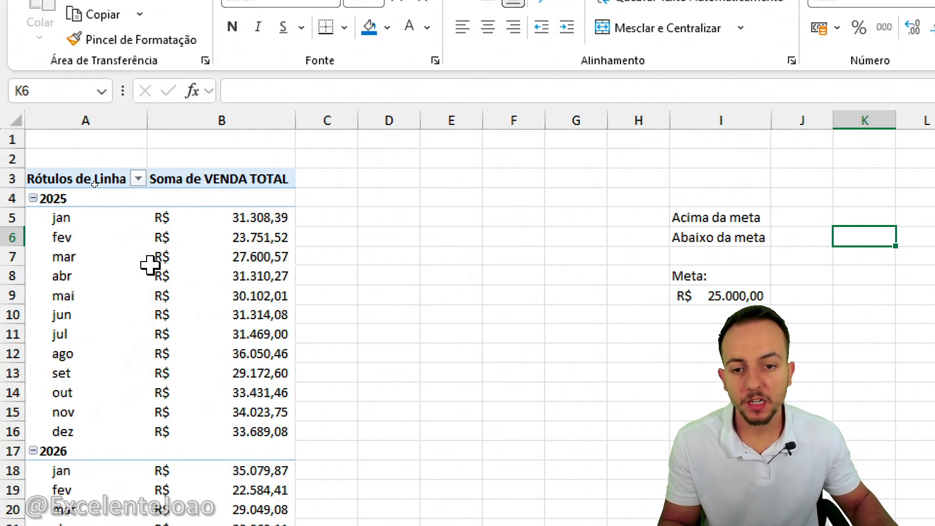
{"action": "left_click", "coordinate": [215, 257]}
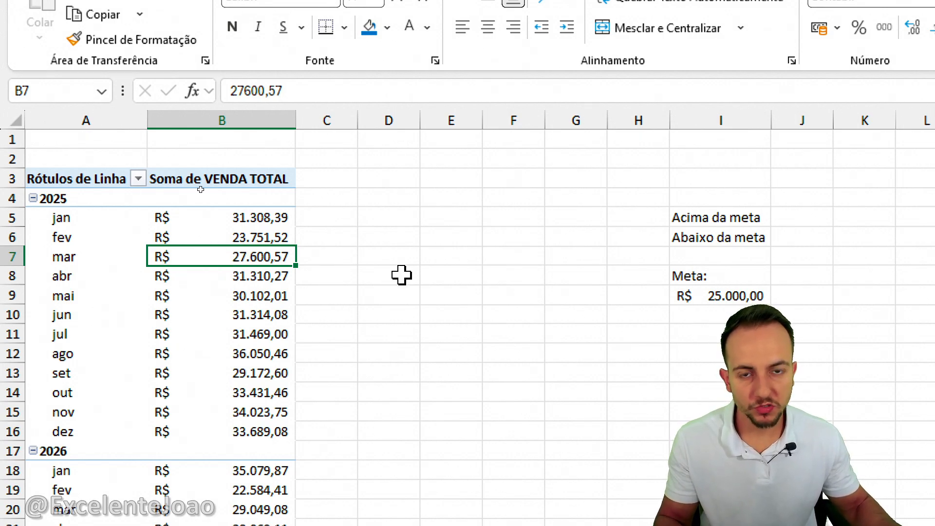
{"action": "type", "text": "SE"}
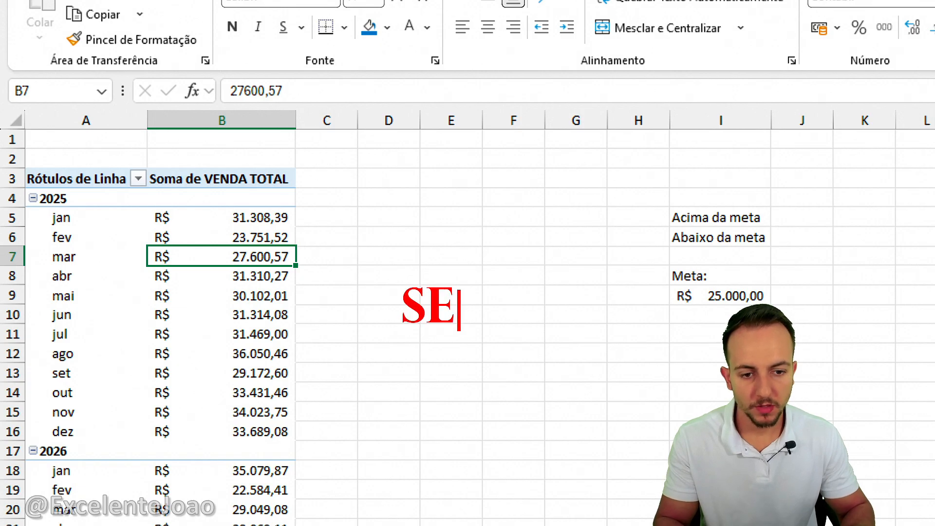
{"action": "type", "text": "(  )"}
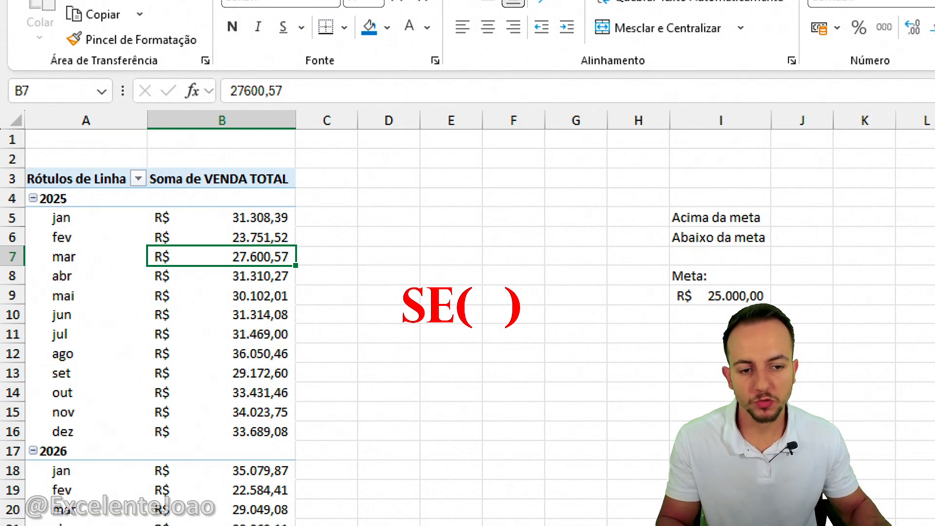
{"action": "left_click_drag", "start_coordinate": [303, 215], "coordinate": [370, 215]}
{"action": "left_click_drag", "start_coordinate": [292, 239], "coordinate": [349, 235]}
{"action": "mouse_move", "coordinate": [307, 260]}
{"action": "left_mouse_down"}
{"action": "mouse_move", "coordinate": [353, 259]}
{"action": "mouse_move", "coordinate": [354, 279]}
{"action": "left_mouse_up"}
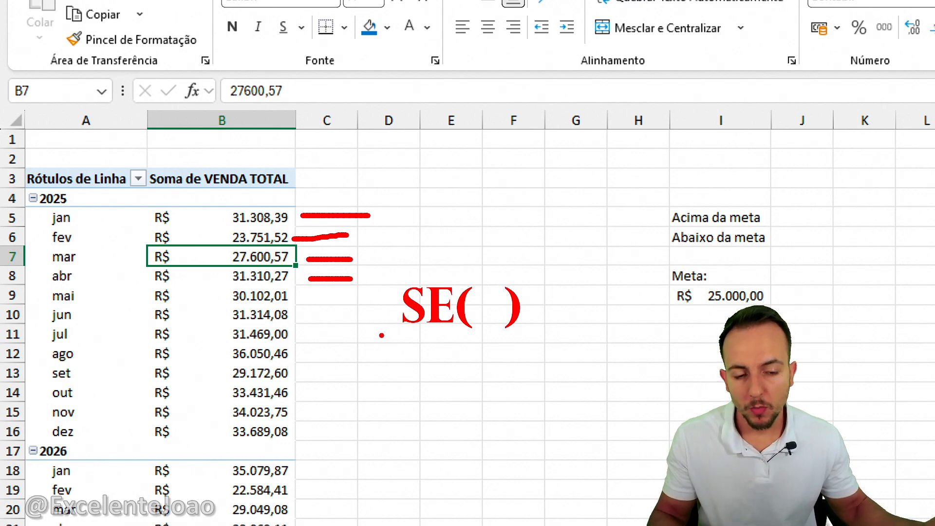
{"action": "mouse_move", "coordinate": [218, 184]}
{"action": "left_mouse_down"}
{"action": "mouse_move", "coordinate": [312, 131]}
{"action": "mouse_move", "coordinate": [308, 156]}
{"action": "mouse_move", "coordinate": [331, 172]}
{"action": "left_mouse_up"}
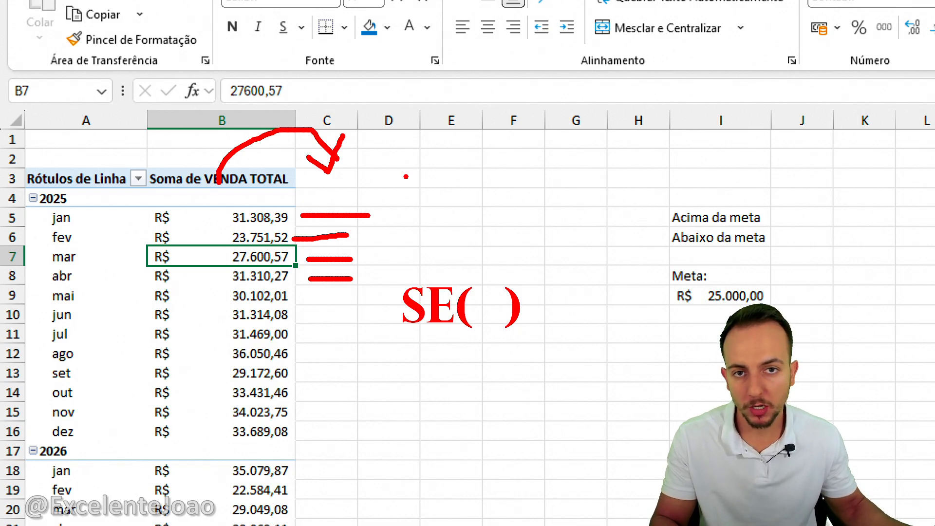
{"action": "key", "text": "Escape"}
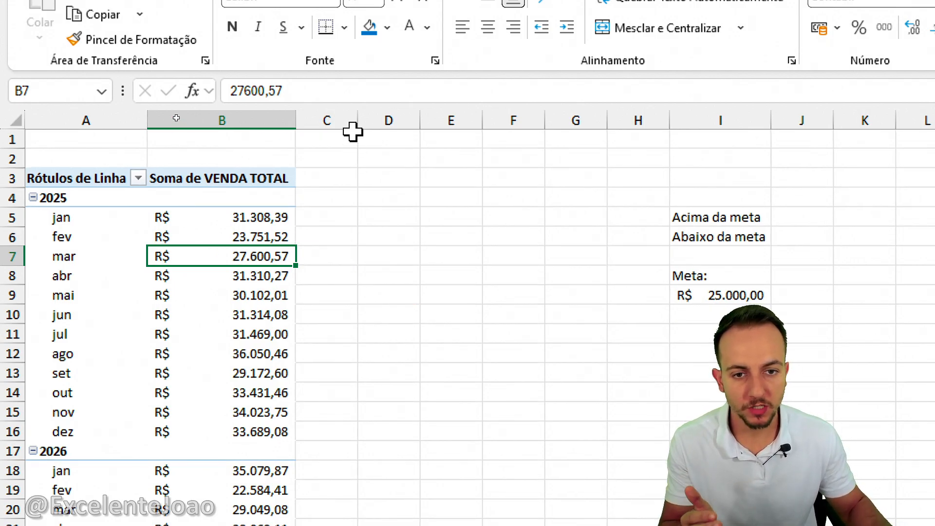
Widen column C beside the pivot table and enter the heading Status de Meta in C3.
{"action": "left_click_drag", "start_coordinate": [358, 121], "coordinate": [412, 121]}
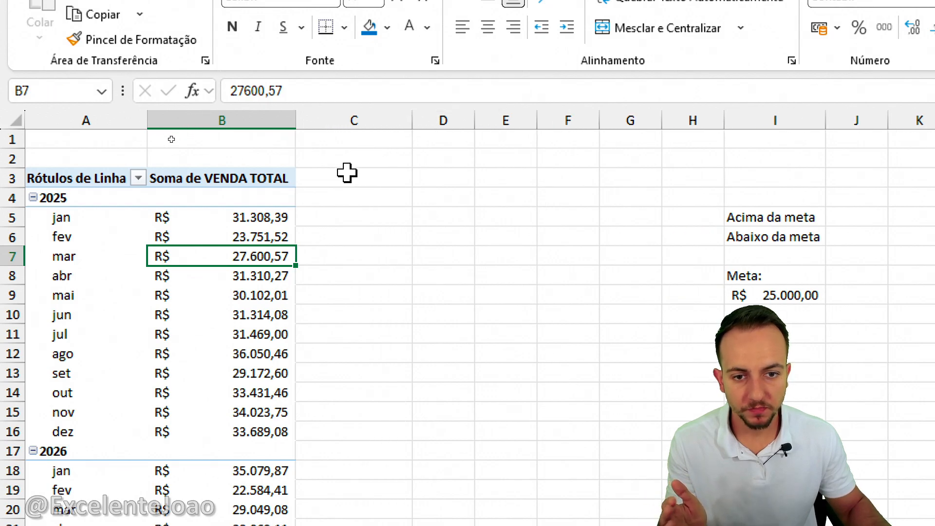
{"action": "left_click", "coordinate": [346, 175]}
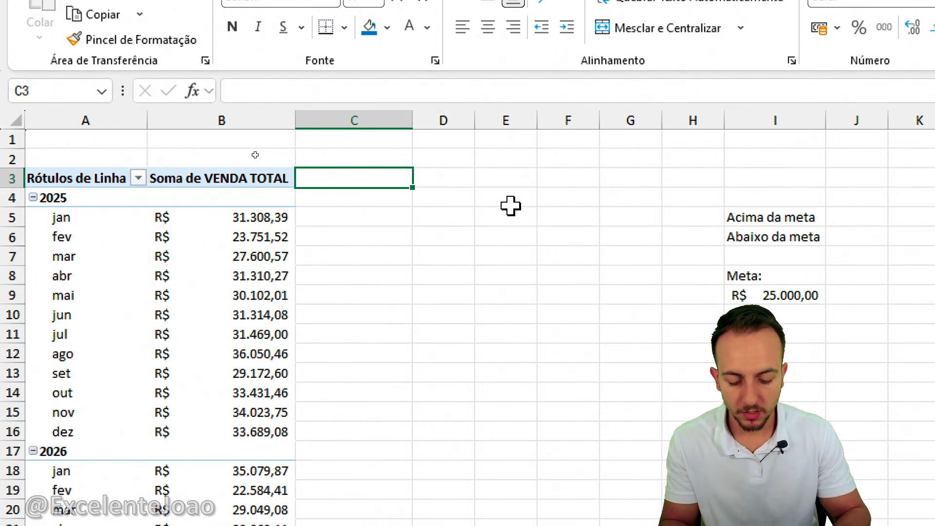
{"action": "type", "text": "Status de Meta"}
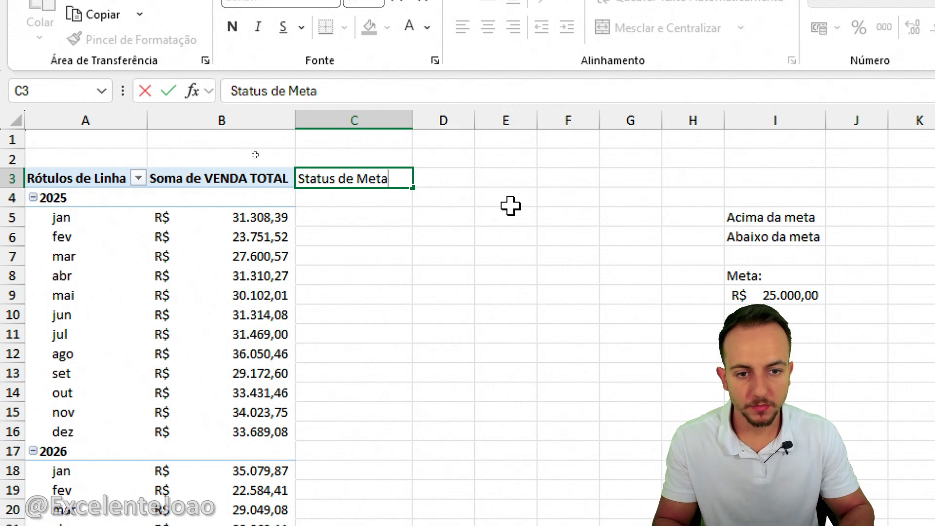
{"action": "key", "text": "Return"}
{"action": "key", "text": "Return"}
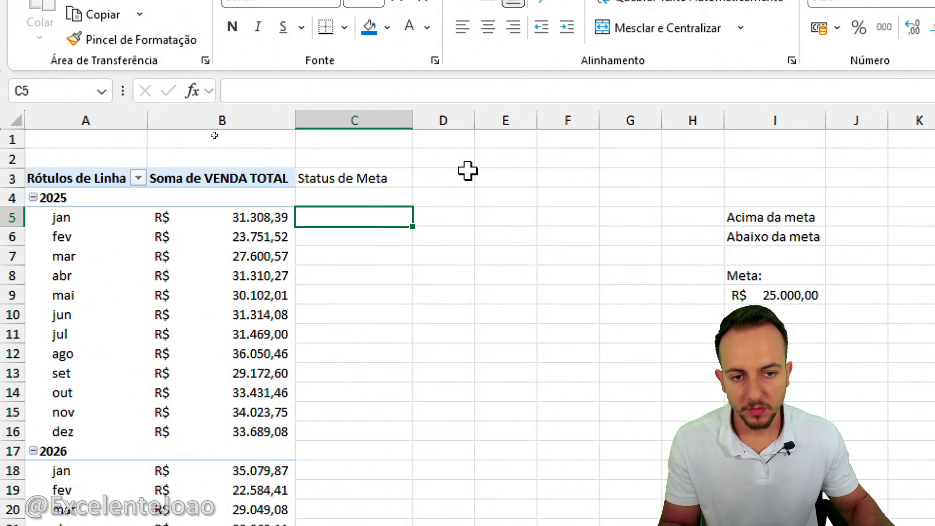
{"action": "left_click", "coordinate": [372, 192]}
{"action": "left_click", "coordinate": [372, 211]}
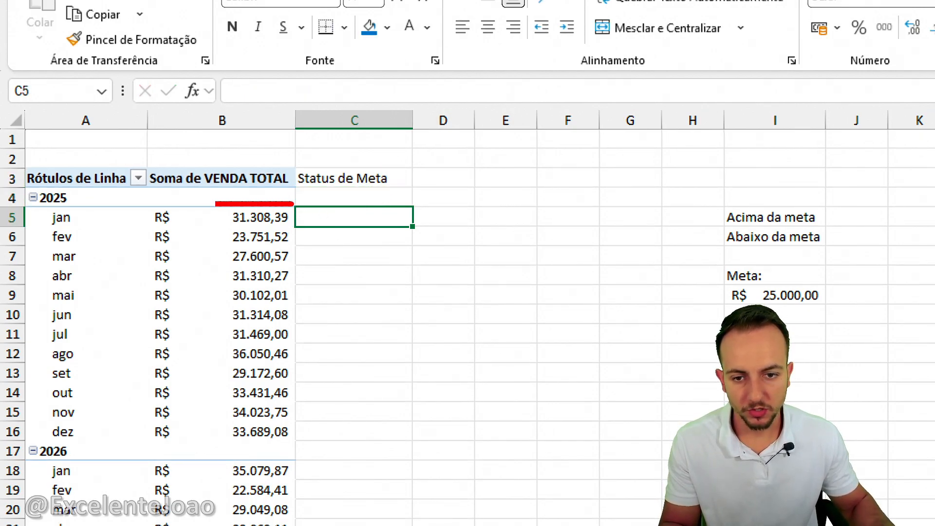
{"action": "mouse_move", "coordinate": [218, 204]}
{"action": "left_mouse_down"}
{"action": "mouse_move", "coordinate": [150, 446]}
{"action": "mouse_move", "coordinate": [329, 268]}
{"action": "mouse_move", "coordinate": [269, 199]}
{"action": "mouse_move", "coordinate": [209, 187]}
{"action": "mouse_move", "coordinate": [266, 185]}
{"action": "mouse_move", "coordinate": [234, 184]}
{"action": "left_mouse_up"}
{"action": "key", "text": "Escape"}
{"action": "left_click", "coordinate": [338, 200]}
{"action": "mouse_move", "coordinate": [236, 438]}
{"action": "left_mouse_down"}
{"action": "mouse_move", "coordinate": [219, 458]}
{"action": "mouse_move", "coordinate": [233, 427]}
{"action": "left_mouse_up"}
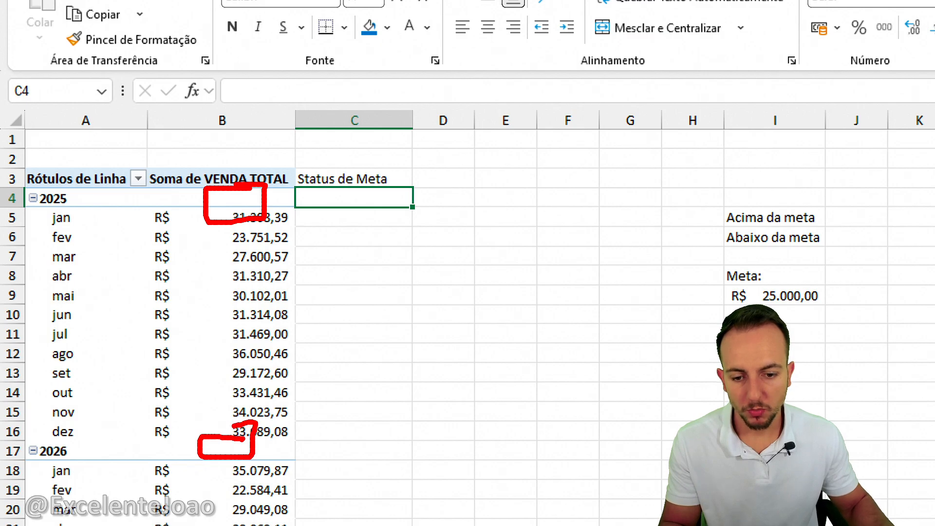
{"action": "key", "text": "Escape"}
{"action": "key", "text": "ctrl+2"}
{"action": "mouse_move", "coordinate": [364, 264]}
{"action": "left_mouse_down"}
{"action": "mouse_move", "coordinate": [391, 312]}
{"action": "mouse_move", "coordinate": [327, 340]}
{"action": "left_mouse_up"}
{"action": "mouse_move", "coordinate": [410, 295]}
{"action": "left_mouse_down"}
{"action": "mouse_move", "coordinate": [426, 265]}
{"action": "mouse_move", "coordinate": [447, 327]}
{"action": "mouse_move", "coordinate": [434, 301]}
{"action": "left_mouse_up"}
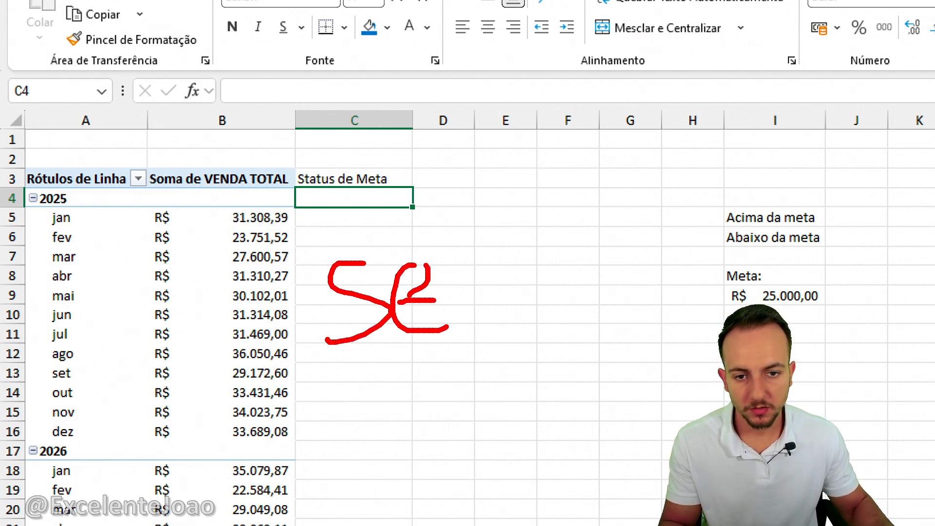
{"action": "mouse_move", "coordinate": [286, 162]}
{"action": "left_mouse_down"}
{"action": "mouse_move", "coordinate": [282, 207]}
{"action": "mouse_move", "coordinate": [287, 162]}
{"action": "left_mouse_up"}
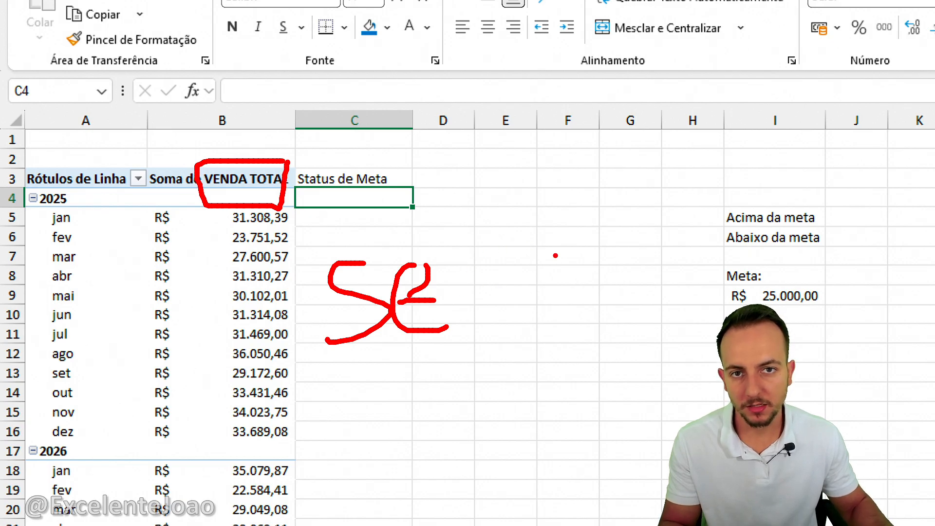
{"action": "left_click_drag", "start_coordinate": [266, 192], "coordinate": [276, 187]}
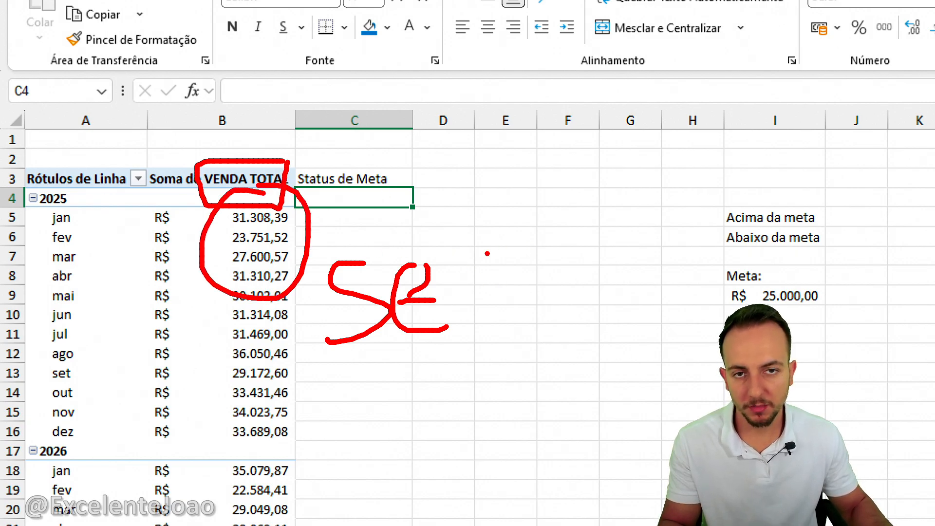
{"action": "key", "text": "Escape"}
Start a SE formula in C4 that tests whether b4="" and returns "" when true.
{"action": "type", "text": "=se"}
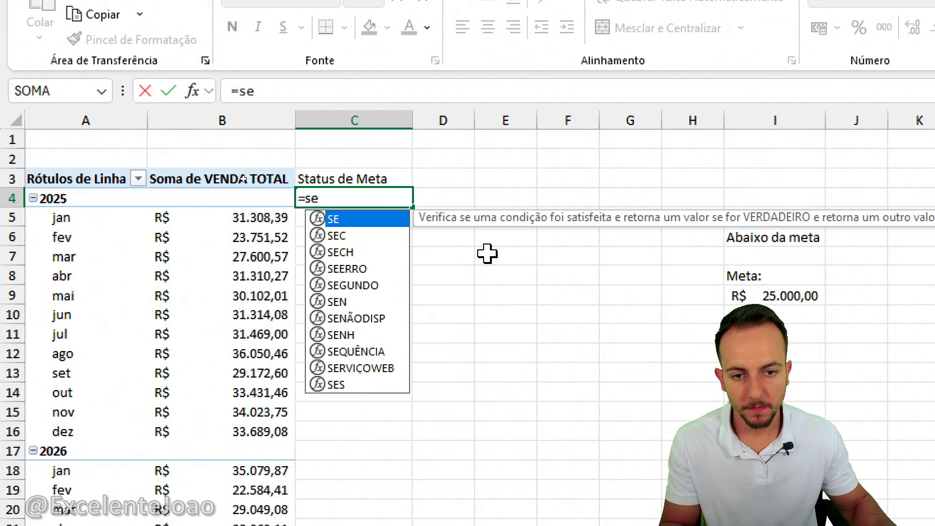
{"action": "double_click", "coordinate": [339, 220]}
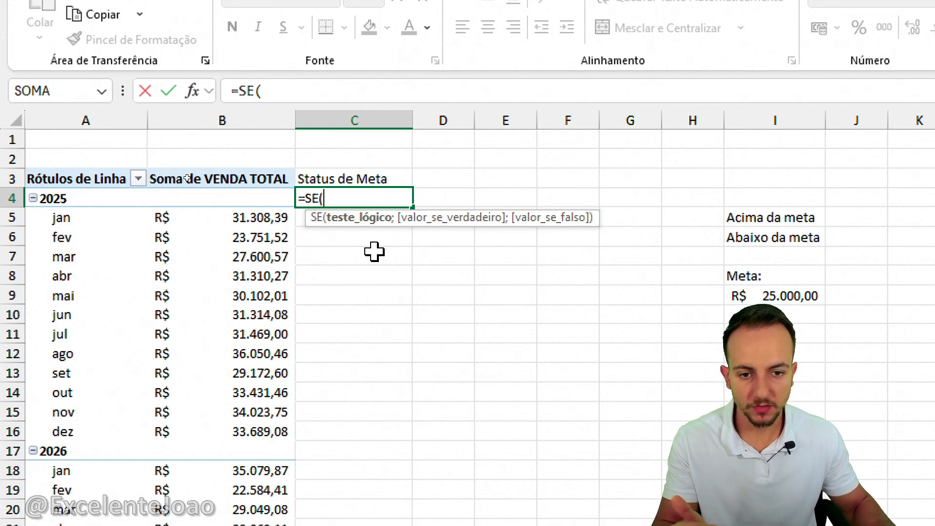
{"action": "type", "text": "b4"}
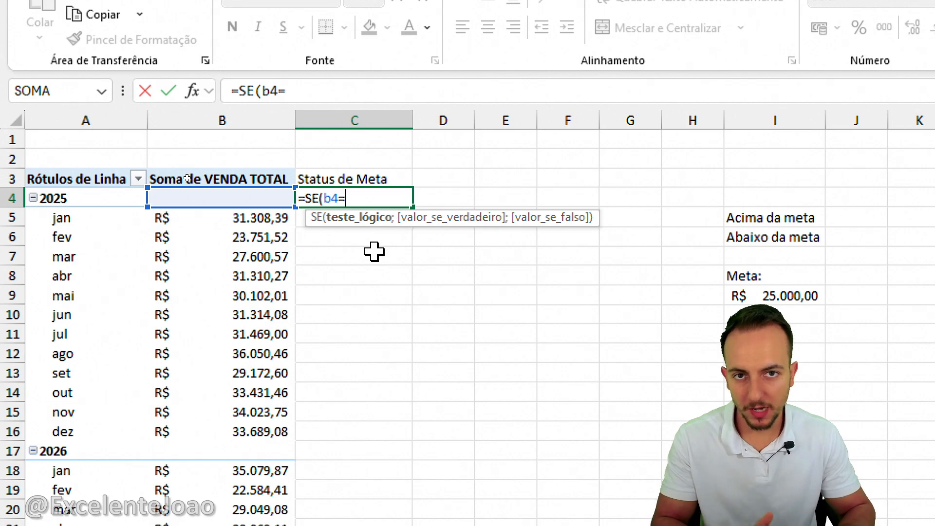
{"action": "type", "text": "=\"\""}
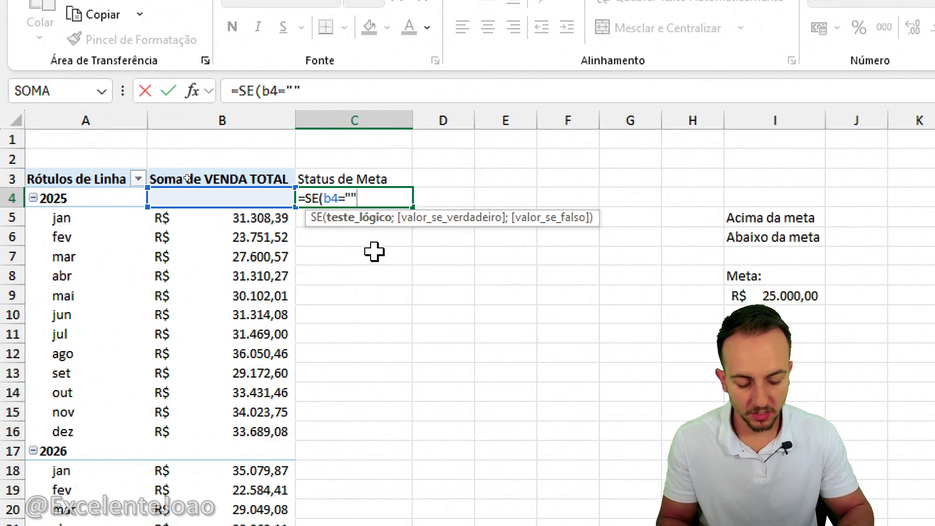
{"action": "type", "text": ";"}
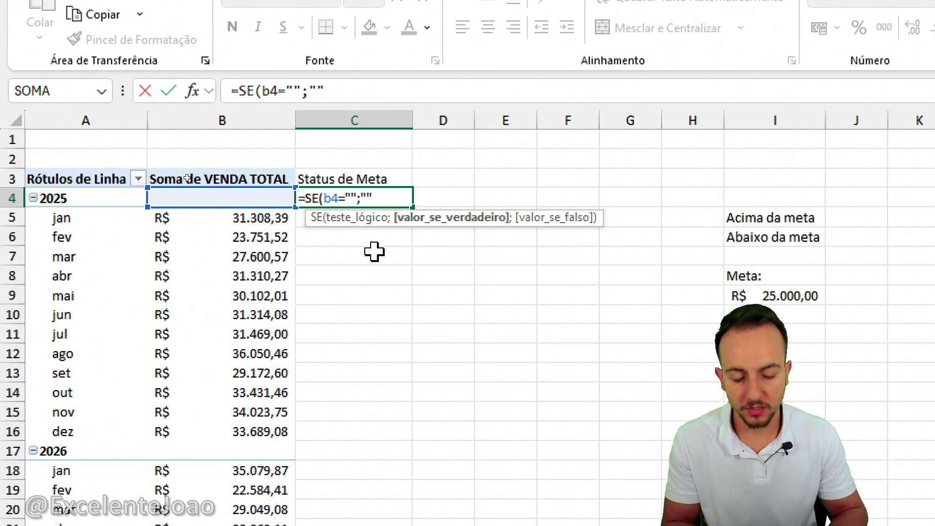
{"action": "type", "text": "\"\";"}
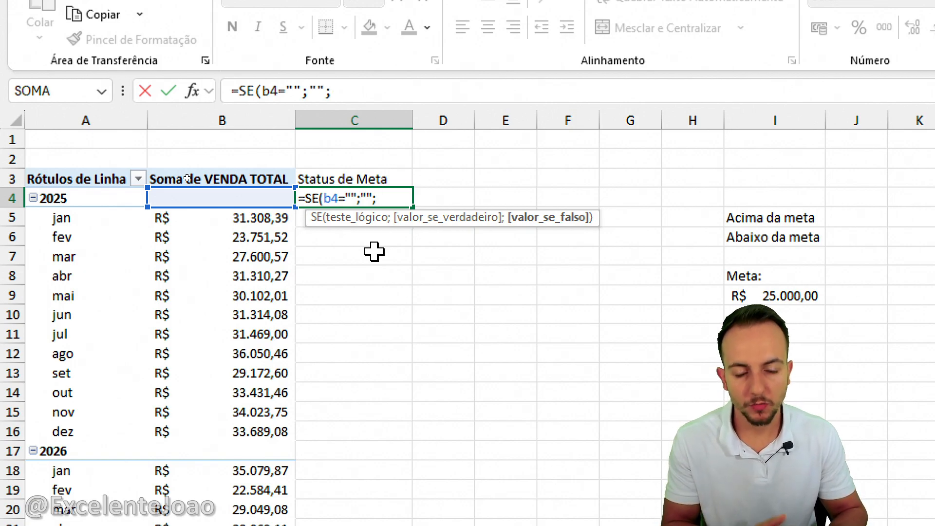
{"action": "type", "text": "se"}
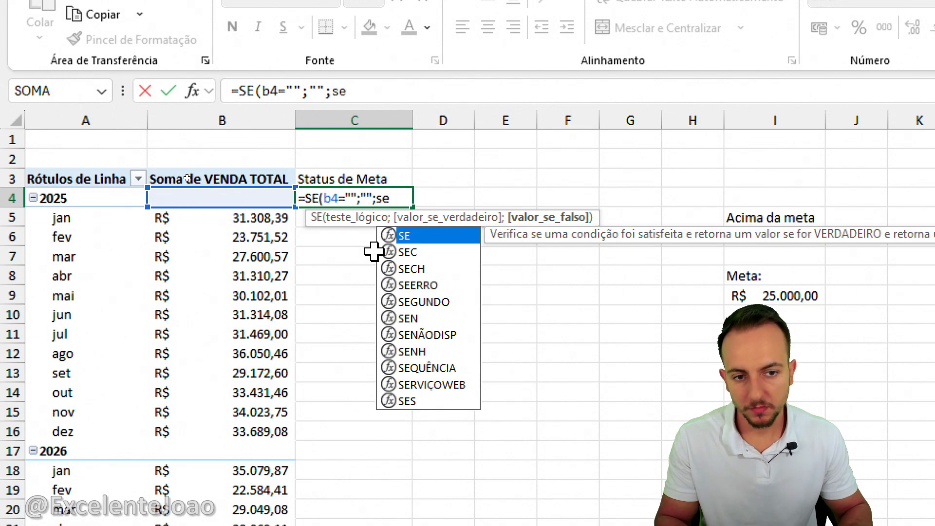
Nest a second SE as the value-if-false argument in C4, beginning its logical test with b4<.
{"action": "double_click", "coordinate": [435, 236]}
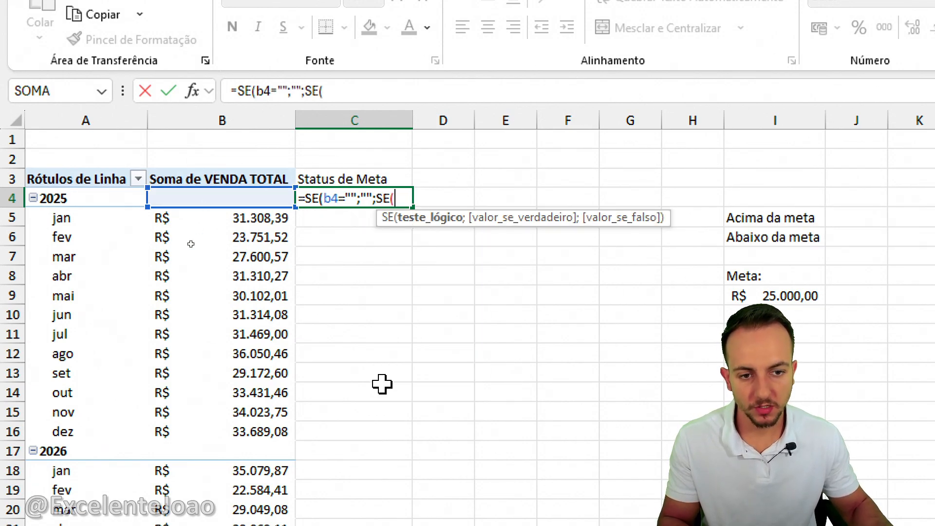
{"action": "type", "text": "b4"}
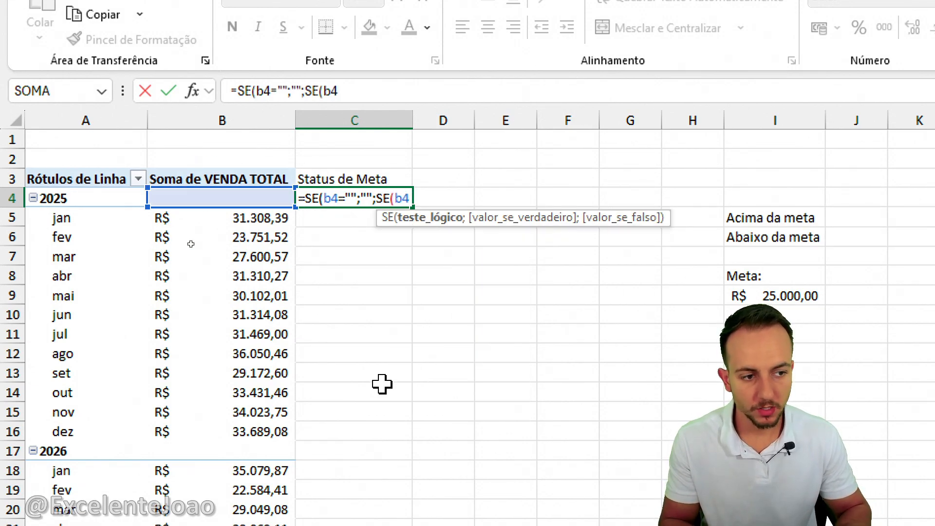
{"action": "type", "text": "<"}
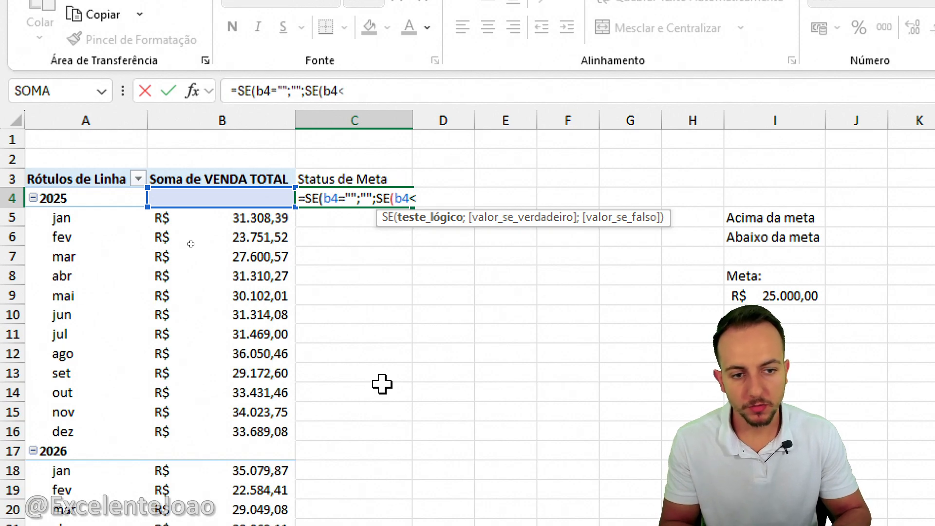
{"action": "type", "text": "250"}
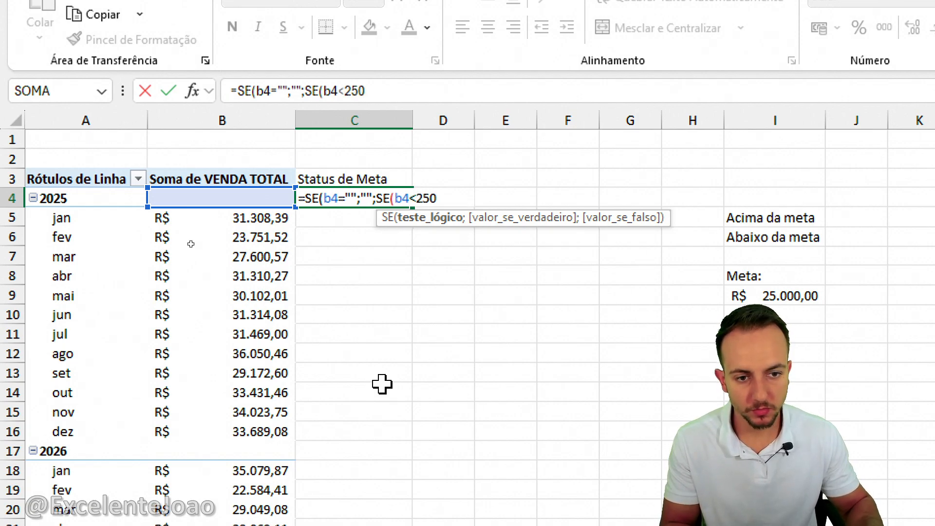
{"action": "type", "text": "00"}
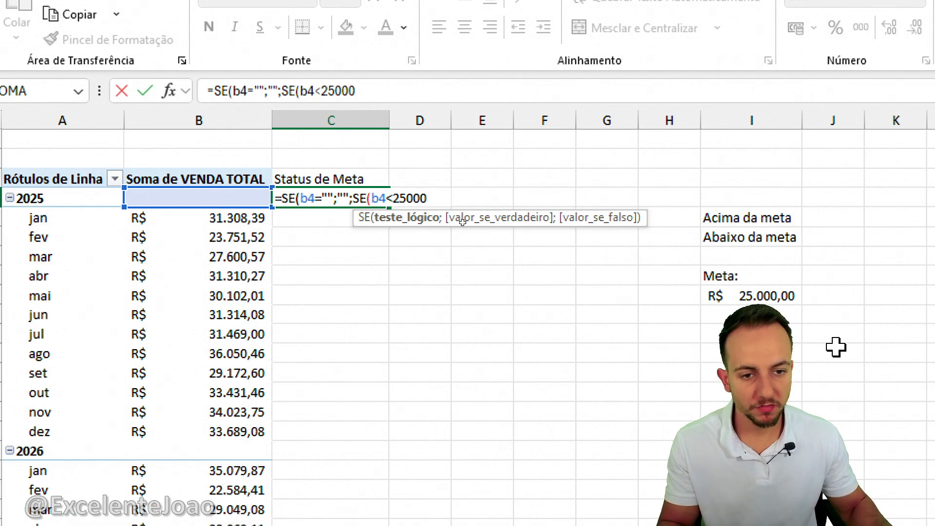
{"action": "key", "text": "ctrl+2"}
{"action": "mouse_move", "coordinate": [845, 275]}
{"action": "left_mouse_down"}
{"action": "mouse_move", "coordinate": [815, 319]}
{"action": "mouse_move", "coordinate": [842, 263]}
{"action": "left_mouse_up"}
{"action": "key", "text": "Escape"}
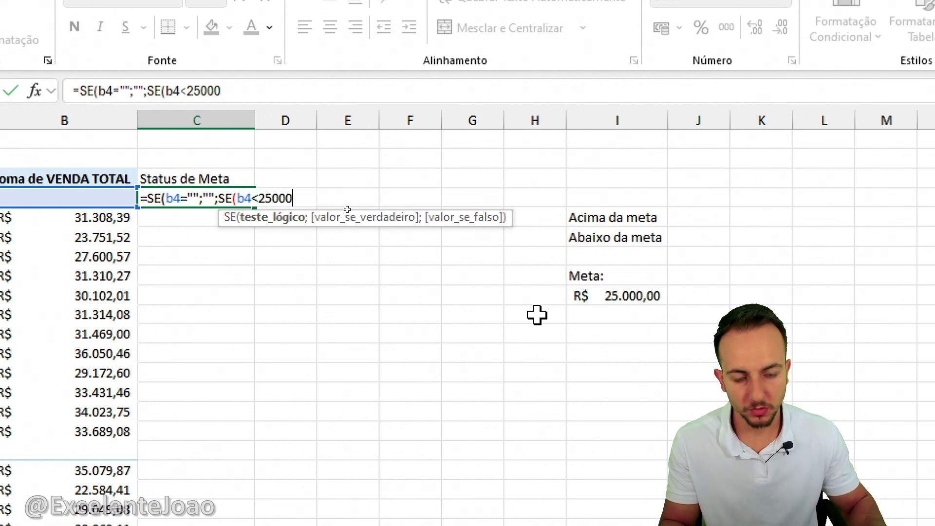
{"action": "key", "text": "BackSpace"}
{"action": "key", "text": "BackSpace"}
{"action": "key", "text": "BackSpace"}
{"action": "key", "text": "BackSpace"}
{"action": "key", "text": "BackSpace"}
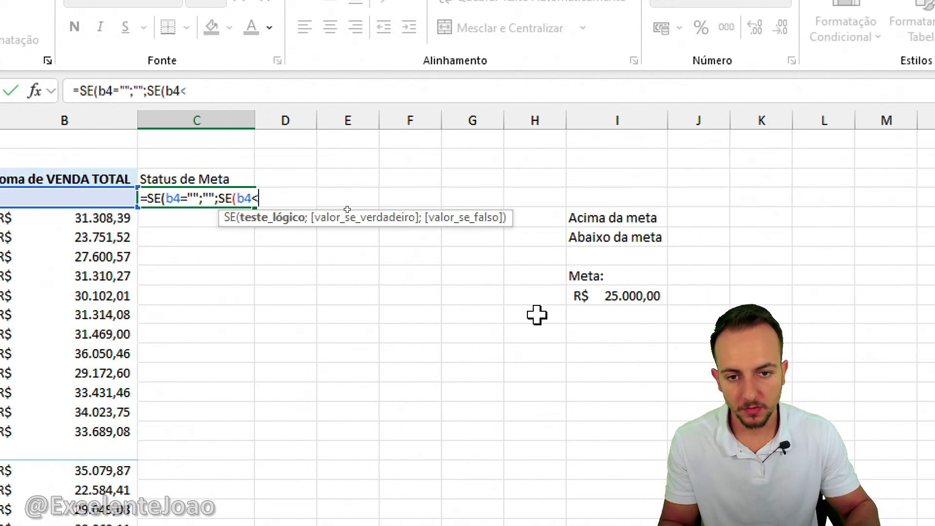
Compare b4 with the target cell I9 in the nested SE, locked as the absolute reference $I$9.
{"action": "left_click", "coordinate": [595, 297]}
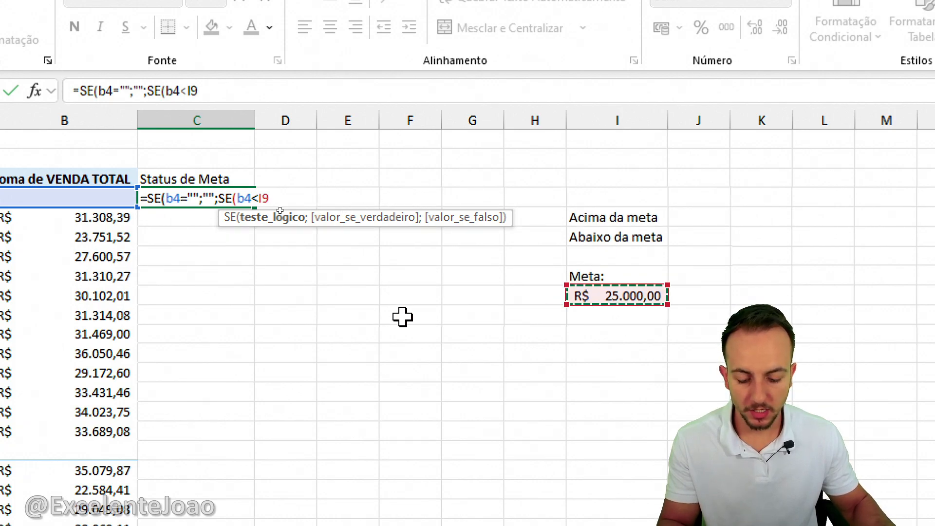
{"action": "key", "text": "F4"}
{"action": "key", "text": "ctrl+2"}
{"action": "mouse_move", "coordinate": [245, 248]}
{"action": "left_mouse_down"}
{"action": "mouse_move", "coordinate": [230, 237]}
{"action": "mouse_move", "coordinate": [284, 239]}
{"action": "left_mouse_up"}
{"action": "mouse_move", "coordinate": [246, 279]}
{"action": "left_mouse_down"}
{"action": "mouse_move", "coordinate": [295, 279]}
{"action": "mouse_move", "coordinate": [320, 237]}
{"action": "mouse_move", "coordinate": [320, 329]}
{"action": "left_mouse_up"}
{"action": "left_click_drag", "start_coordinate": [282, 171], "coordinate": [295, 174]}
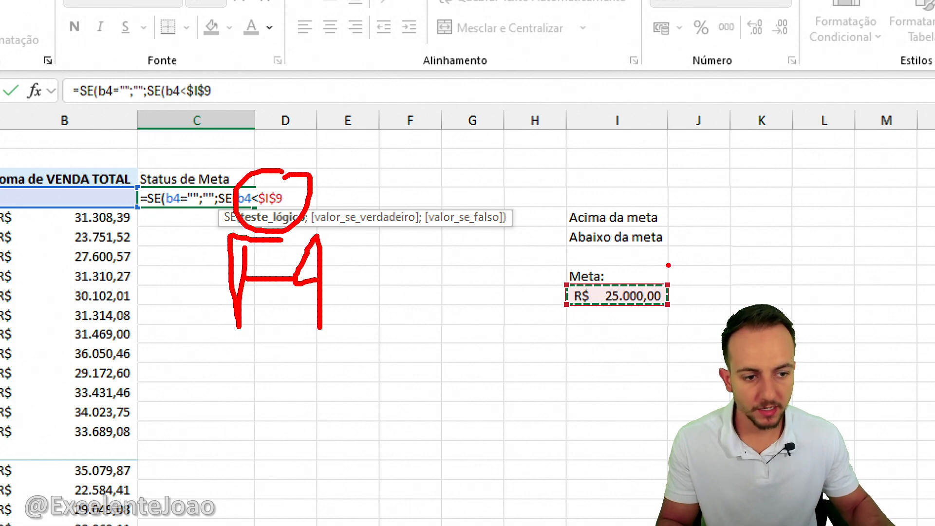
{"action": "left_click_drag", "start_coordinate": [669, 265], "coordinate": [667, 268]}
{"action": "mouse_move", "coordinate": [563, 407]}
{"action": "left_mouse_down"}
{"action": "mouse_move", "coordinate": [608, 317]}
{"action": "mouse_move", "coordinate": [608, 474]}
{"action": "mouse_move", "coordinate": [631, 219]}
{"action": "mouse_move", "coordinate": [635, 282]}
{"action": "mouse_move", "coordinate": [597, 271]}
{"action": "mouse_move", "coordinate": [575, 352]}
{"action": "mouse_move", "coordinate": [578, 276]}
{"action": "left_mouse_up"}
{"action": "key", "text": "Escape"}
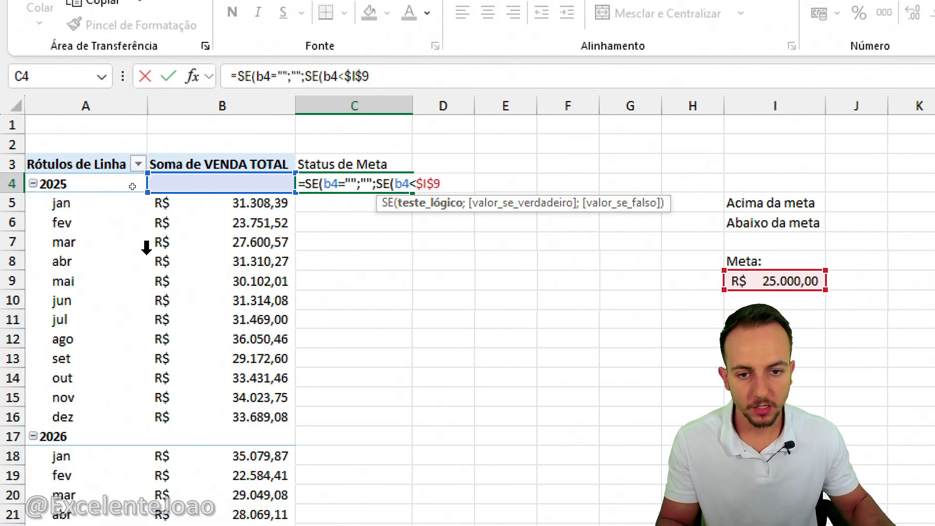
{"action": "left_click_drag", "start_coordinate": [448, 164], "coordinate": [405, 159]}
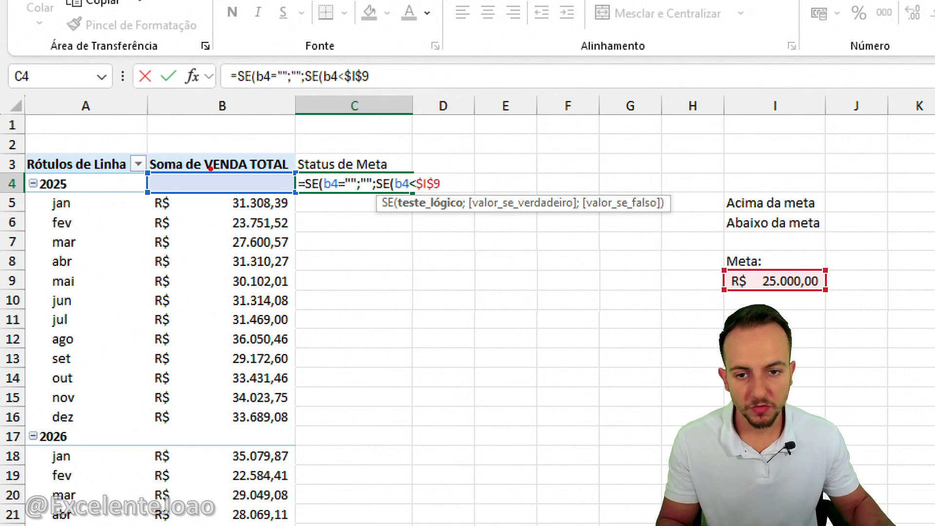
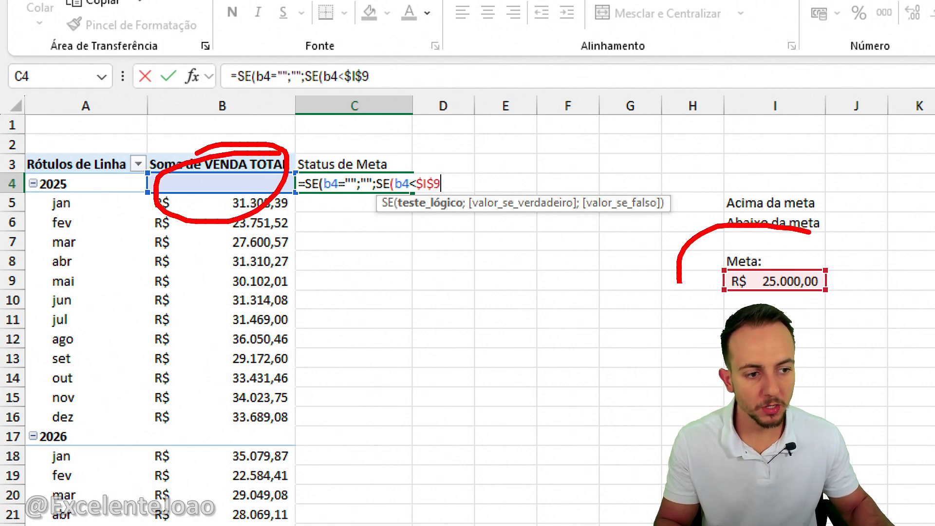
Complete the nested SE in C4 to return "Abaixo da meta" when true and "Acima da meta" when false.
{"action": "type", "text": ";"}
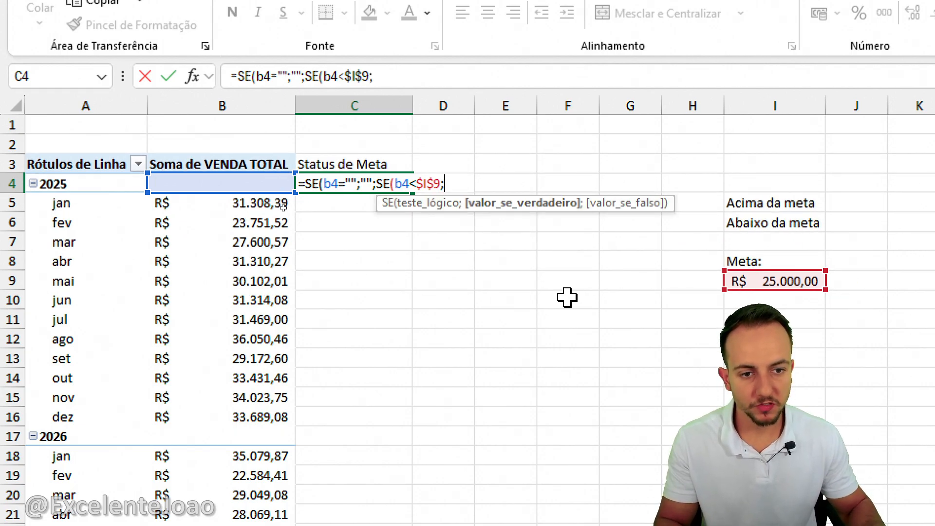
{"action": "type", "text": "\"Abai"}
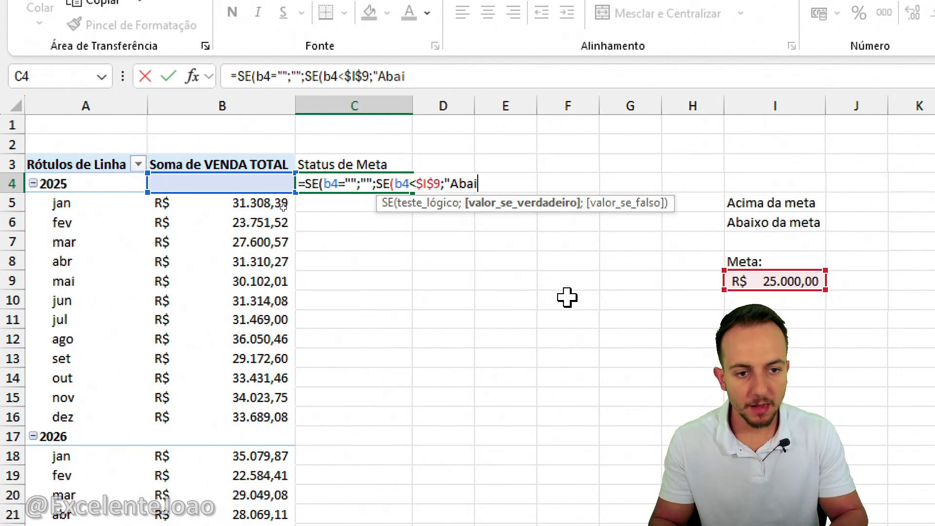
{"action": "type", "text": "xo da meta"}
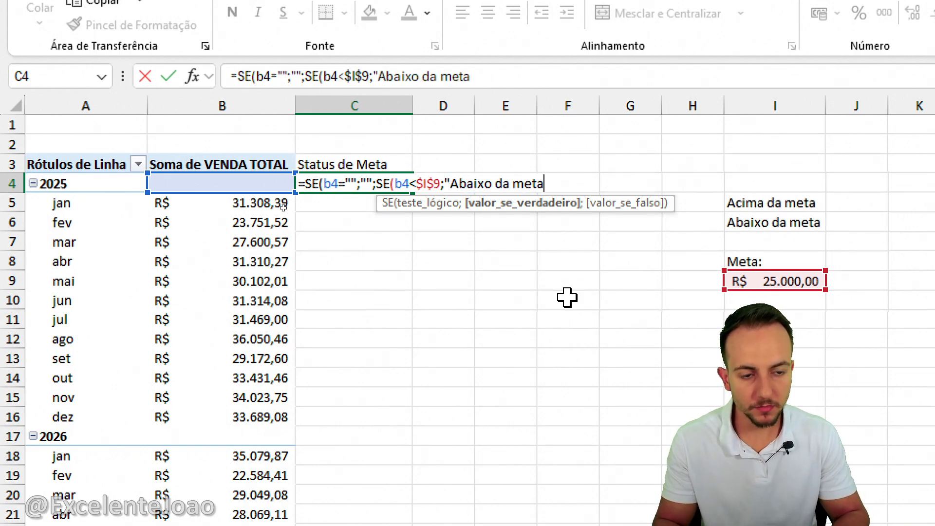
{"action": "type", "text": "\";"}
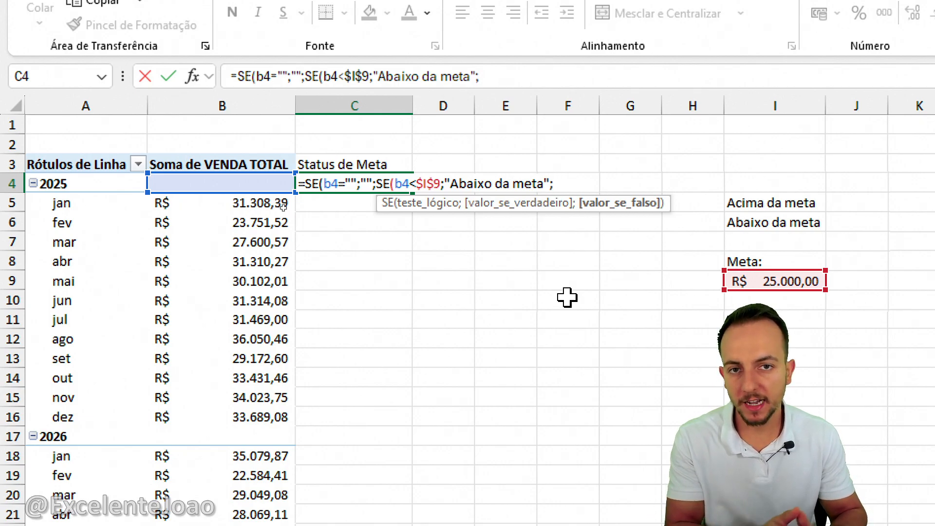
{"action": "type", "text": "\""}
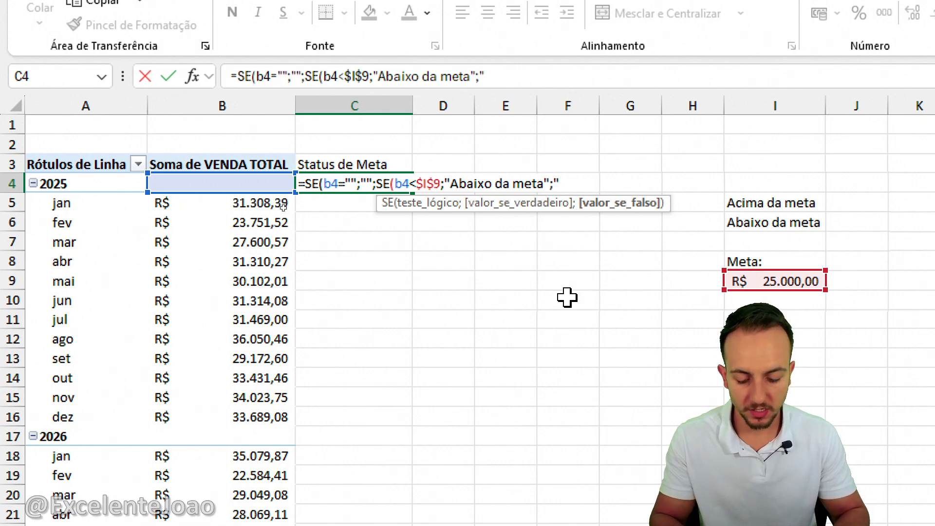
{"action": "type", "text": "Acima da"}
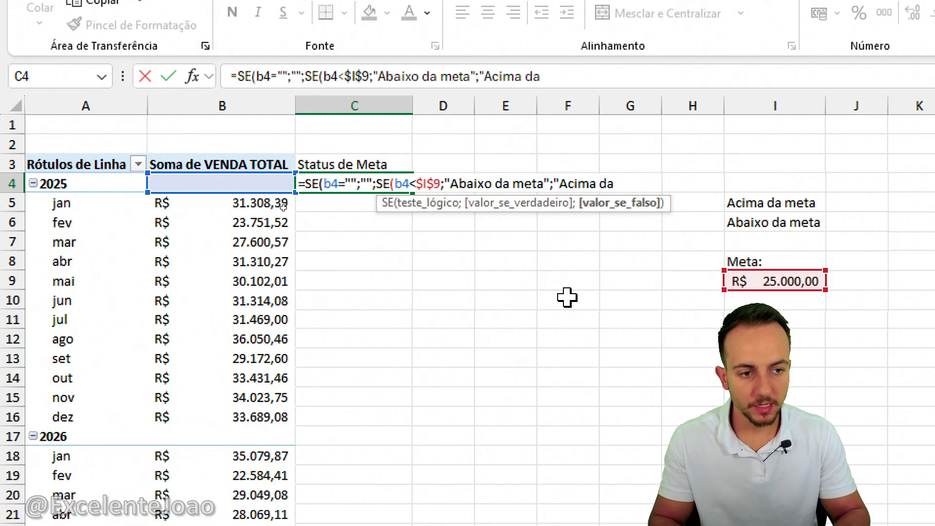
{"action": "type", "text": " meta"}
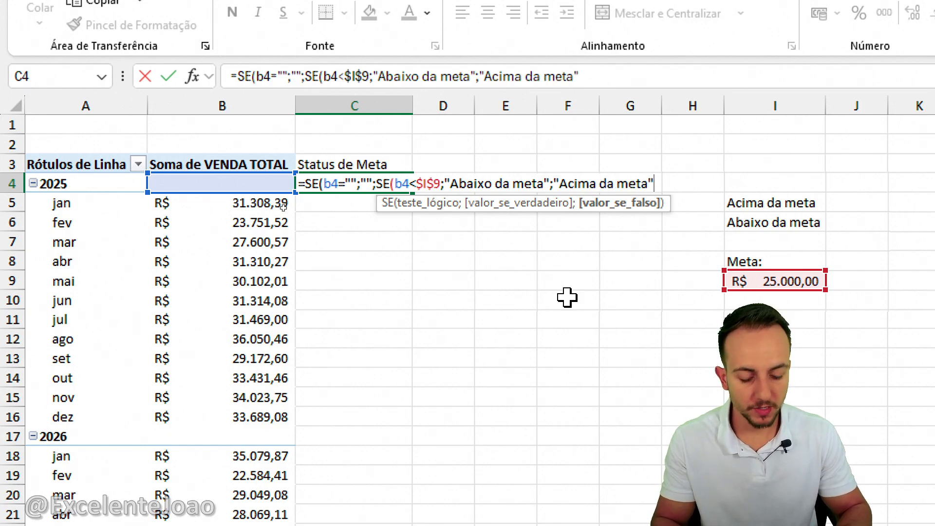
{"action": "type", "text": "\"))"}
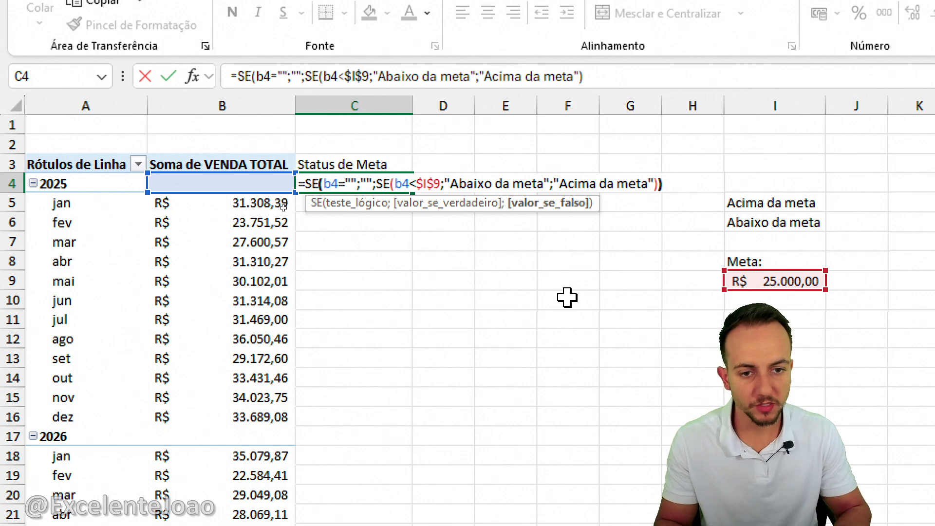
{"action": "key", "text": "Return"}
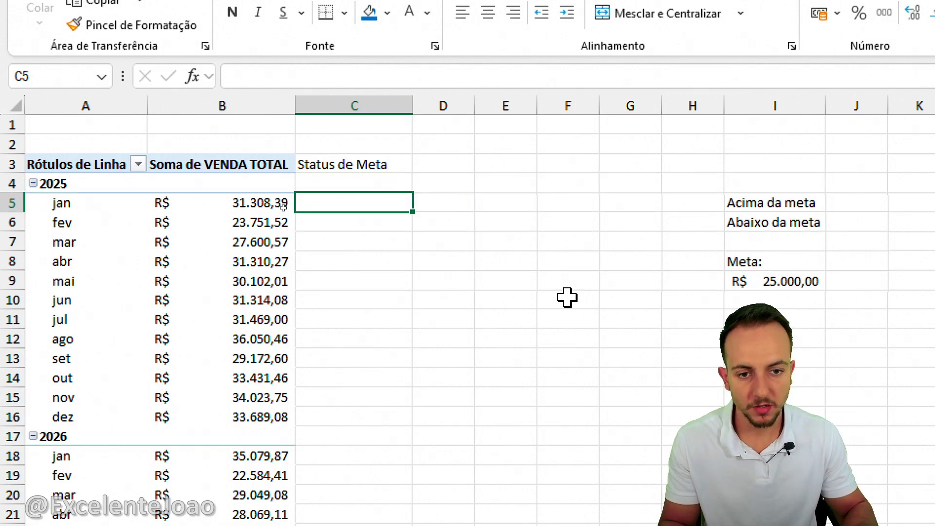
Copy the status formula from C4 down column C to the last month row, C29.
{"action": "left_click", "coordinate": [378, 178]}
{"action": "left_click_drag", "start_coordinate": [413, 193], "coordinate": [390, 456]}
{"action": "scroll", "coordinate": [390, 456], "scroll_direction": "down", "scroll_amount": 1}
{"action": "left_click", "coordinate": [388, 376]}
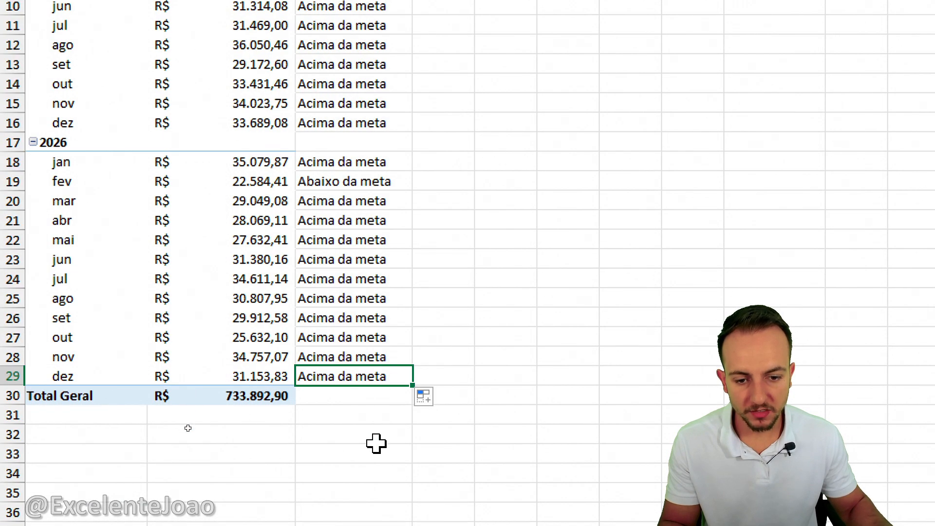
{"action": "left_click_drag", "start_coordinate": [365, 440], "coordinate": [362, 415]}
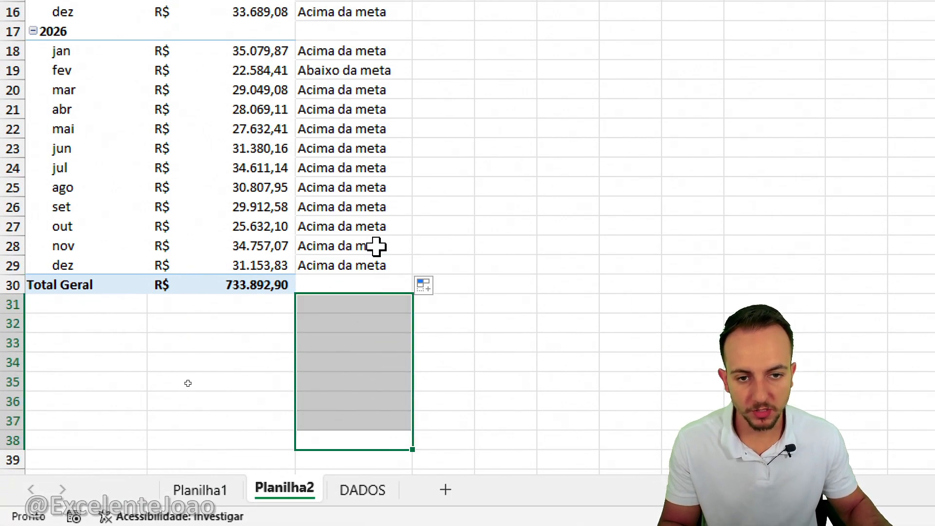
{"action": "left_click", "coordinate": [375, 357]}
{"action": "left_click", "coordinate": [364, 54]}
{"action": "left_click", "coordinate": [370, 229]}
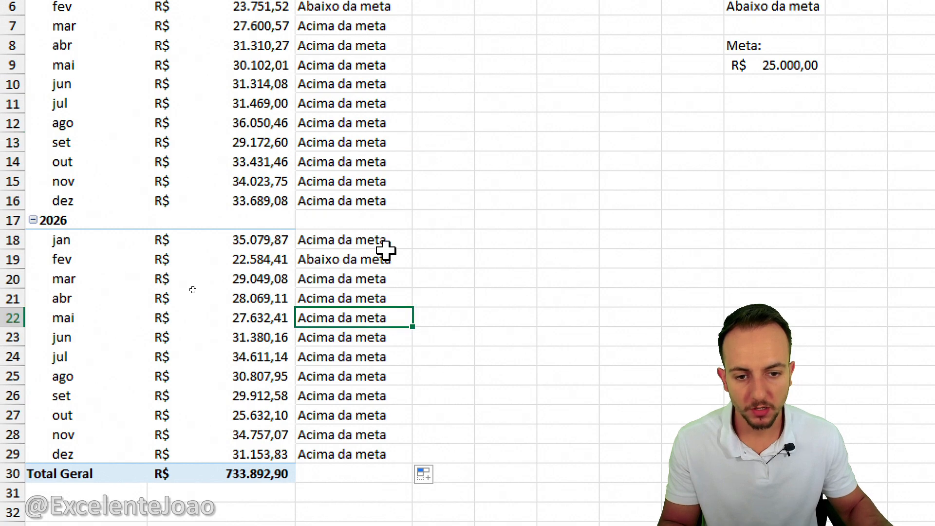
{"action": "left_click", "coordinate": [385, 151]}
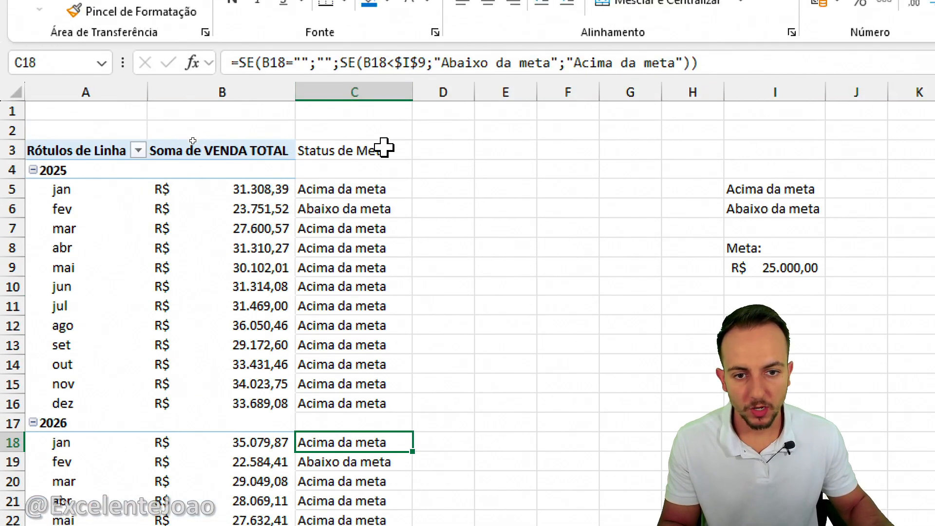
Format the Status de Meta heading in C3 with a blue fill, white font and bold text.
{"action": "left_click", "coordinate": [372, 146]}
{"action": "left_click", "coordinate": [369, 64]}
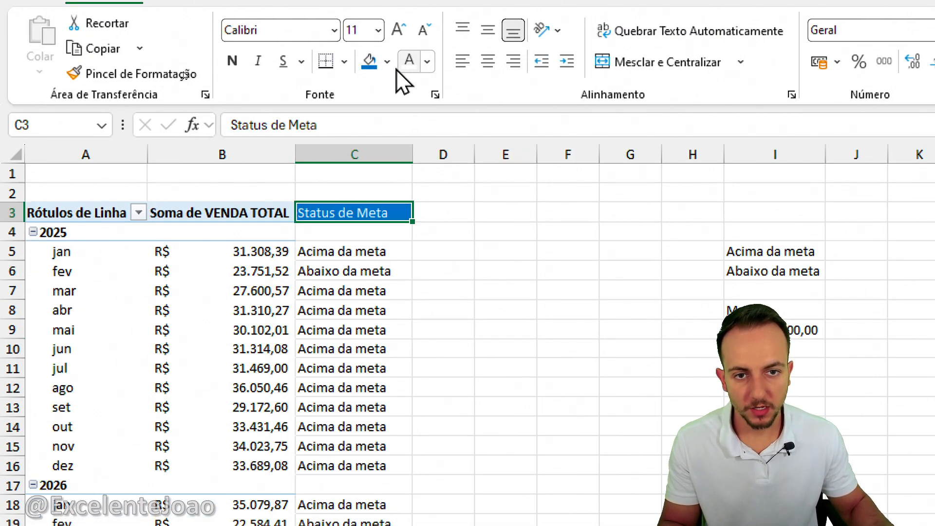
{"action": "left_click", "coordinate": [232, 65]}
{"action": "left_click", "coordinate": [516, 275]}
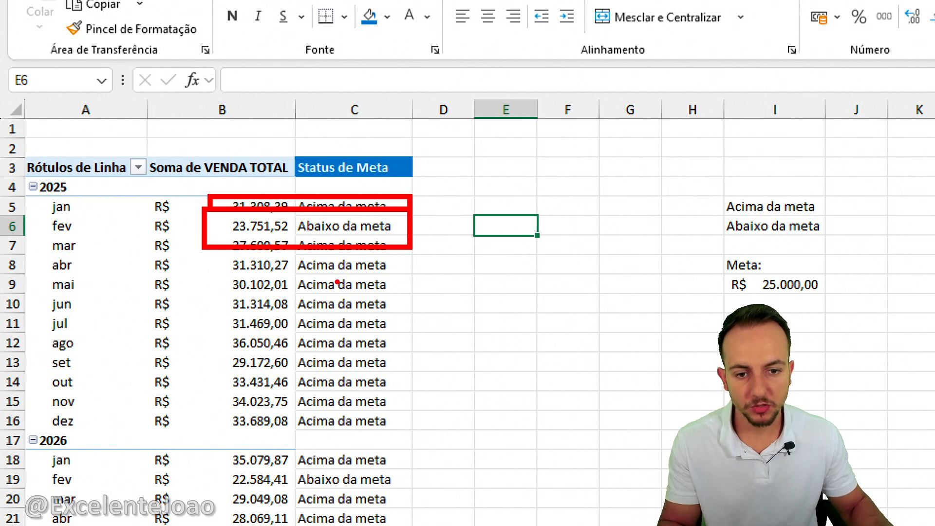
Set the Meta target in I9 to 30000.
{"action": "left_click", "coordinate": [617, 285]}
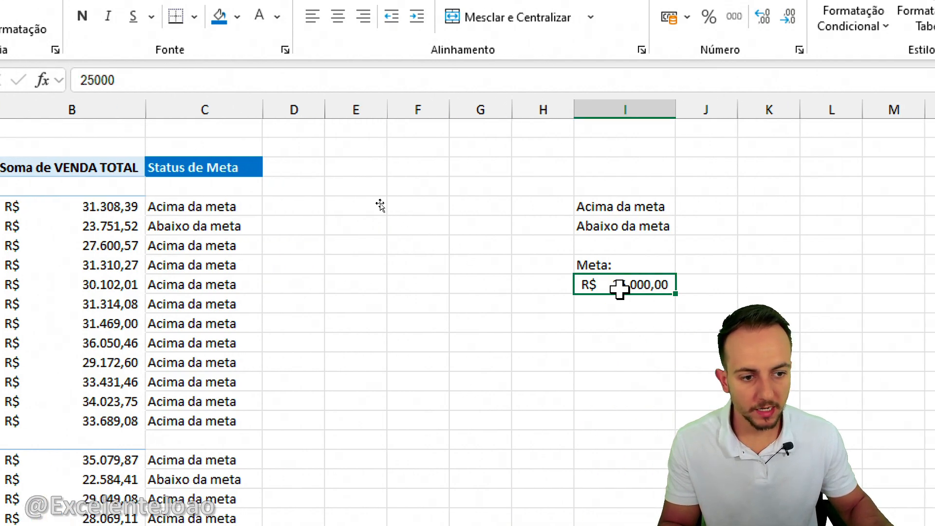
{"action": "type", "text": "3"}
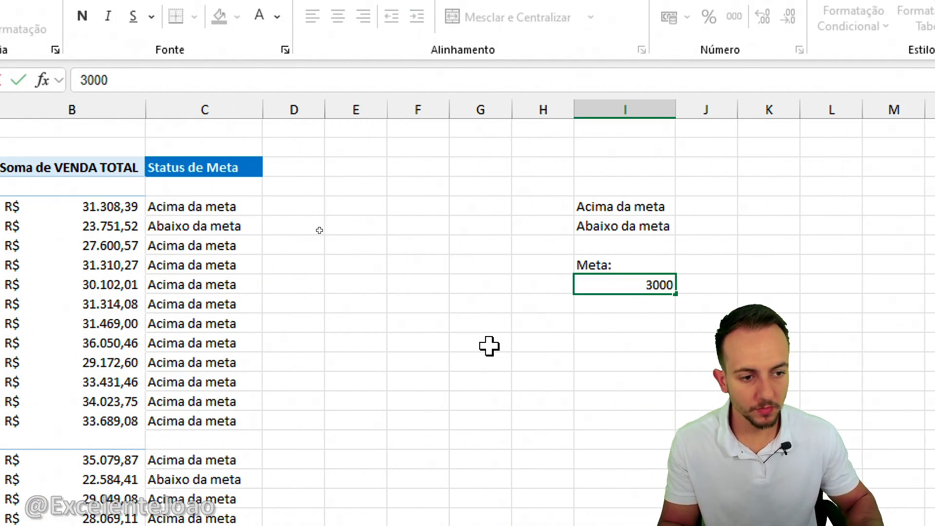
{"action": "key", "text": "ctrl+Return"}
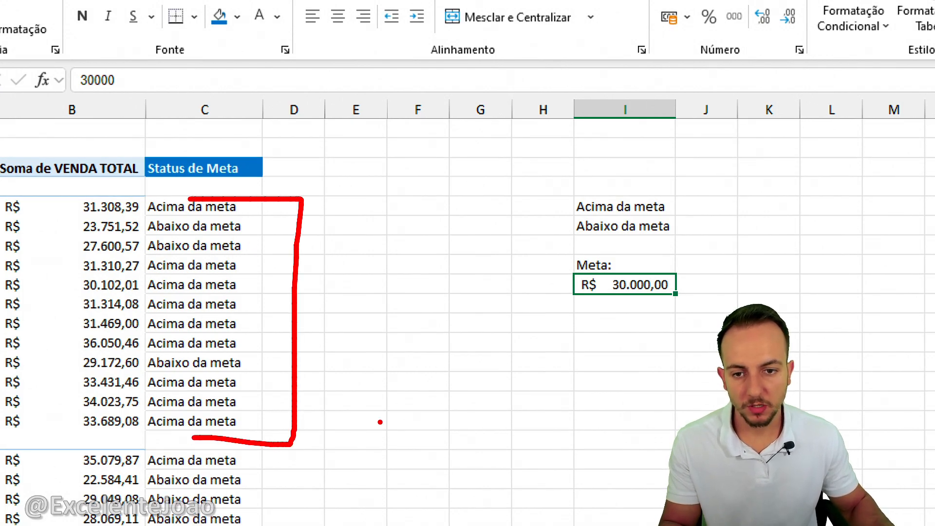
{"action": "left_click_drag", "start_coordinate": [209, 185], "coordinate": [210, 230]}
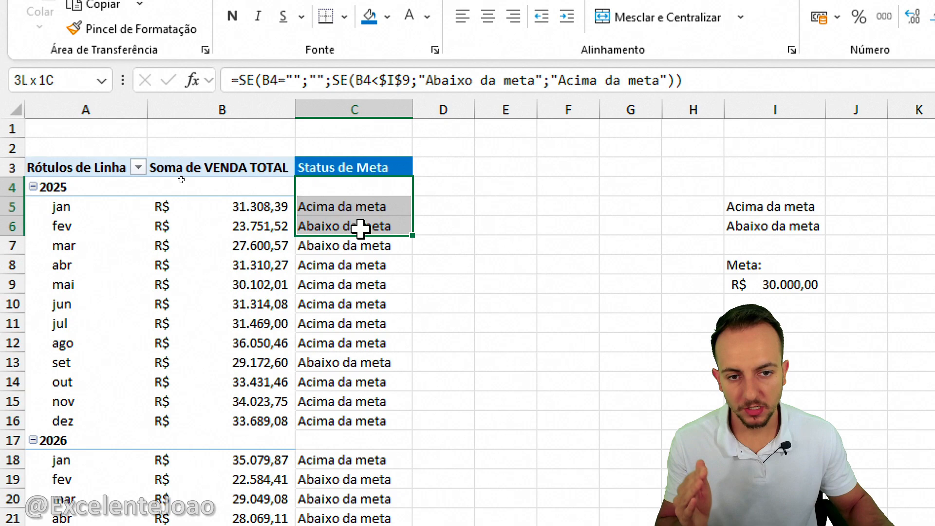
Highlight status cells from C4 down that equal "abaixo da meta" with light red fill and dark red text using conditional formatting.
{"action": "left_click_drag", "start_coordinate": [360, 229], "coordinate": [377, 464]}
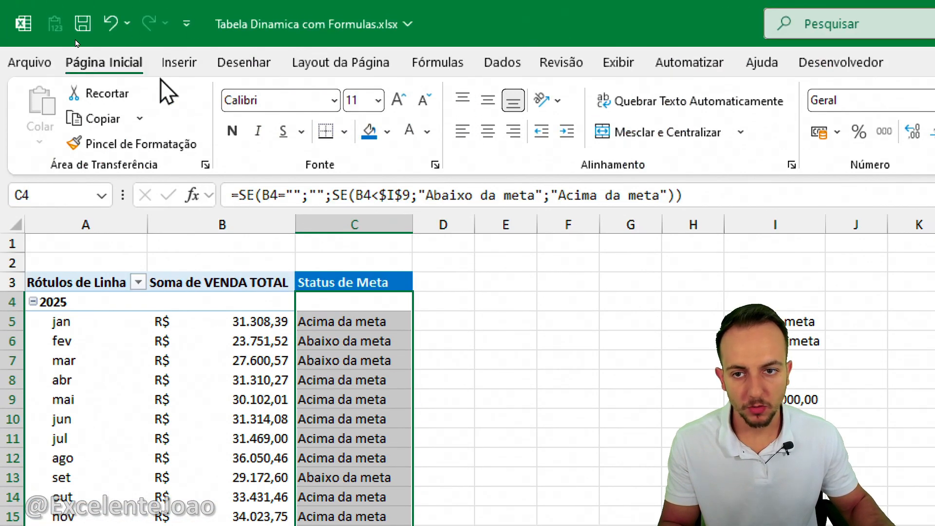
{"action": "left_click", "coordinate": [536, 141]}
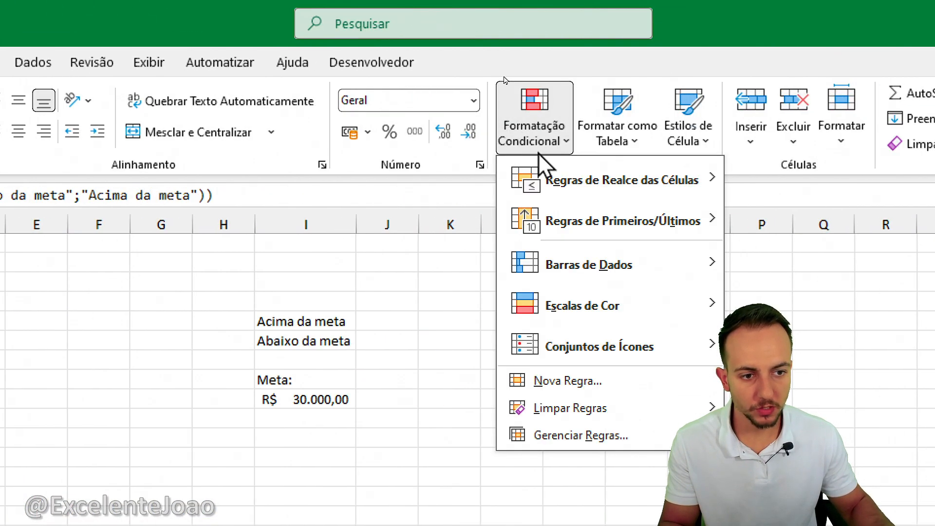
{"action": "mouse_move", "coordinate": [660, 189]}
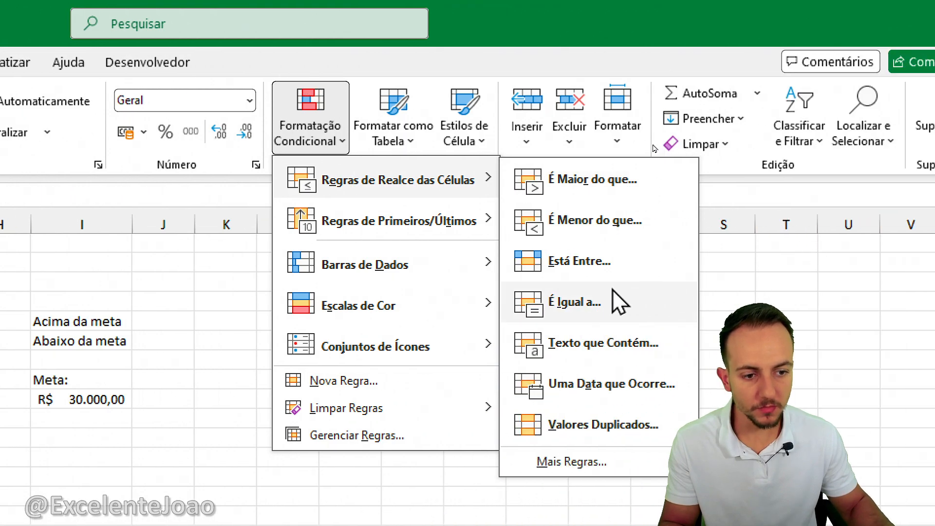
{"action": "left_click", "coordinate": [730, 309]}
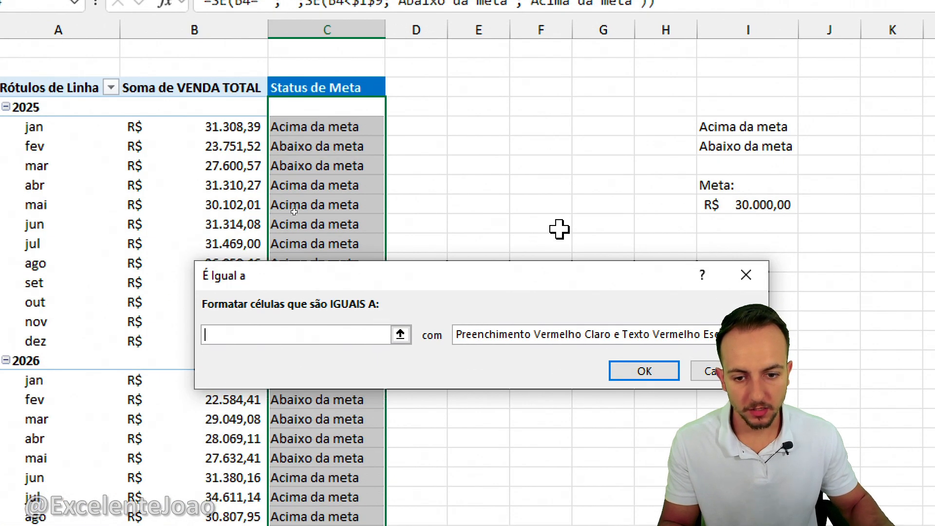
{"action": "type", "text": "baixo da em"}
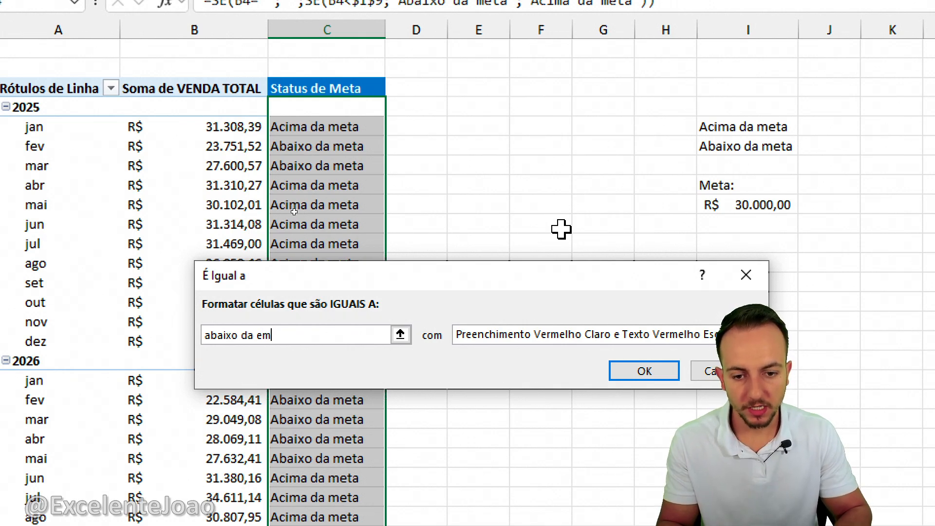
{"action": "type", "text": "baixo da meta"}
{"action": "key", "text": "Return"}
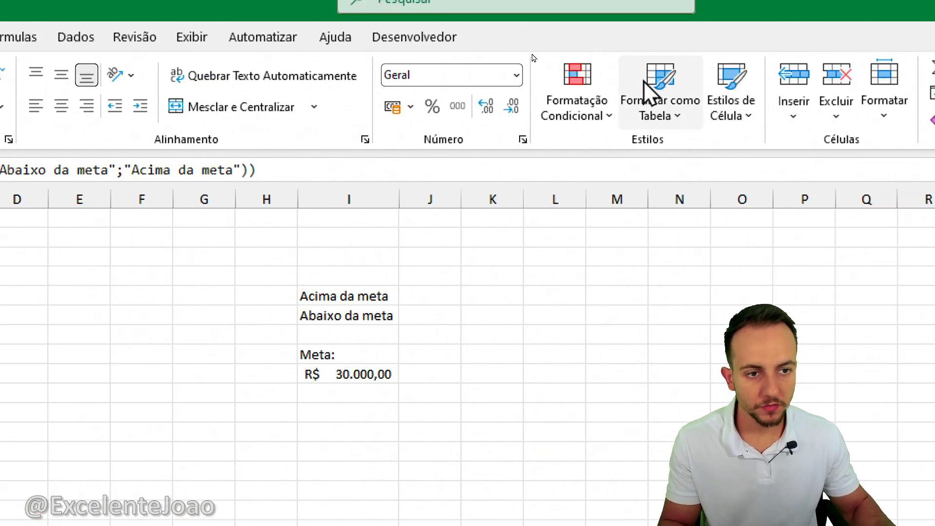
Add an equal-to conditional formatting rule for "acima da meta" with green fill and dark green text to the same cells.
{"action": "left_click", "coordinate": [578, 108]}
{"action": "mouse_move", "coordinate": [651, 167]}
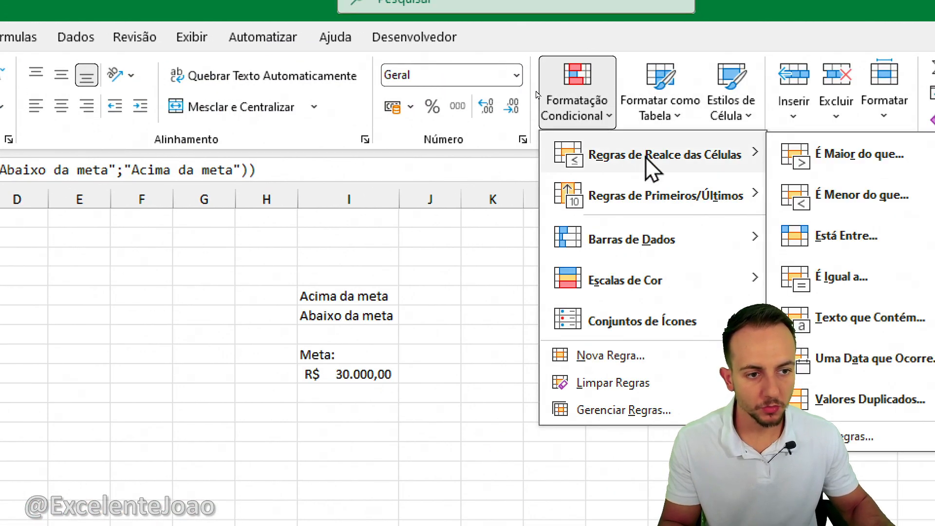
{"action": "left_click", "coordinate": [845, 283]}
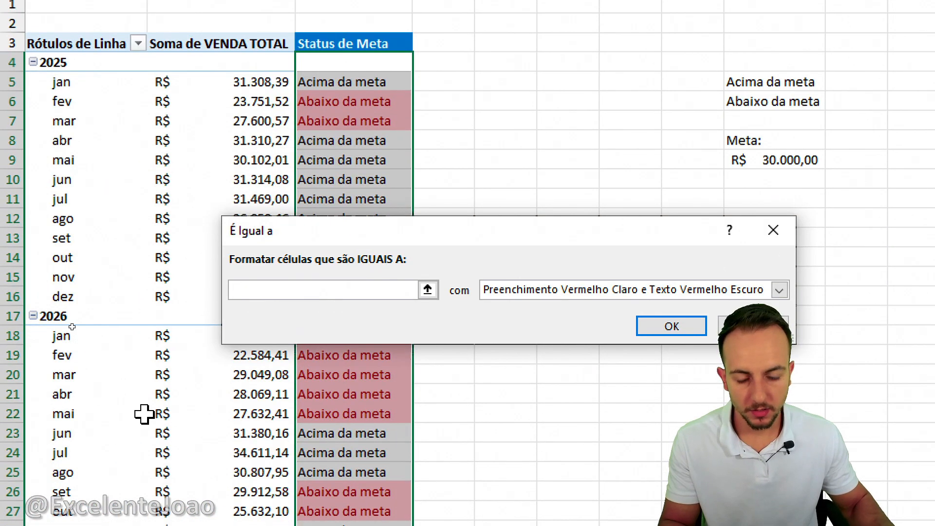
{"action": "type", "text": "acima da meta"}
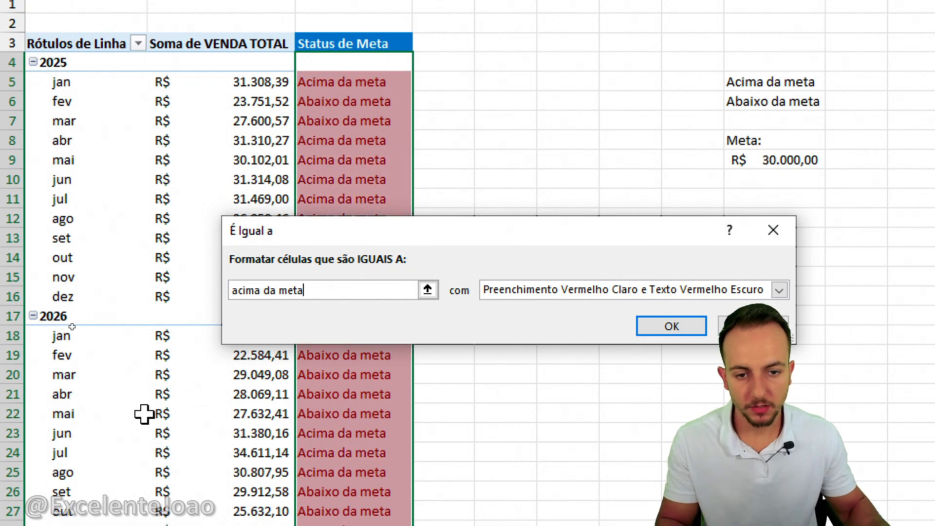
{"action": "left_click", "coordinate": [618, 291]}
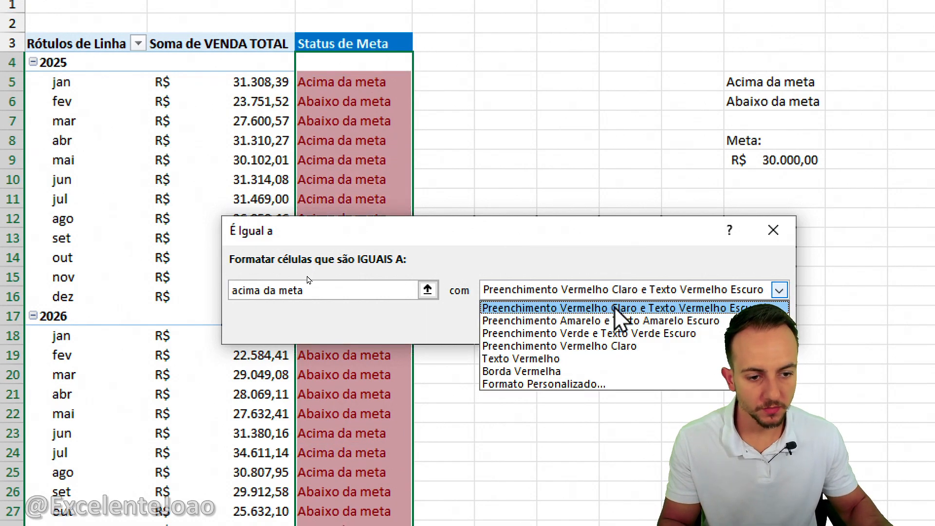
{"action": "left_click", "coordinate": [622, 333]}
{"action": "left_click", "coordinate": [653, 326]}
Test the status colors by changing the Meta target in I9 to 25000.
{"action": "left_click", "coordinate": [775, 160]}
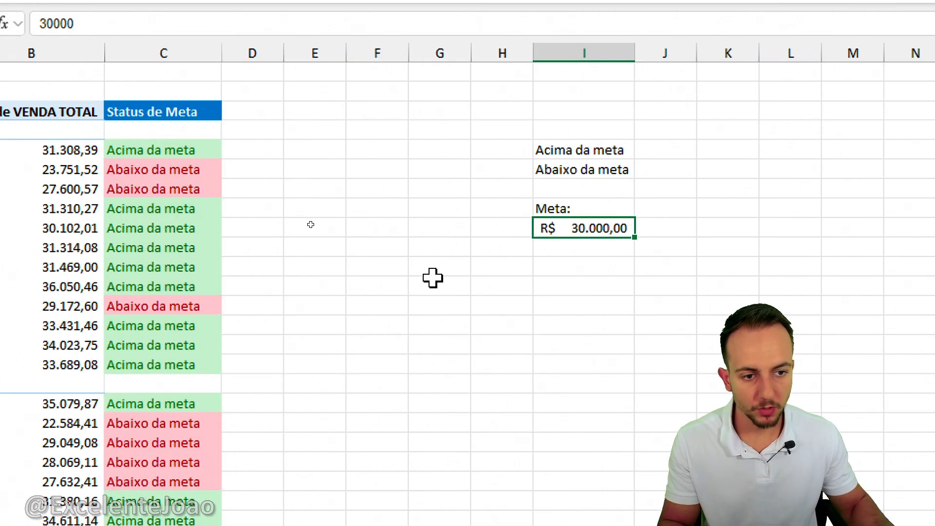
{"action": "type", "text": "25."}
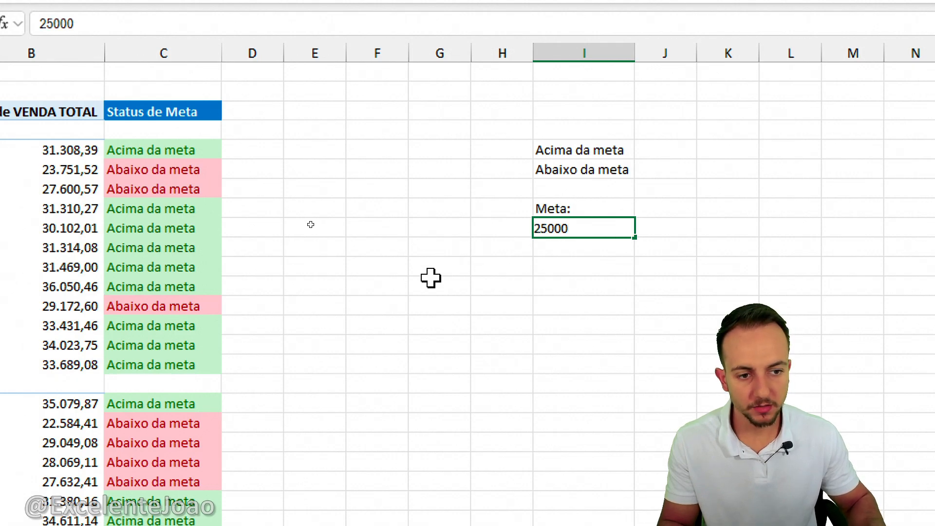
{"action": "type", "text": "000"}
{"action": "key", "text": "Return"}
{"action": "left_click", "coordinate": [431, 278]}
{"action": "left_click_drag", "start_coordinate": [523, 239], "coordinate": [256, 173]}
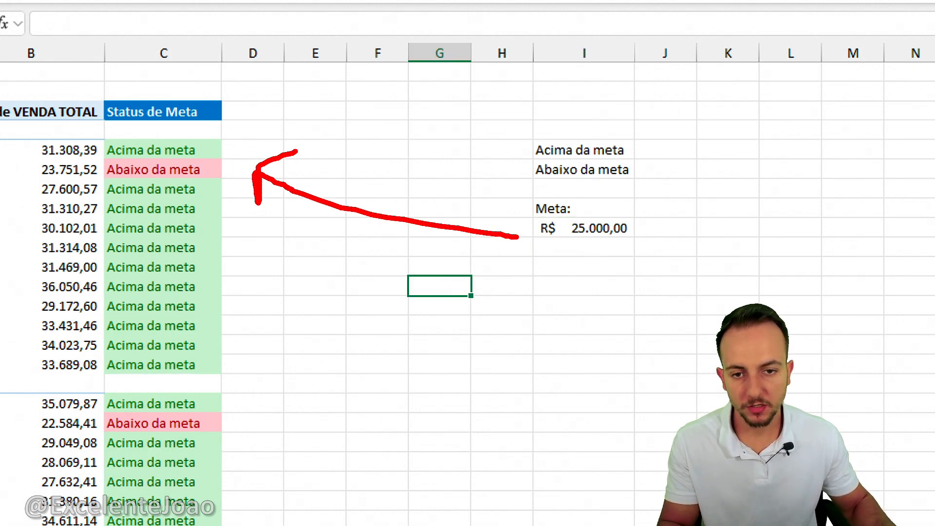
Return the Meta target in I9 to 30000.
{"action": "left_click", "coordinate": [598, 227]}
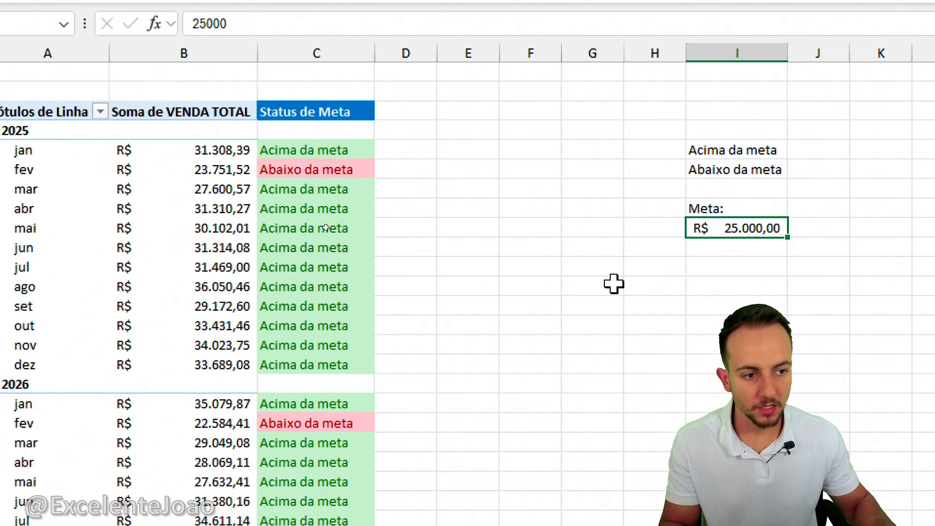
{"action": "type", "text": "30000"}
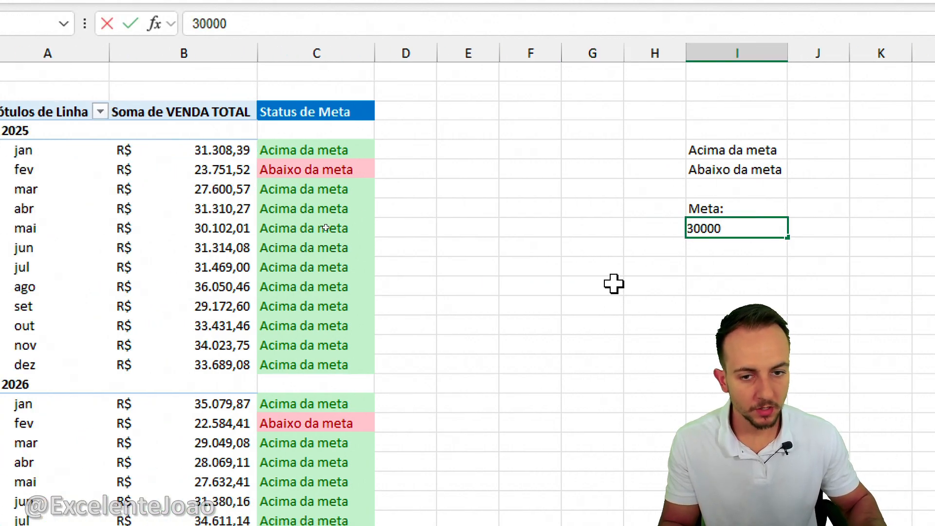
{"action": "key", "text": "Return"}
{"action": "left_click", "coordinate": [613, 284]}
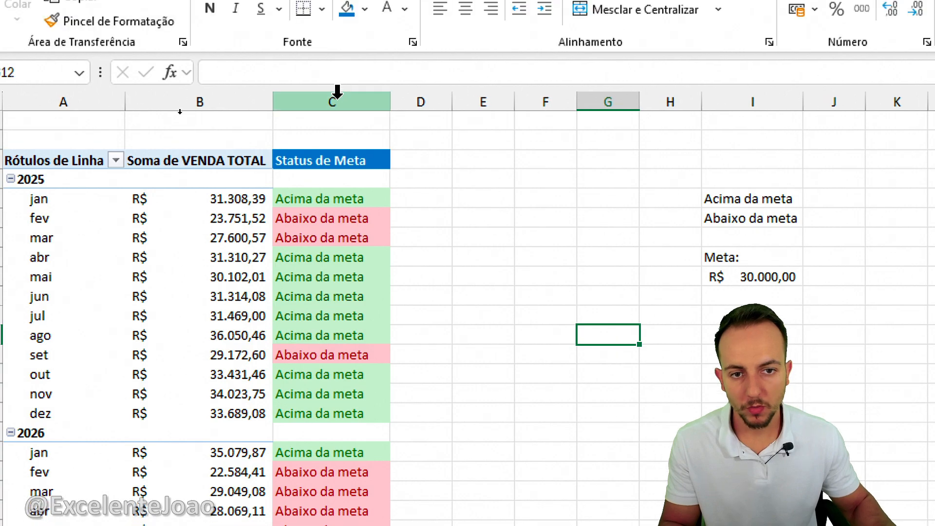
Review the Status de Meta column beside the pivot table and inspect its nested SE formulas in C6 and C7.
{"action": "left_click", "coordinate": [337, 91]}
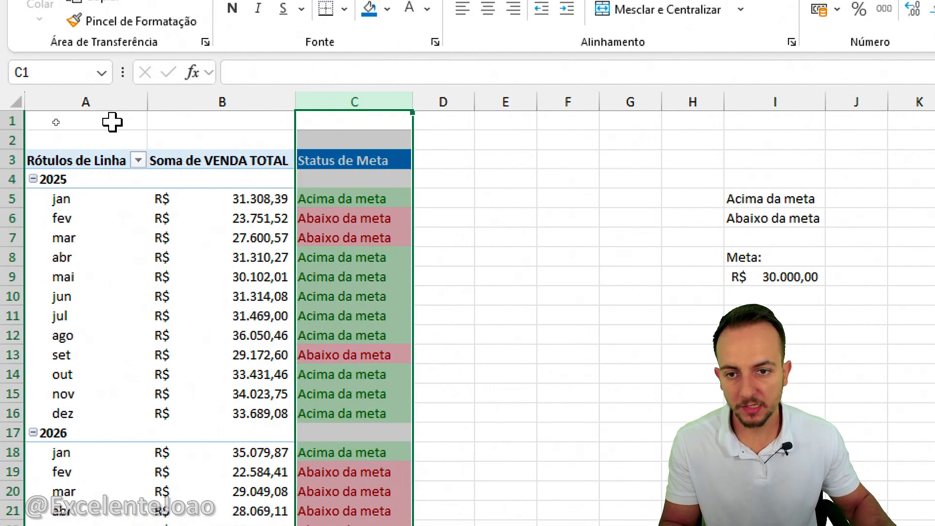
{"action": "left_click", "coordinate": [92, 121]}
{"action": "double_click", "coordinate": [326, 219]}
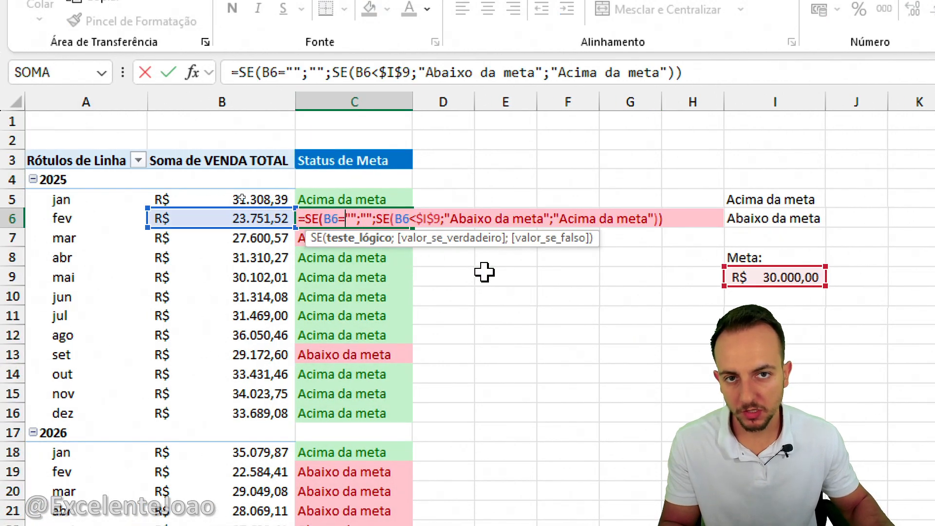
{"action": "key", "text": "Escape"}
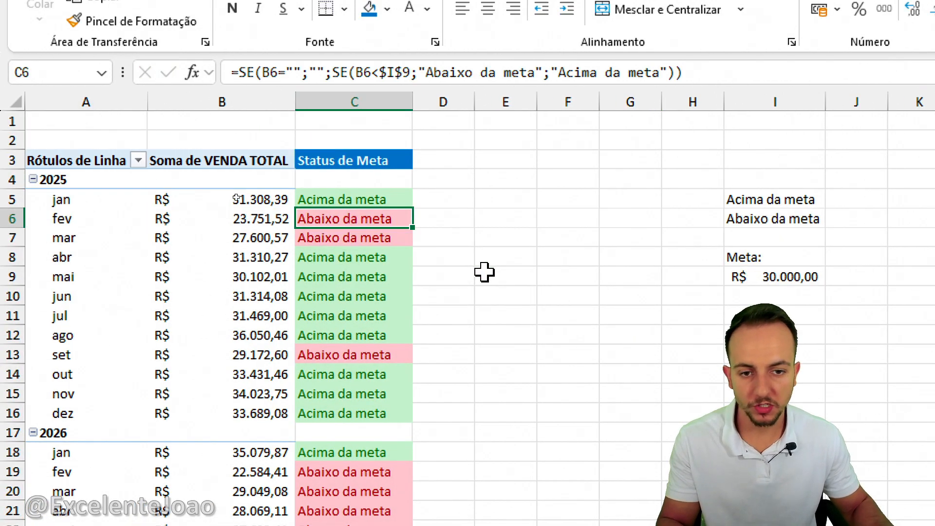
{"action": "left_click", "coordinate": [356, 98]}
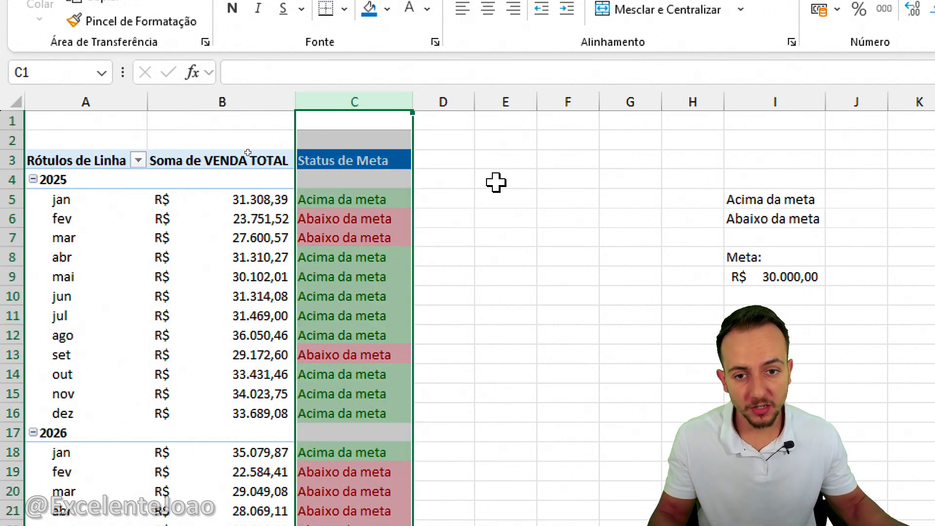
{"action": "left_click", "coordinate": [251, 96]}
{"action": "left_click", "coordinate": [97, 125]}
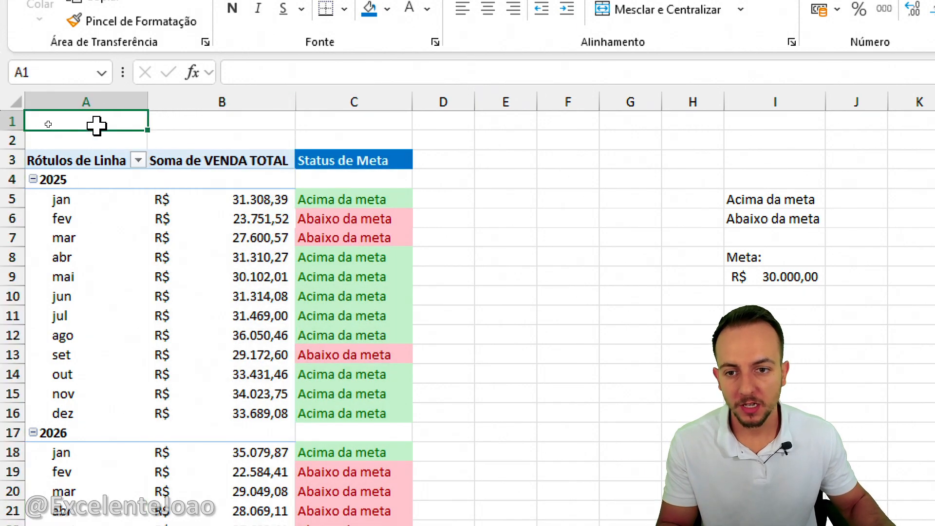
{"action": "left_click_drag", "start_coordinate": [85, 94], "coordinate": [217, 98]}
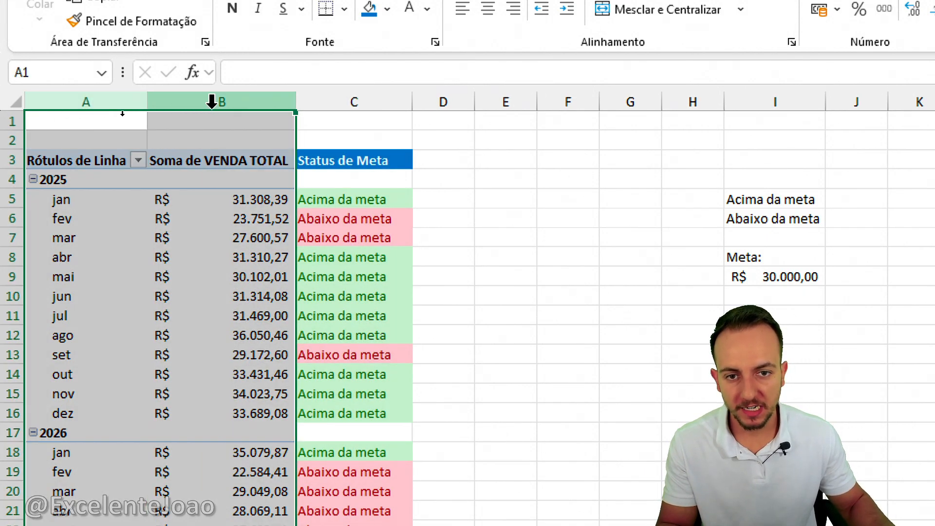
{"action": "left_click", "coordinate": [359, 98]}
{"action": "left_click", "coordinate": [359, 235]}
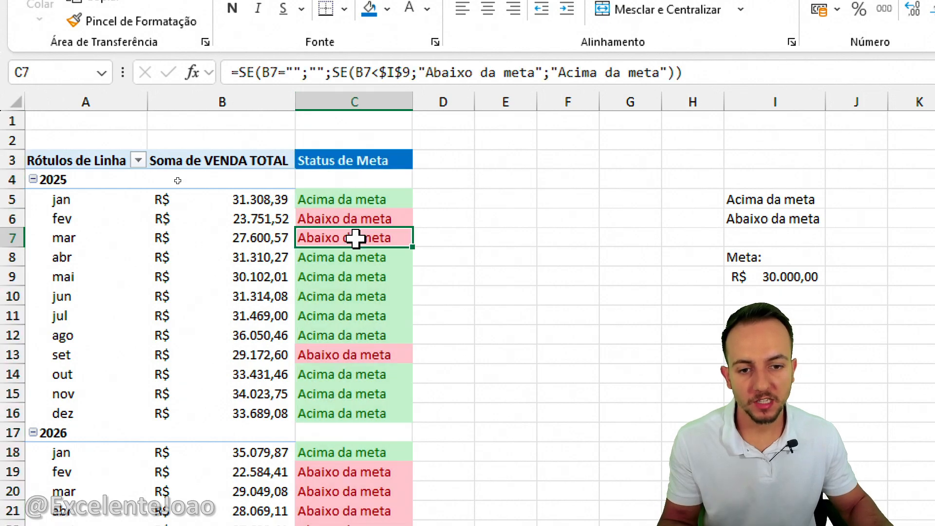
{"action": "double_click", "coordinate": [375, 238]}
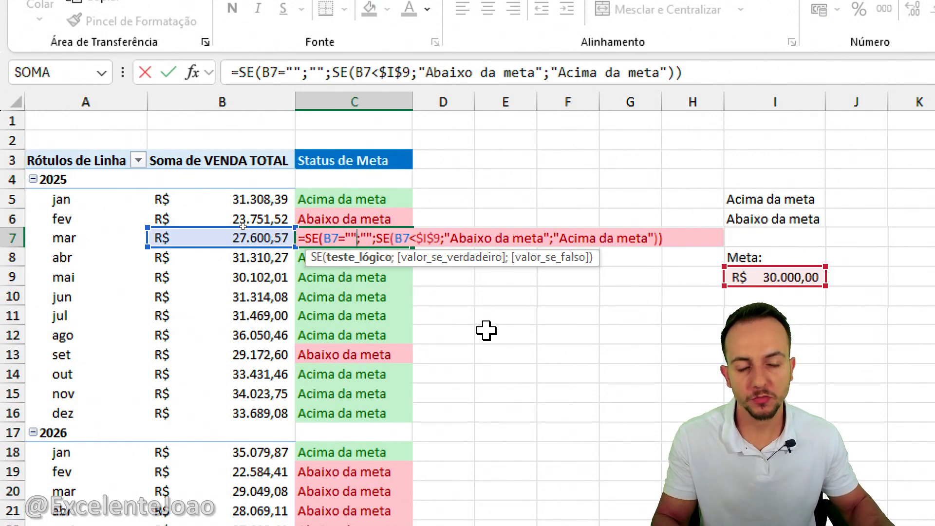
{"action": "key", "text": "Escape"}
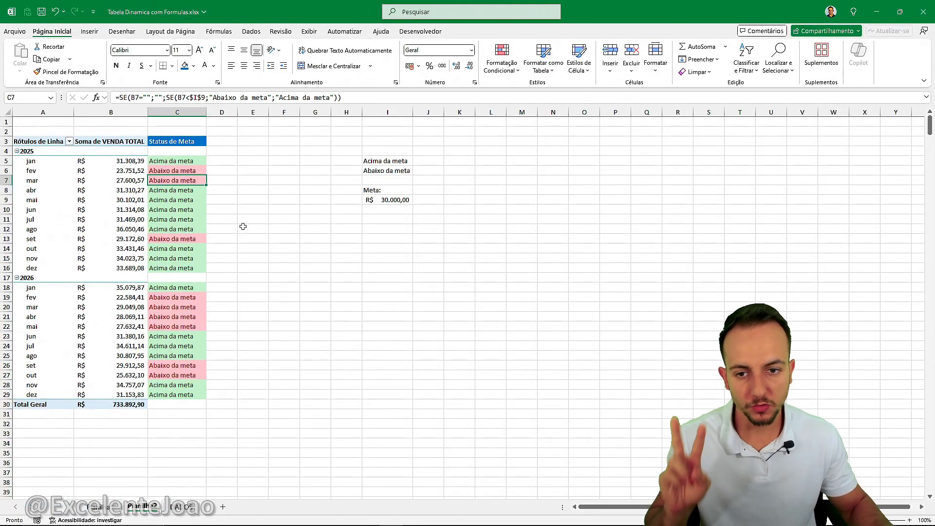
Compare the calculated-field and side-formula margin columns on the first pivot sheet, and the pivot and status columns on Planilha2.
{"action": "key", "text": "ctrl+Page_Down"}
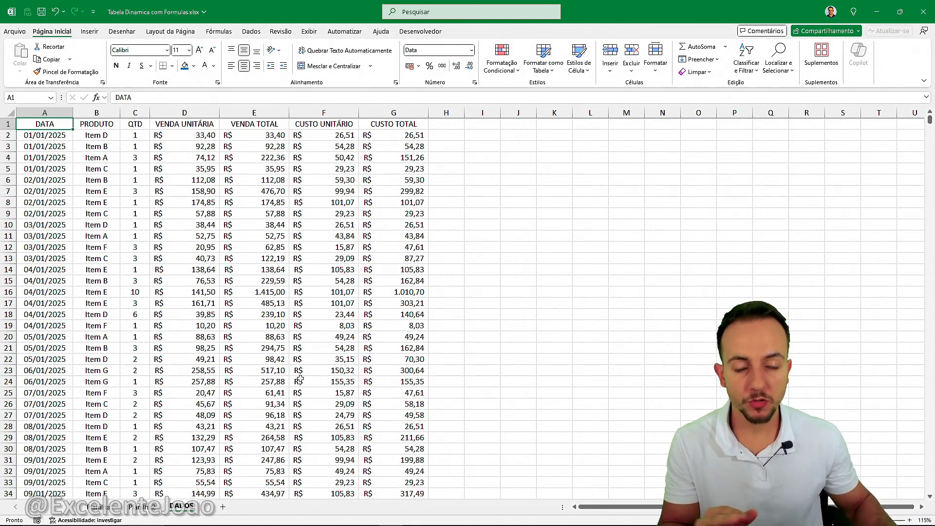
{"action": "left_click", "coordinate": [110, 497]}
{"action": "left_click", "coordinate": [264, 111]}
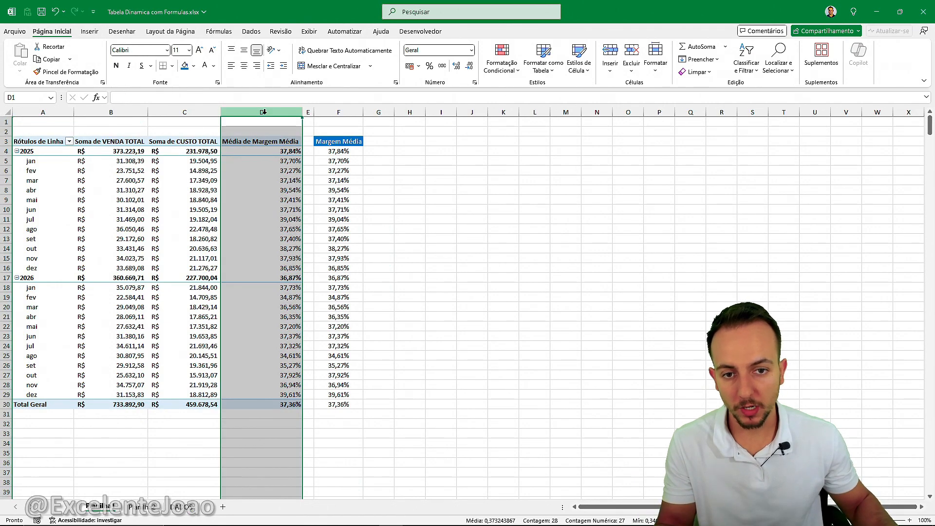
{"action": "left_click", "coordinate": [333, 111]}
{"action": "left_click", "coordinate": [299, 111]}
{"action": "left_click", "coordinate": [332, 111]}
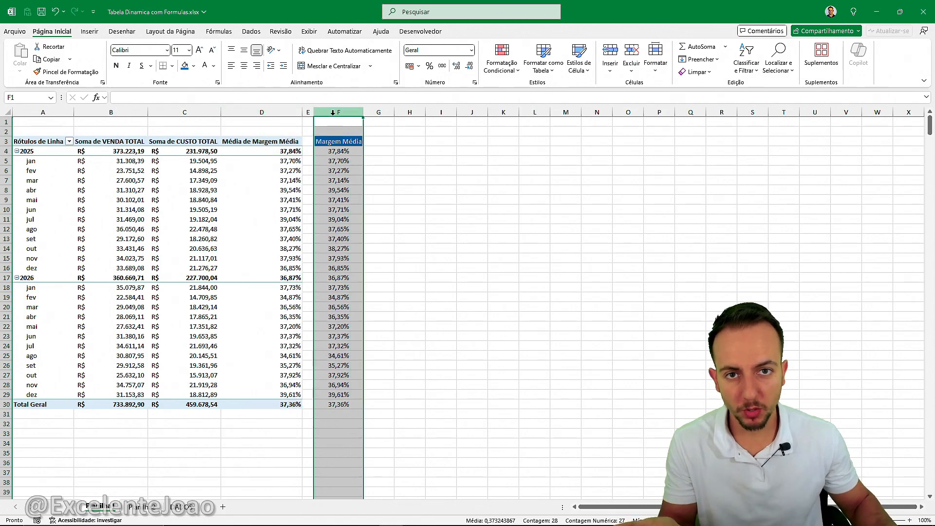
{"action": "left_click", "coordinate": [51, 122]}
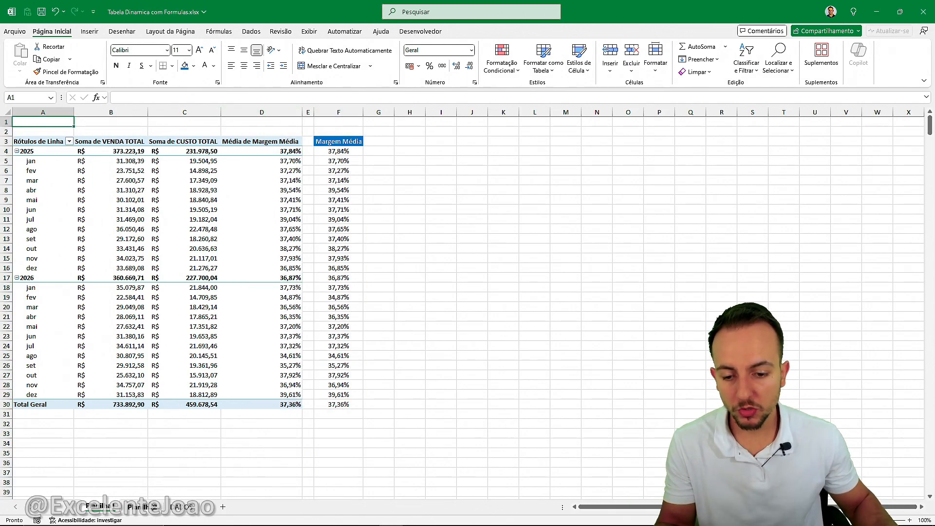
{"action": "key", "text": "ctrl+Page_Down"}
{"action": "left_click_drag", "start_coordinate": [63, 108], "coordinate": [111, 108]}
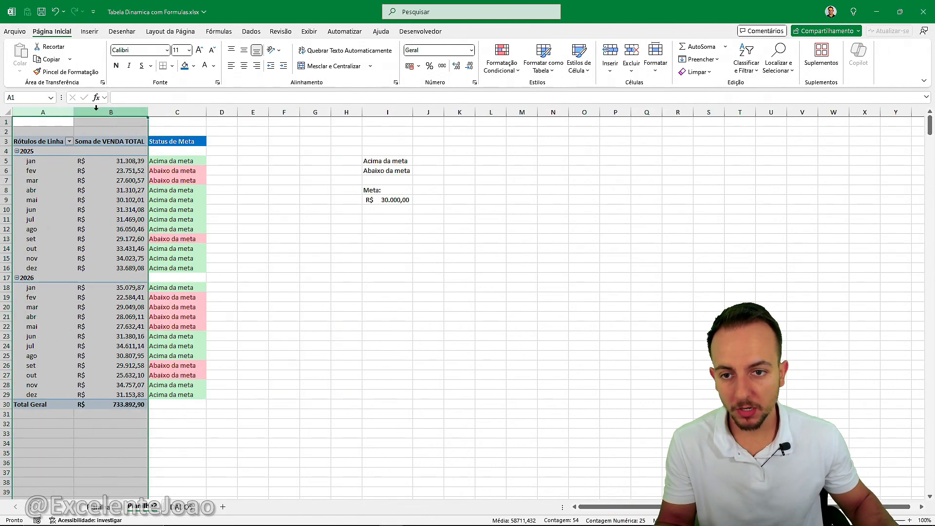
{"action": "left_click", "coordinate": [167, 105]}
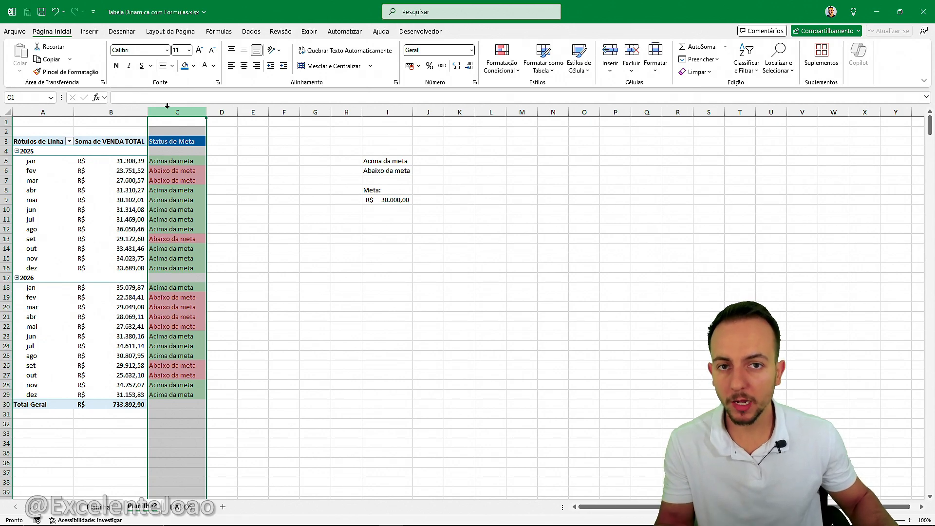
{"action": "left_click", "coordinate": [235, 170]}
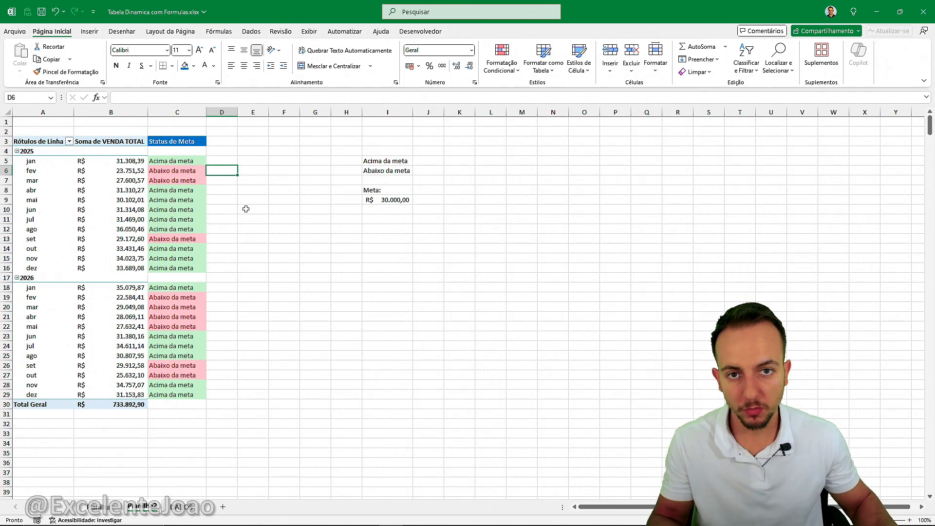
{"action": "left_click", "coordinate": [56, 124]}
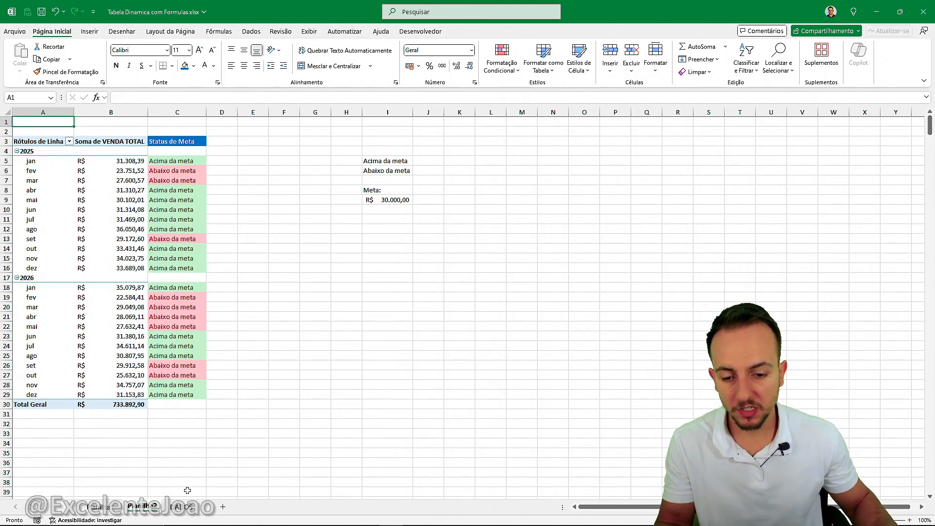
Insert a pivot table on a new worksheet from the range DADOS!$A$1:$G$2694.
{"action": "left_click", "coordinate": [181, 506]}
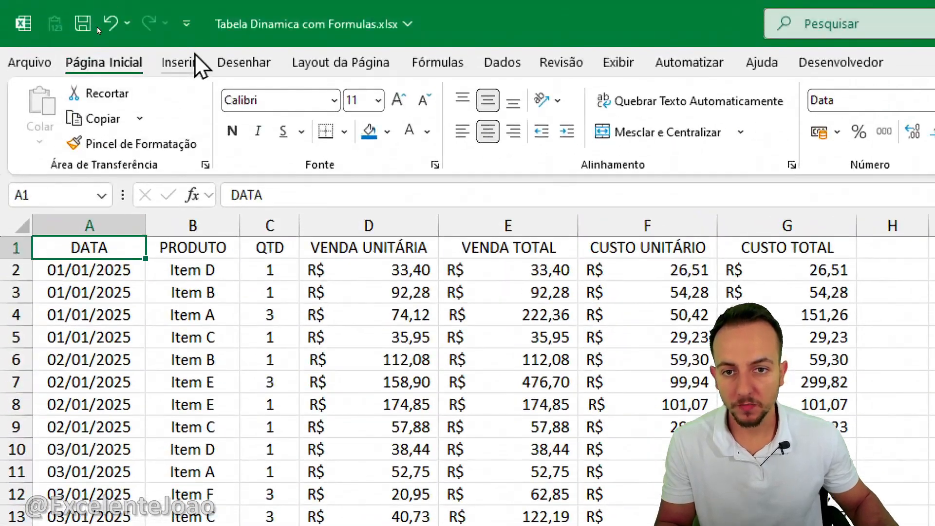
{"action": "left_click", "coordinate": [93, 31]}
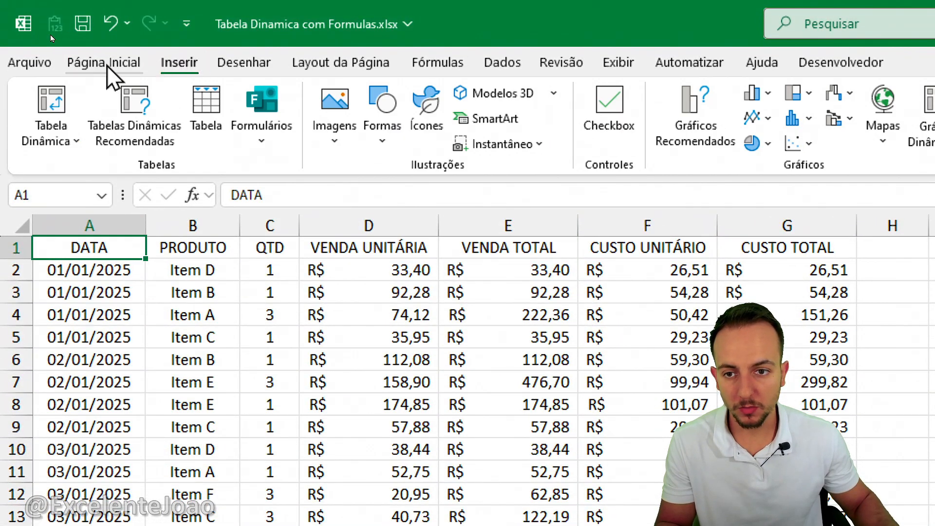
{"action": "left_click", "coordinate": [68, 97]}
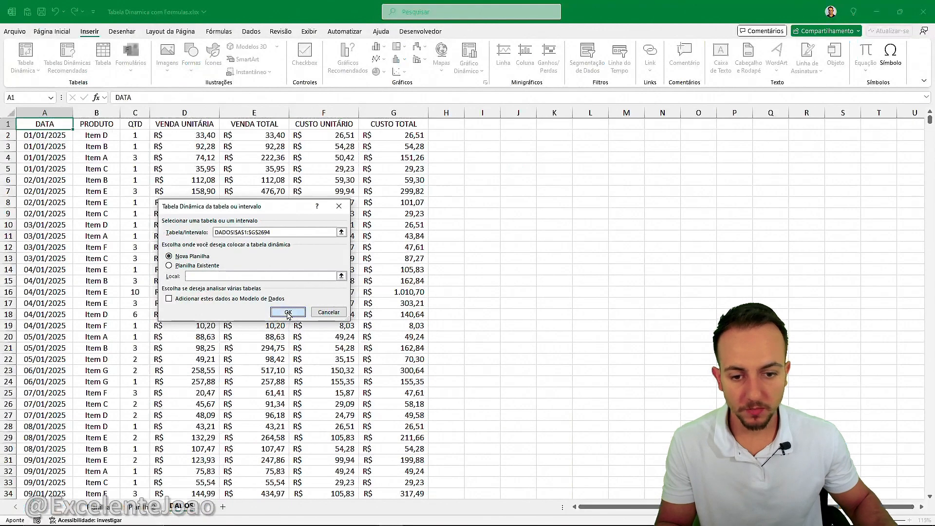
{"action": "left_click", "coordinate": [576, 374]}
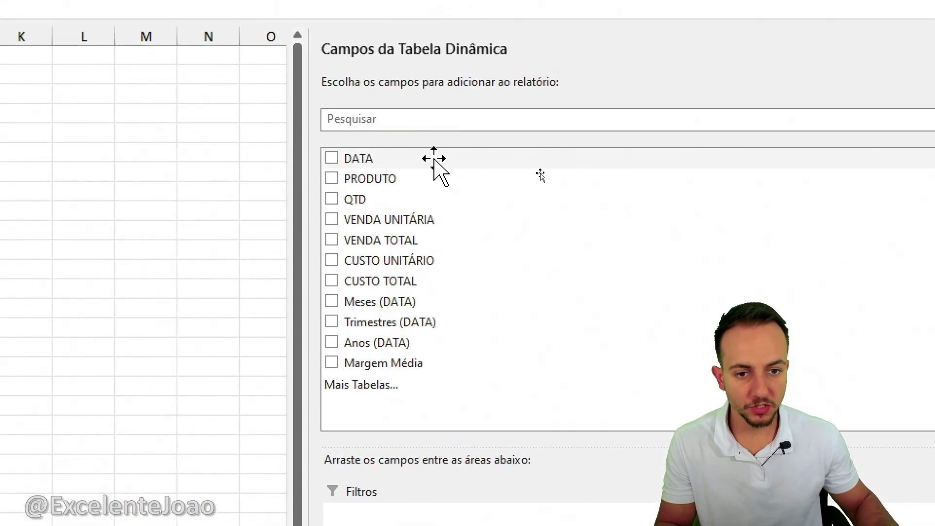
Group the pivot rows by the years and months of DATA only, with summed VENDA TOTAL and CUSTO TOTAL as values.
{"action": "left_click_drag", "start_coordinate": [358, 158], "coordinate": [428, 469]}
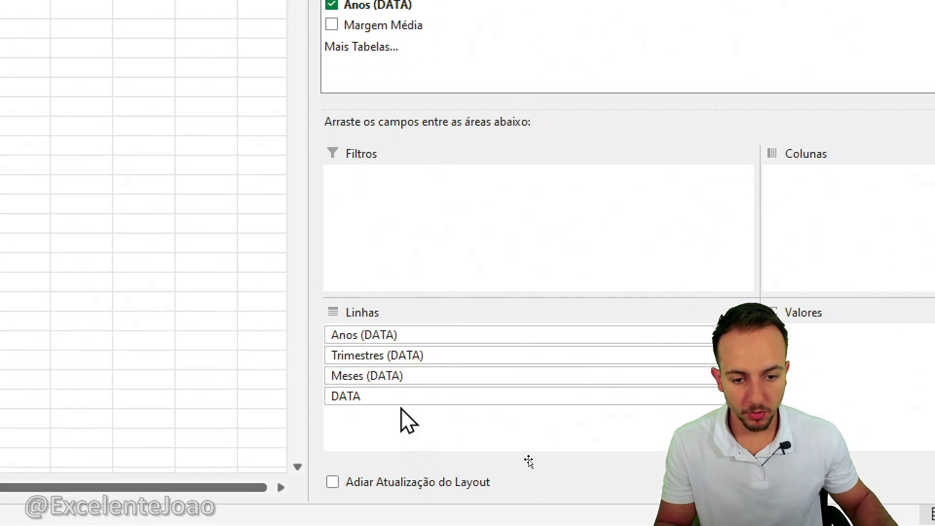
{"action": "left_click", "coordinate": [389, 356]}
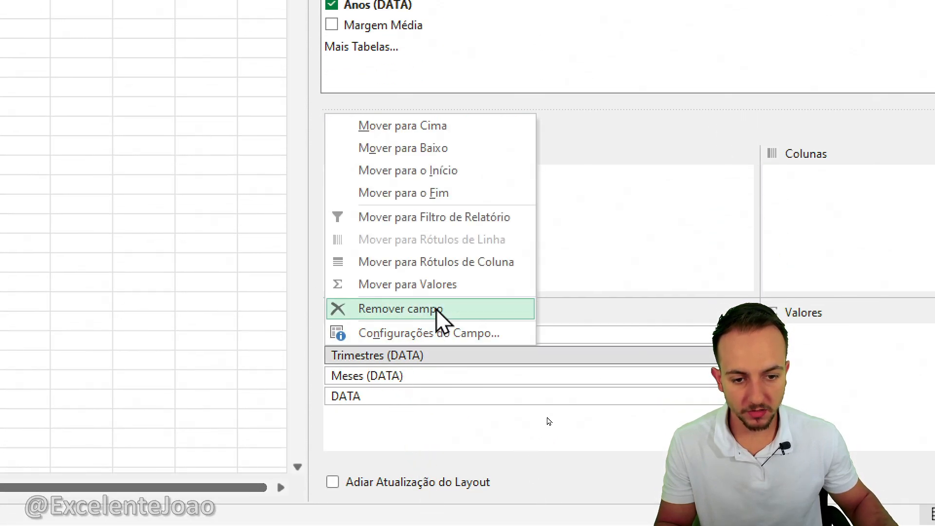
{"action": "left_click", "coordinate": [437, 311]}
{"action": "left_click", "coordinate": [380, 376]}
{"action": "left_click", "coordinate": [419, 327]}
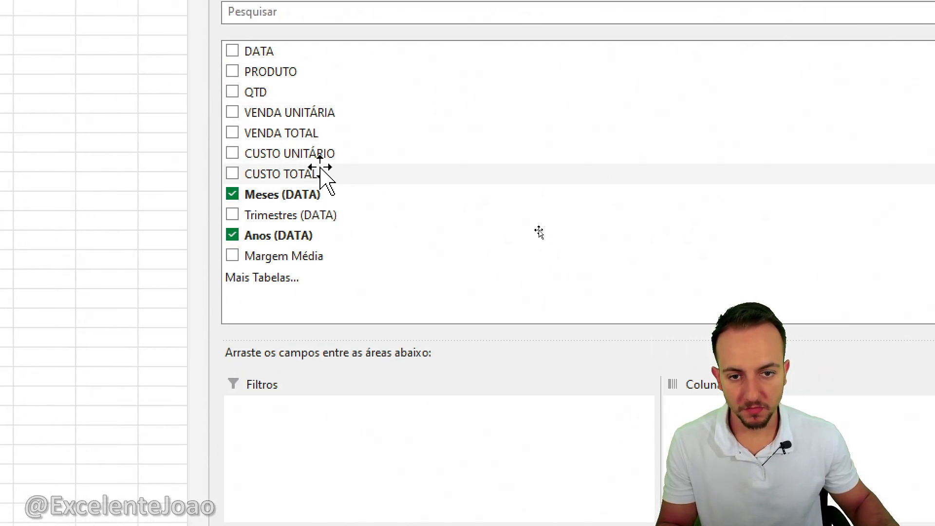
{"action": "left_click_drag", "start_coordinate": [308, 130], "coordinate": [755, 419]}
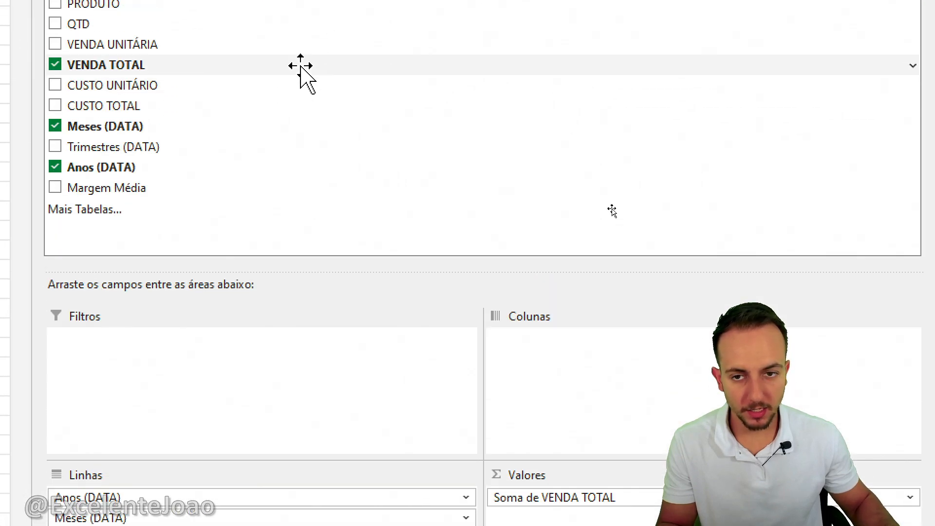
{"action": "left_click_drag", "start_coordinate": [128, 151], "coordinate": [641, 471]}
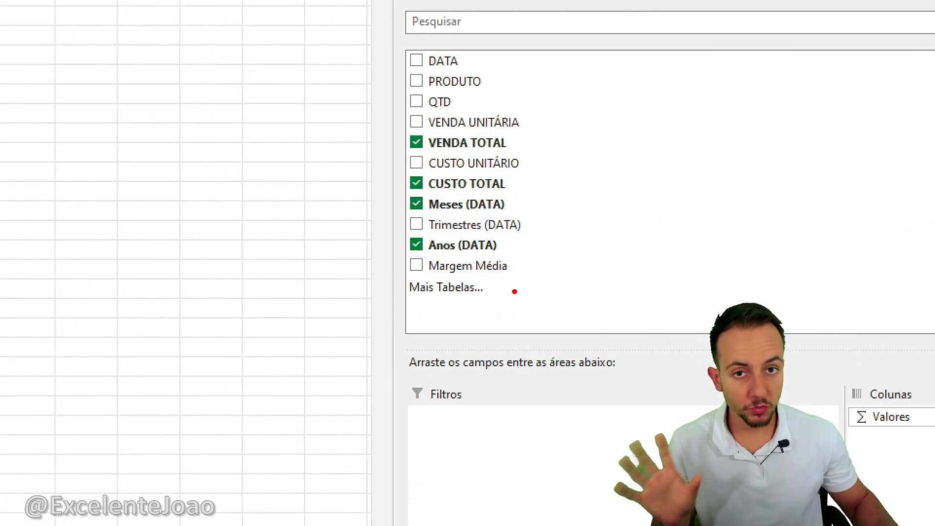
{"action": "mouse_move", "coordinate": [500, 257]}
{"action": "left_mouse_down"}
{"action": "mouse_move", "coordinate": [399, 248]}
{"action": "mouse_move", "coordinate": [552, 294]}
{"action": "mouse_move", "coordinate": [502, 253]}
{"action": "left_mouse_up"}
{"action": "left_click_drag", "start_coordinate": [566, 267], "coordinate": [625, 239]}
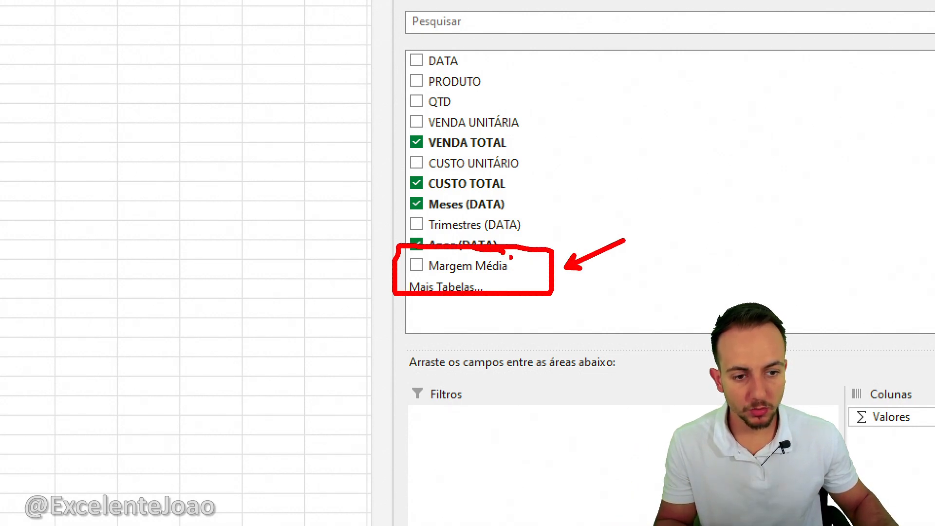
{"action": "left_click_drag", "start_coordinate": [462, 310], "coordinate": [547, 233]}
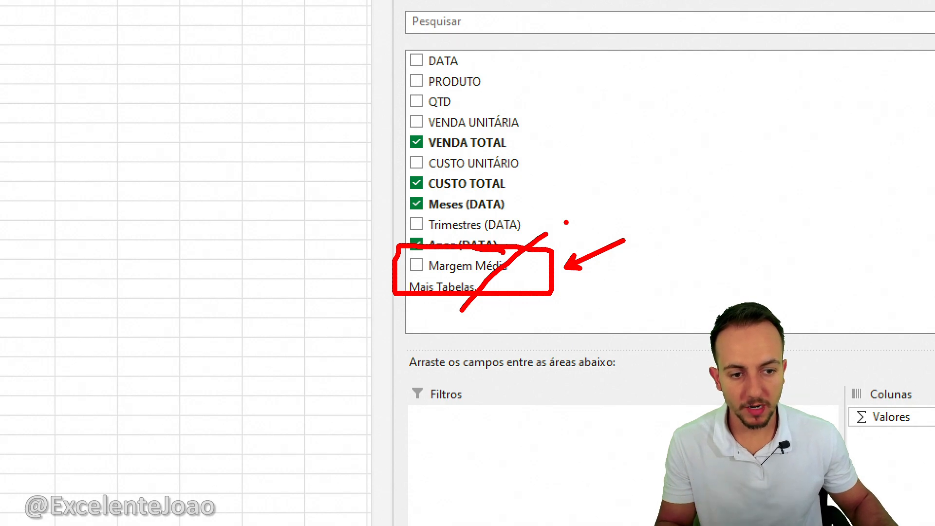
{"action": "key", "text": "Escape"}
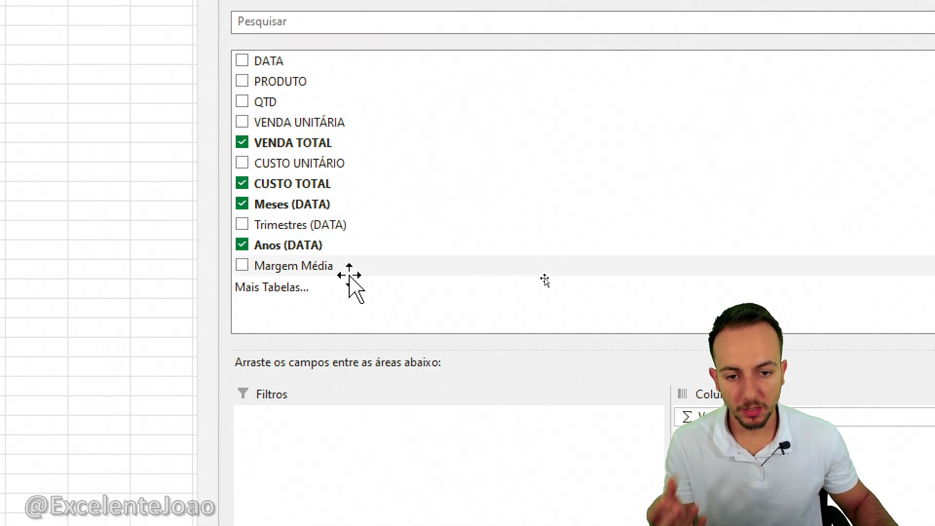
Add Margem Média to the pivot values, summarized by Média and formatted as Porcentagem with 2 decimal places.
{"action": "left_click_drag", "start_coordinate": [308, 266], "coordinate": [783, 525]}
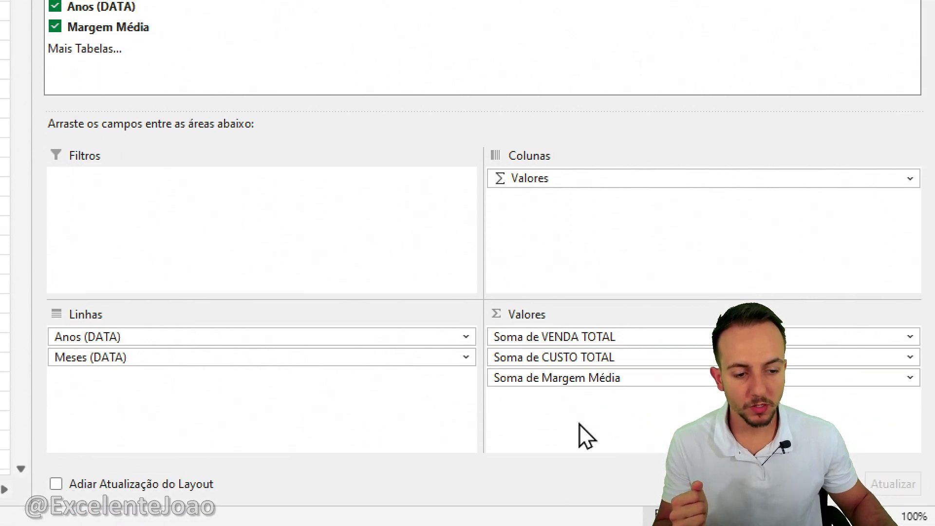
{"action": "left_click", "coordinate": [551, 378]}
{"action": "left_click", "coordinate": [582, 361]}
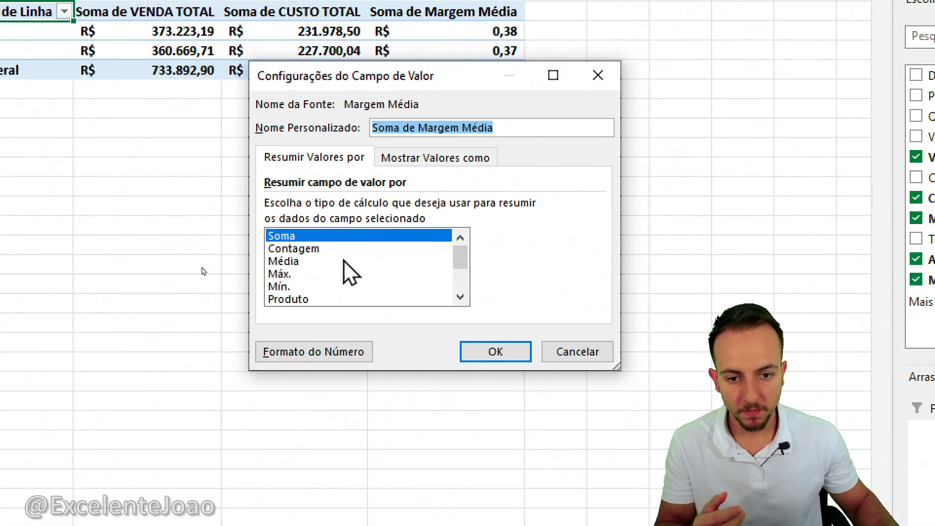
{"action": "left_click", "coordinate": [291, 261]}
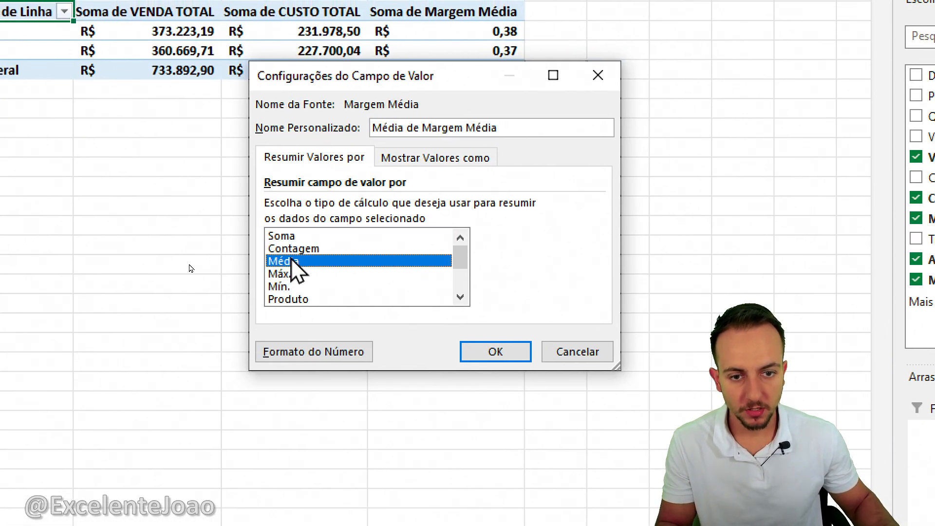
{"action": "left_click", "coordinate": [330, 351]}
{"action": "left_click", "coordinate": [240, 148]}
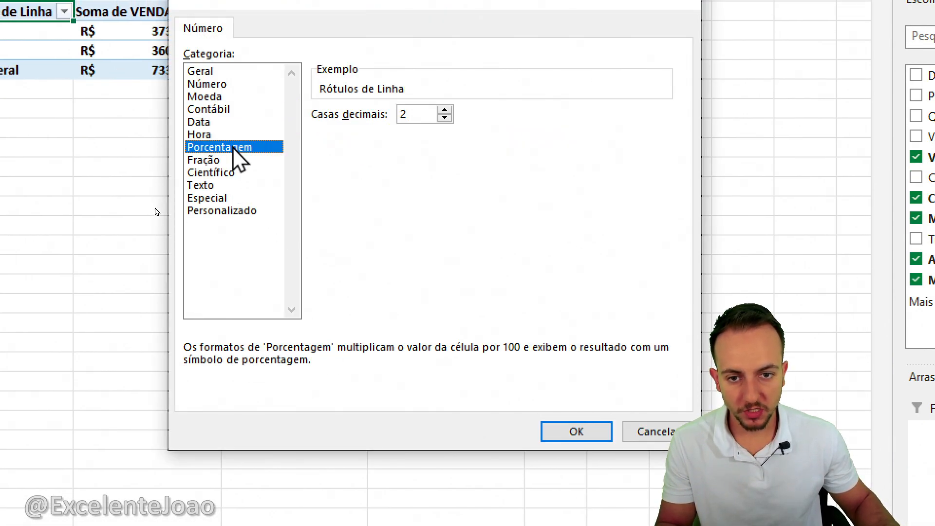
{"action": "left_click", "coordinate": [576, 432]}
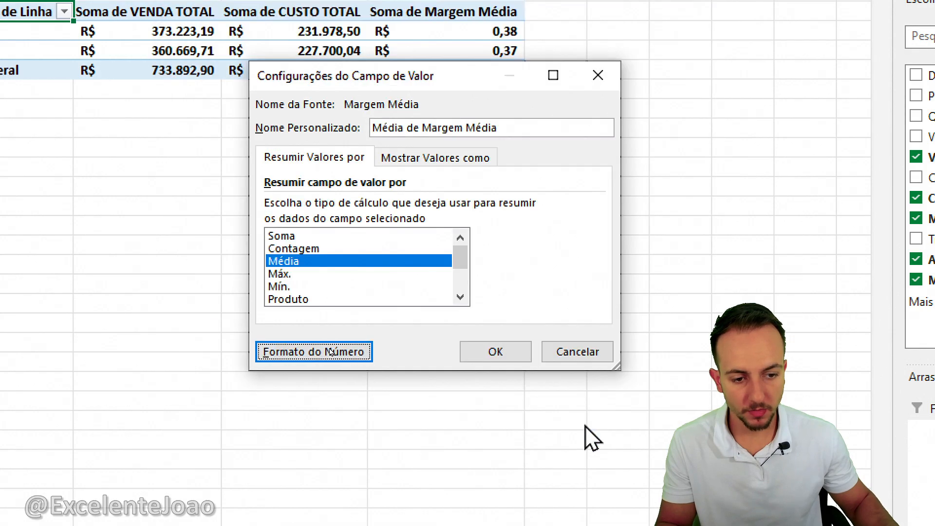
{"action": "left_click", "coordinate": [502, 354]}
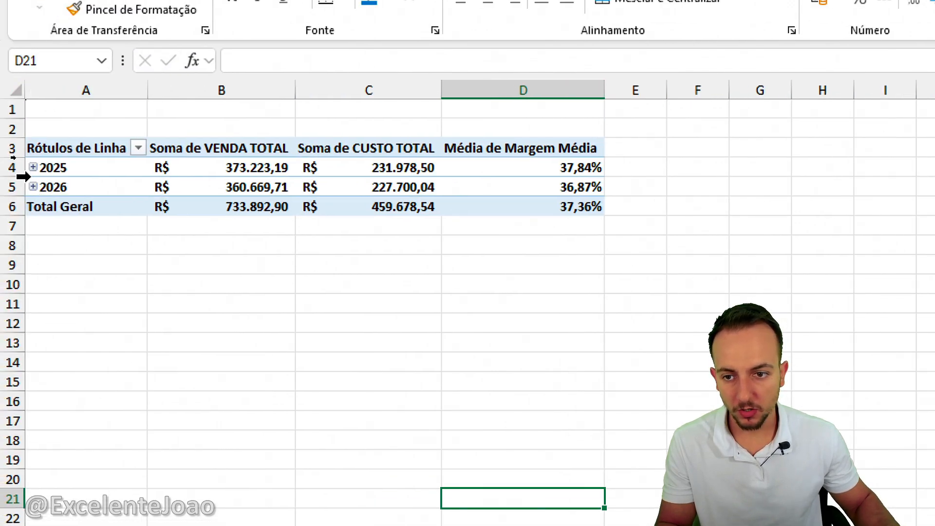
Expand 2025 and 2026 into their months and review the Média de Margem Média column.
{"action": "left_click", "coordinate": [33, 187]}
{"action": "left_click", "coordinate": [34, 167]}
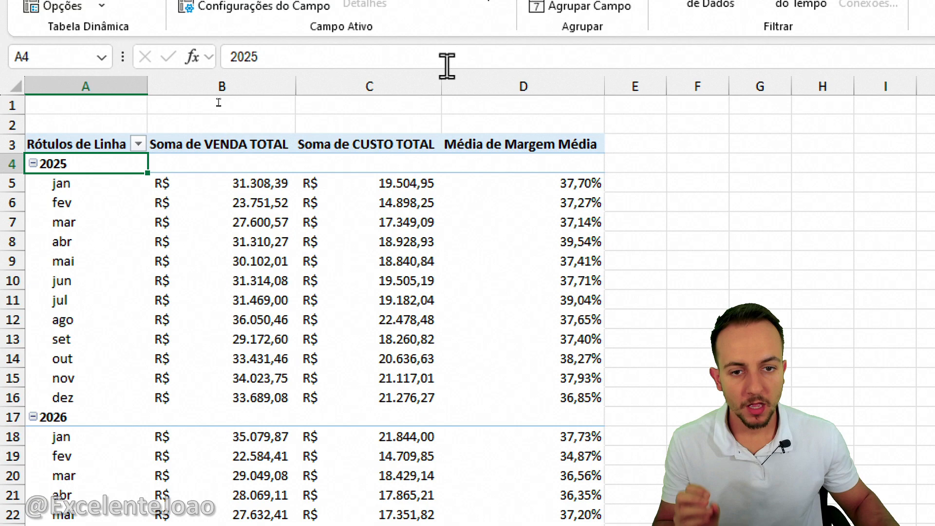
{"action": "left_click", "coordinate": [488, 78]}
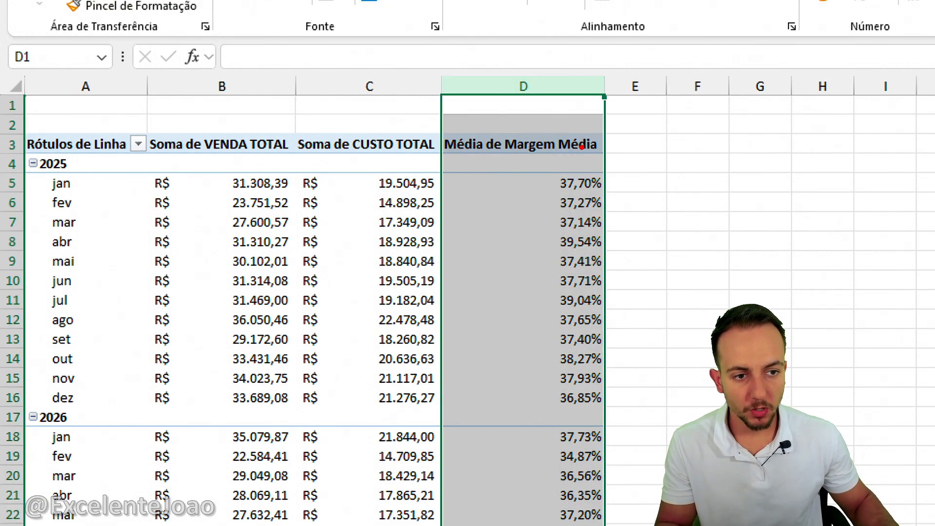
{"action": "left_click_drag", "start_coordinate": [581, 139], "coordinate": [424, 180]}
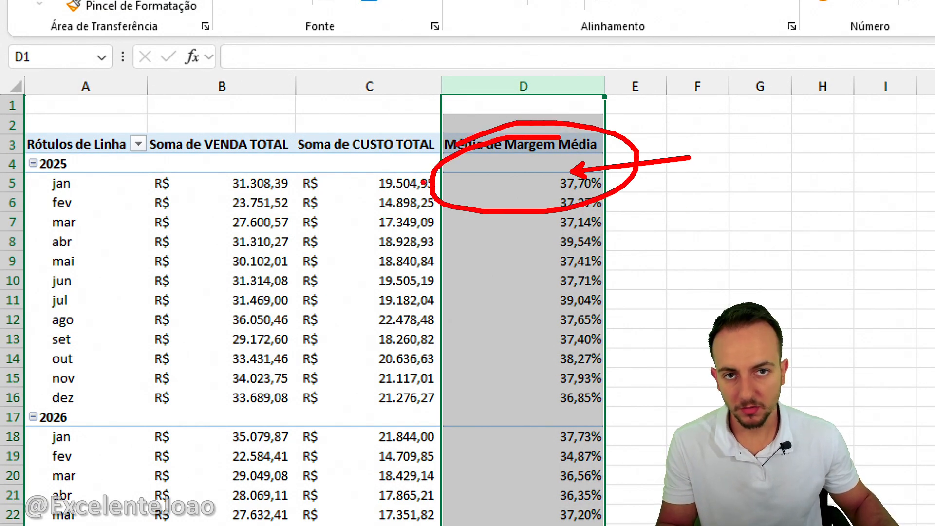
{"action": "key", "text": "Escape"}
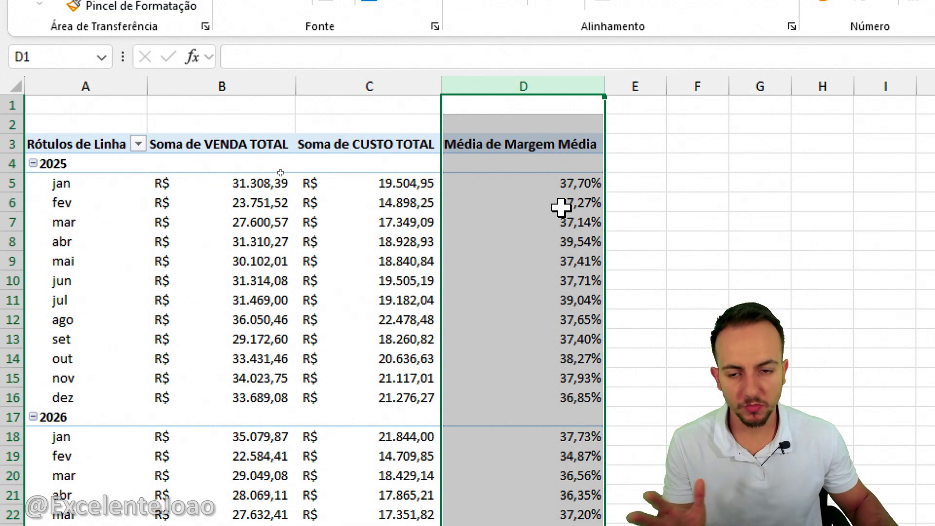
{"action": "left_click", "coordinate": [651, 202]}
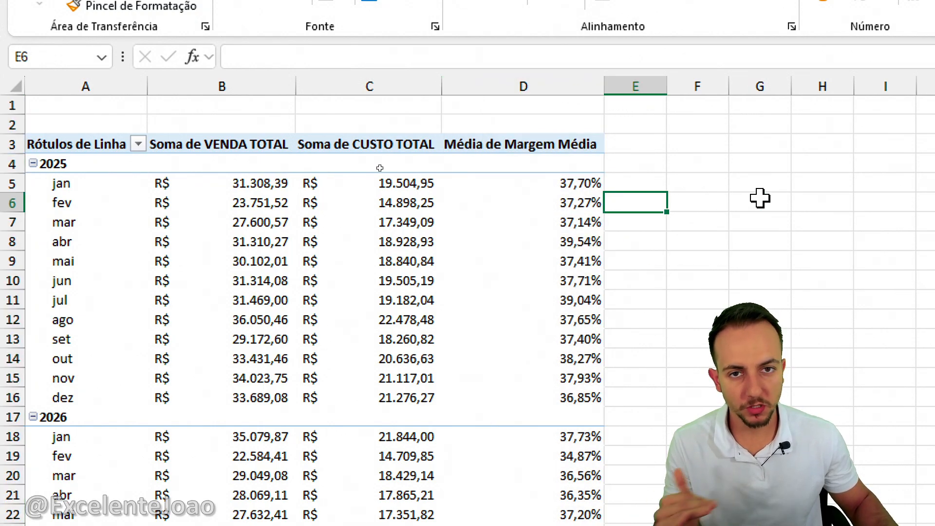
Enter the header "% de comissão do vendedor" in E3 and widen column E to fit it.
{"action": "scroll", "coordinate": [780, 200], "scroll_direction": "right", "scroll_amount": 2}
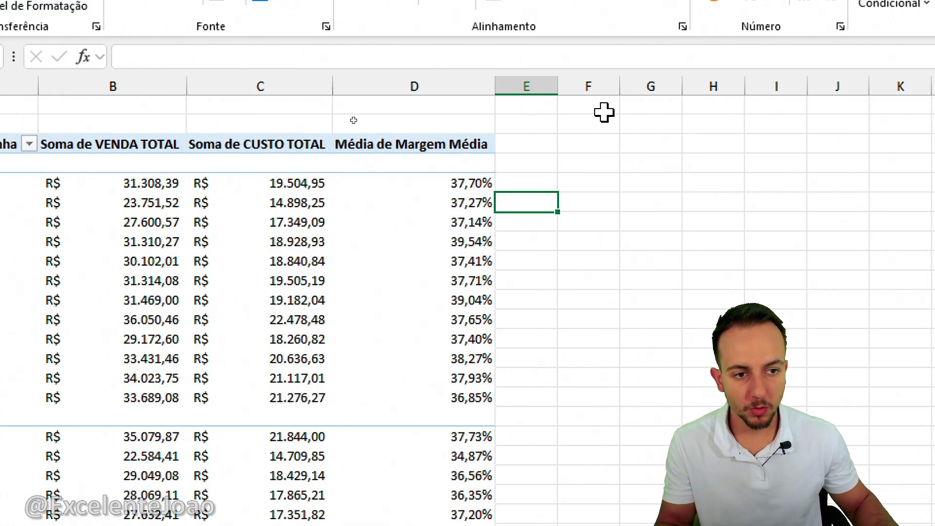
{"action": "left_click_drag", "start_coordinate": [565, 93], "coordinate": [639, 93]}
{"action": "left_click", "coordinate": [572, 143]}
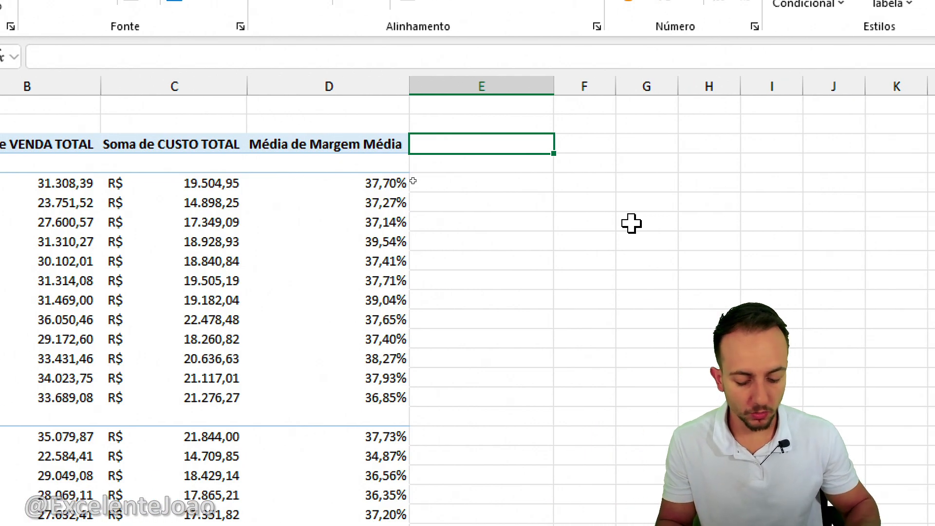
{"action": "type", "text": "% de comissão"}
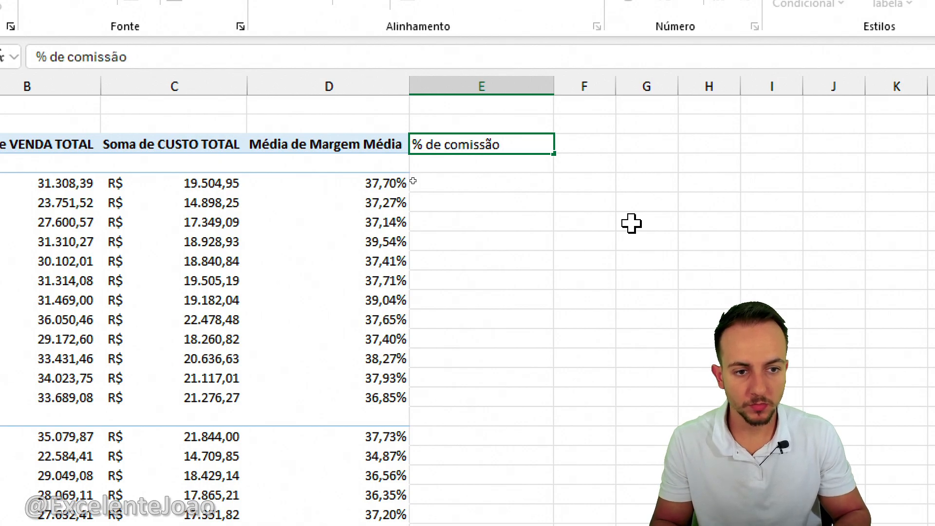
{"action": "type", "text": " do vende"}
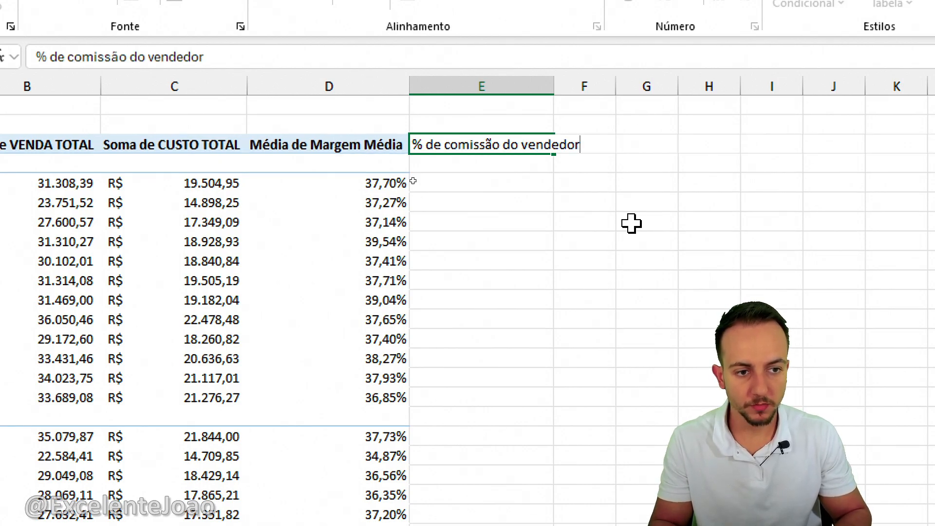
{"action": "type", "text": "dor"}
{"action": "key", "text": "Return"}
{"action": "left_click_drag", "start_coordinate": [554, 87], "coordinate": [585, 101]}
Enter the header "R$ comissão do vendedor" in F3 and widen column F to fit it.
{"action": "left_click", "coordinate": [625, 157]}
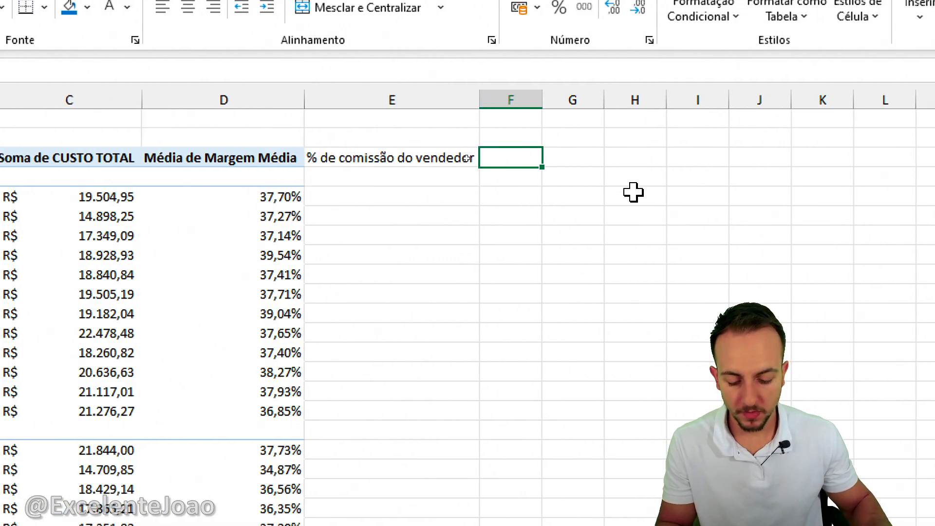
{"action": "type", "text": "R"}
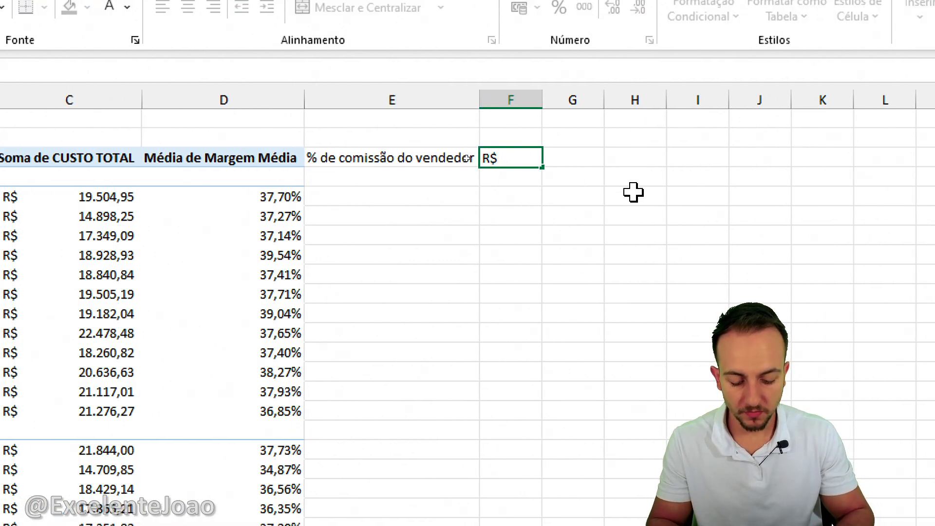
{"action": "type", "text": "$ comissão do ven"}
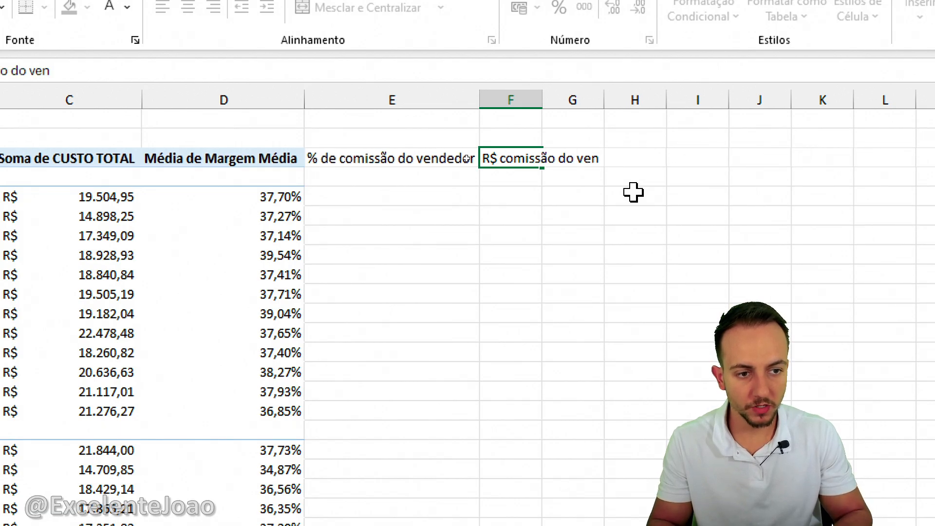
{"action": "type", "text": "dedor"}
{"action": "key", "text": "Return"}
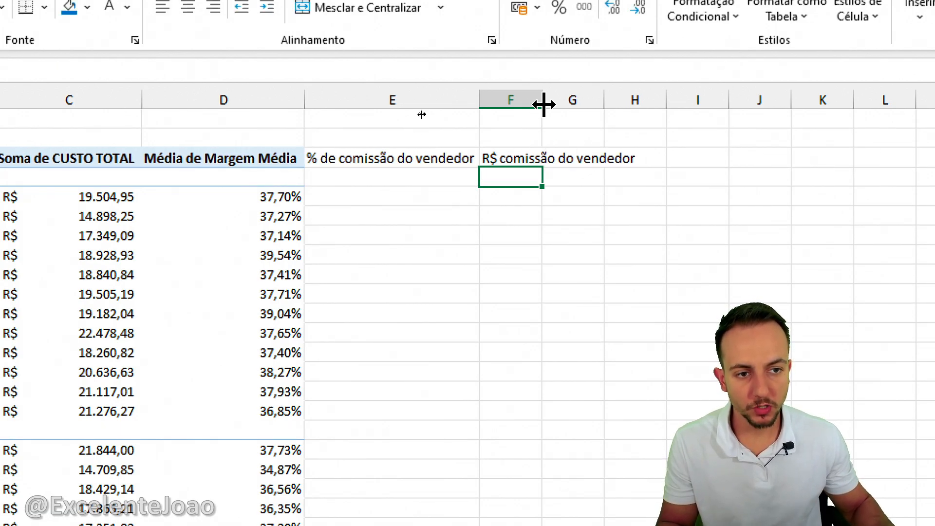
{"action": "left_click_drag", "start_coordinate": [543, 102], "coordinate": [657, 104]}
Enter =SE(D5<37%;3%;5%) in E5 to set the commission rate from the average margin.
{"action": "left_click", "coordinate": [428, 98]}
{"action": "left_click", "coordinate": [417, 194]}
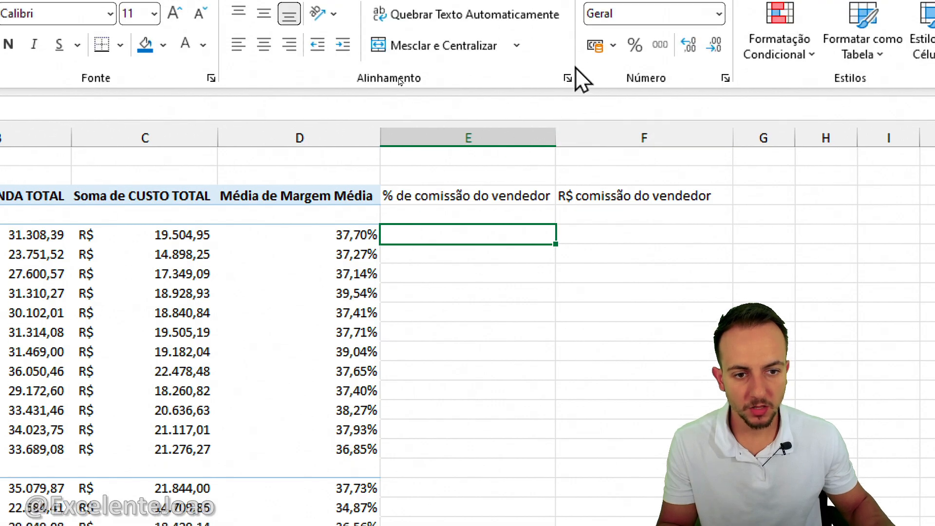
{"action": "type", "text": "=se"}
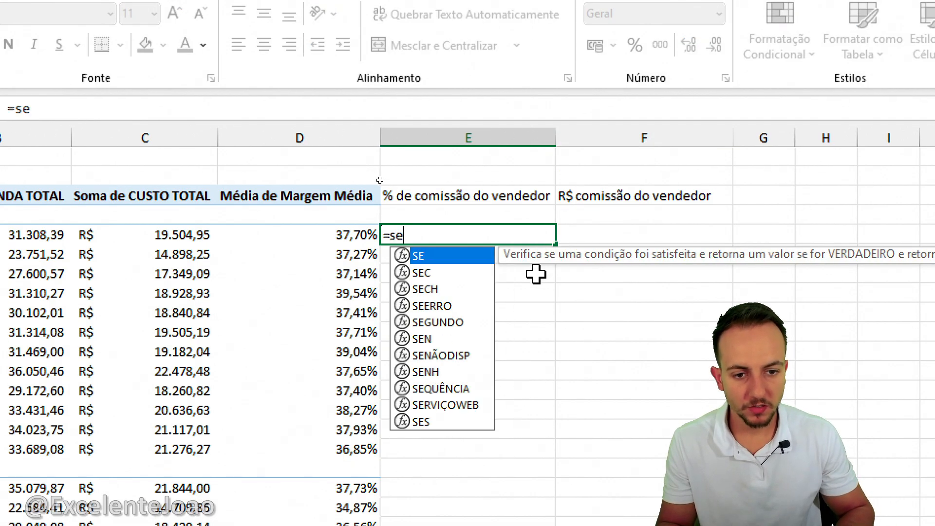
{"action": "double_click", "coordinate": [445, 259]}
{"action": "left_click_drag", "start_coordinate": [320, 197], "coordinate": [300, 248]}
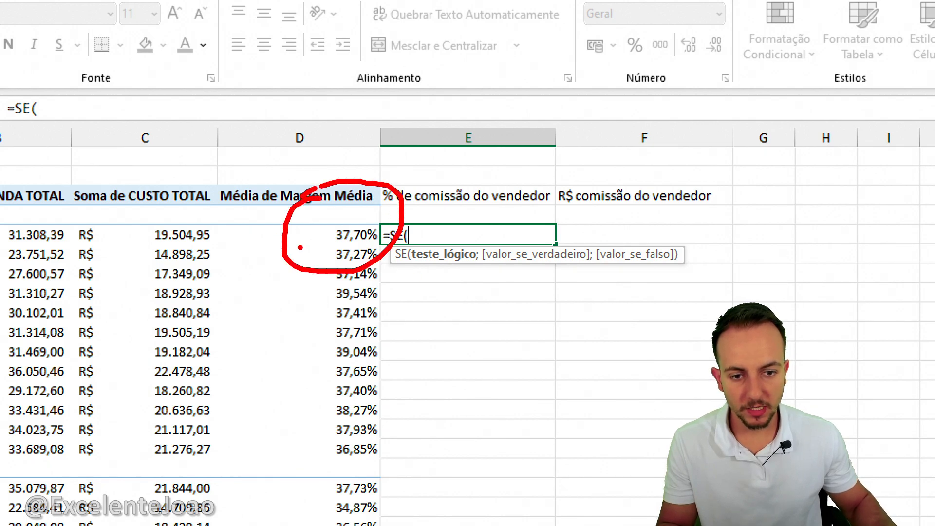
{"action": "key", "text": "Escape"}
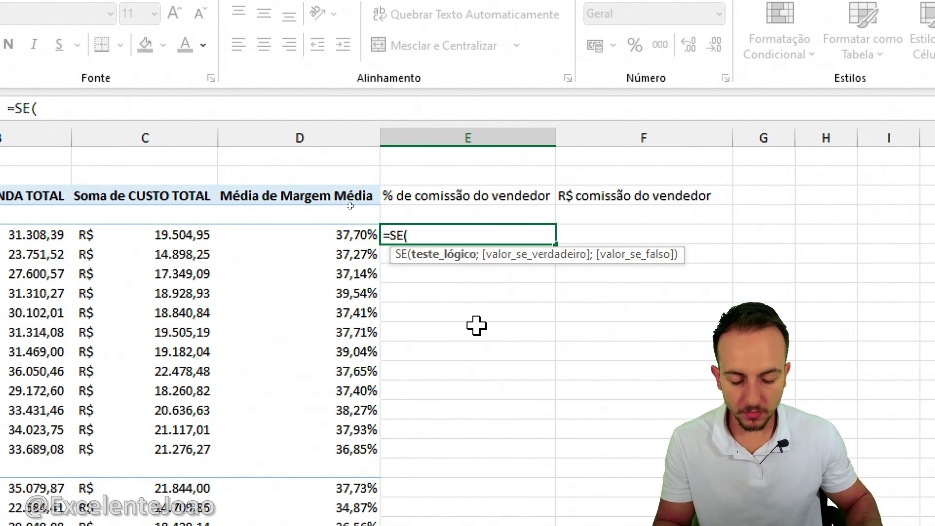
{"action": "type", "text": "d4"}
{"action": "key", "text": "BackSpace"}
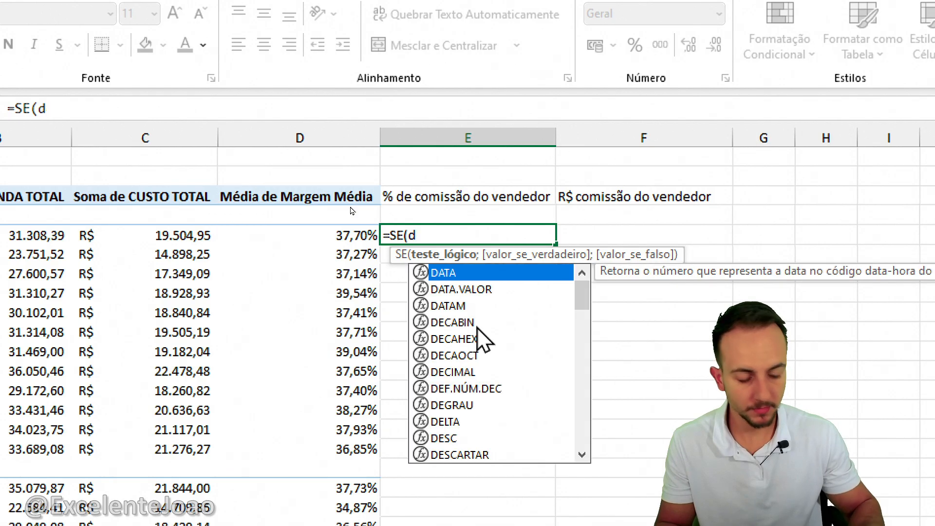
{"action": "type", "text": "5"}
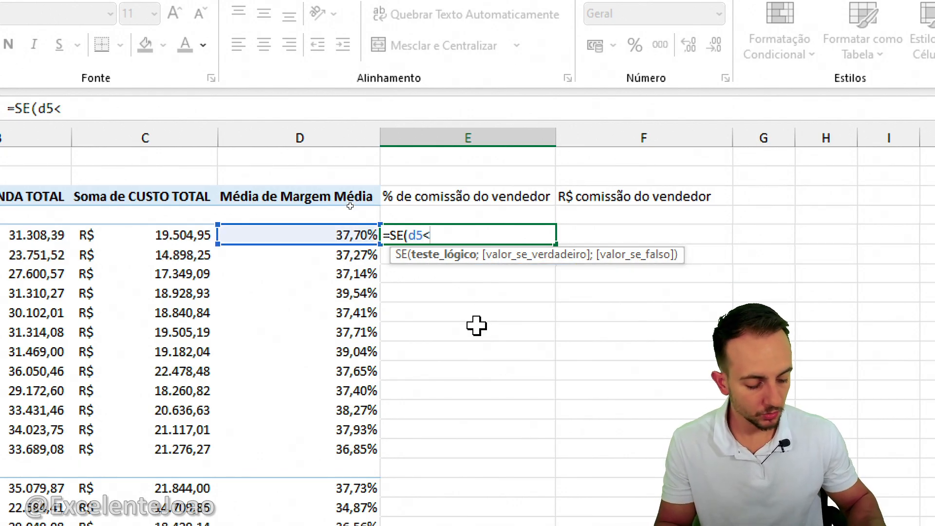
{"action": "type", "text": "<37%"}
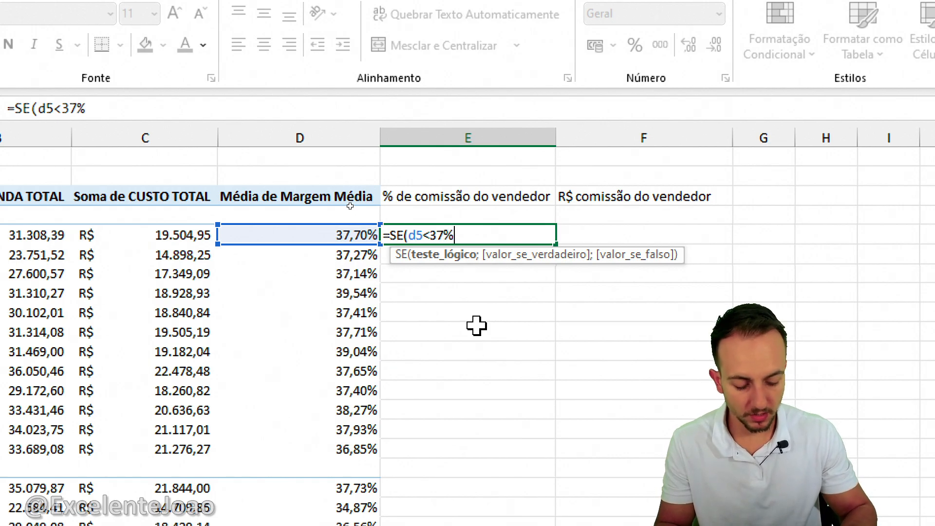
{"action": "type", "text": ";"}
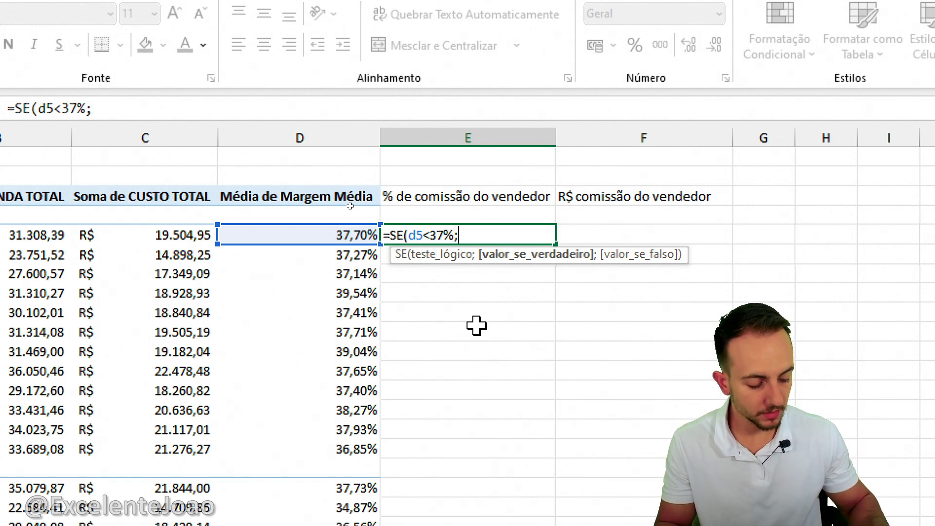
{"action": "type", "text": "3%"}
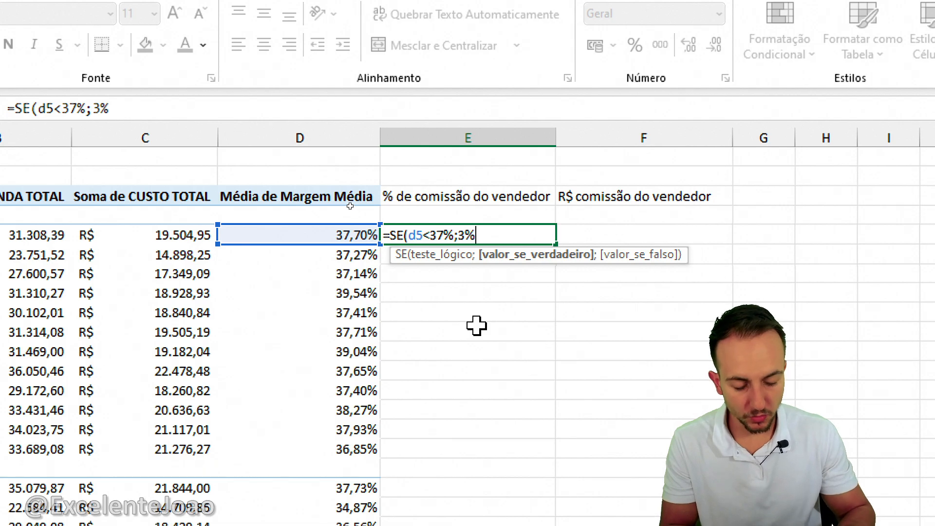
{"action": "type", "text": ";"}
{"action": "type", "text": "5%"}
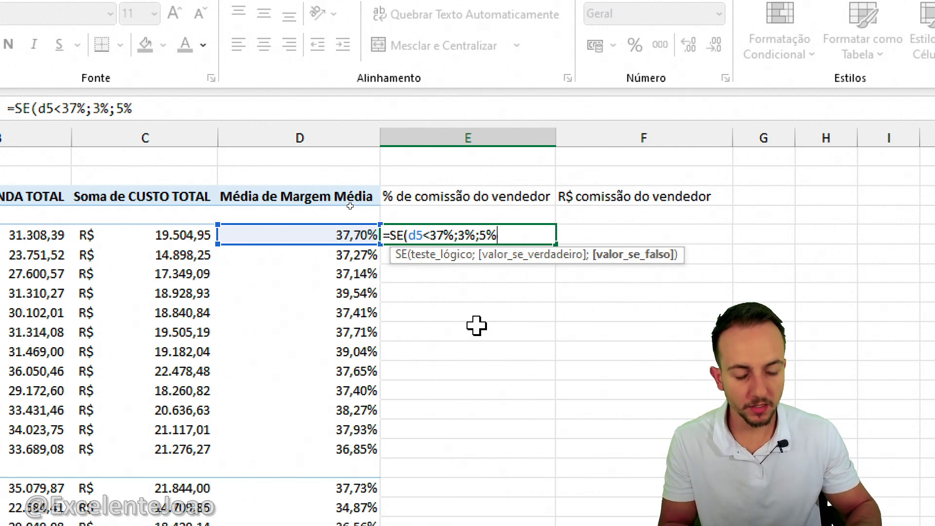
{"action": "key", "text": "Return"}
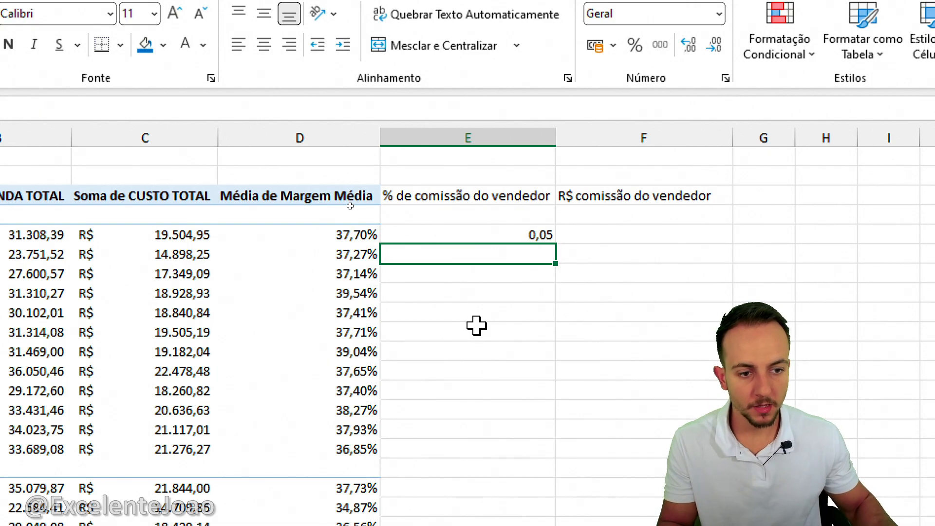
Format E5 as a percentage and fill its formula down column E alongside the pivot's month rows.
{"action": "left_click", "coordinate": [492, 234]}
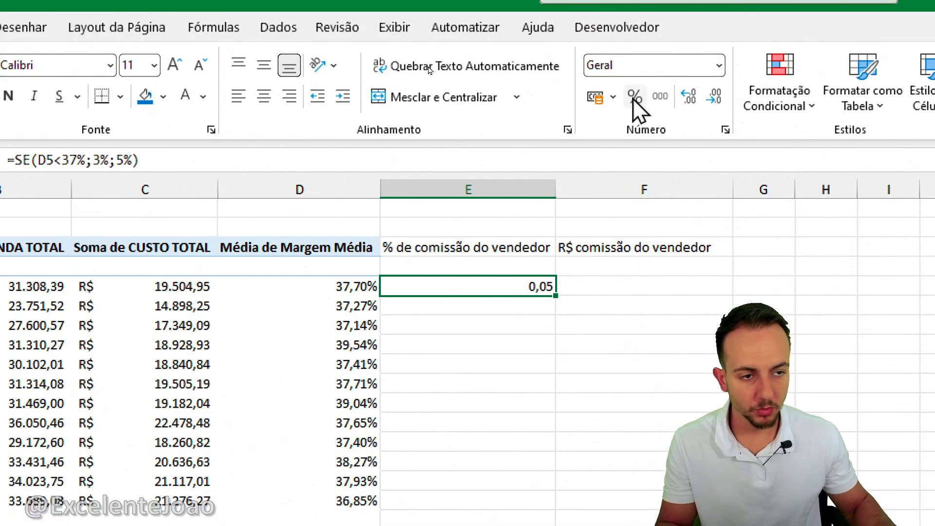
{"action": "left_click", "coordinate": [634, 96]}
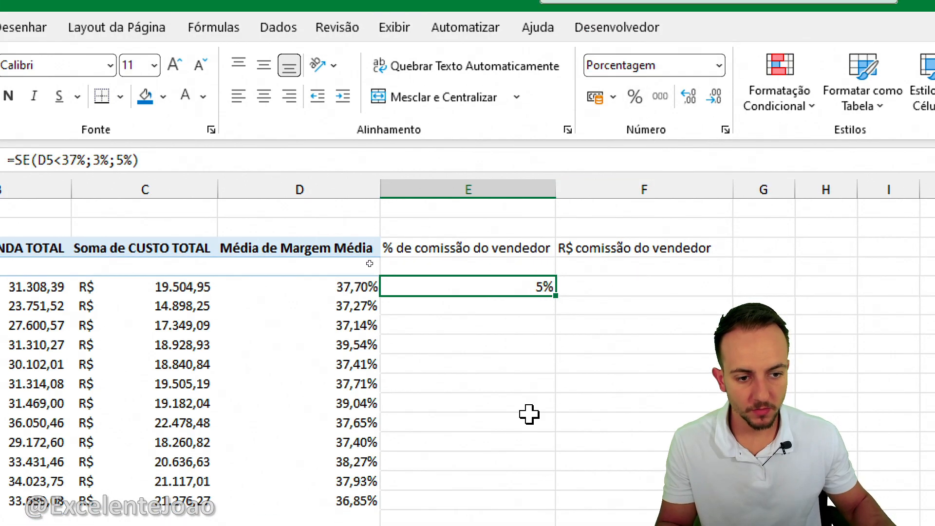
{"action": "left_click_drag", "start_coordinate": [557, 220], "coordinate": [531, 443]}
{"action": "left_click", "coordinate": [654, 429]}
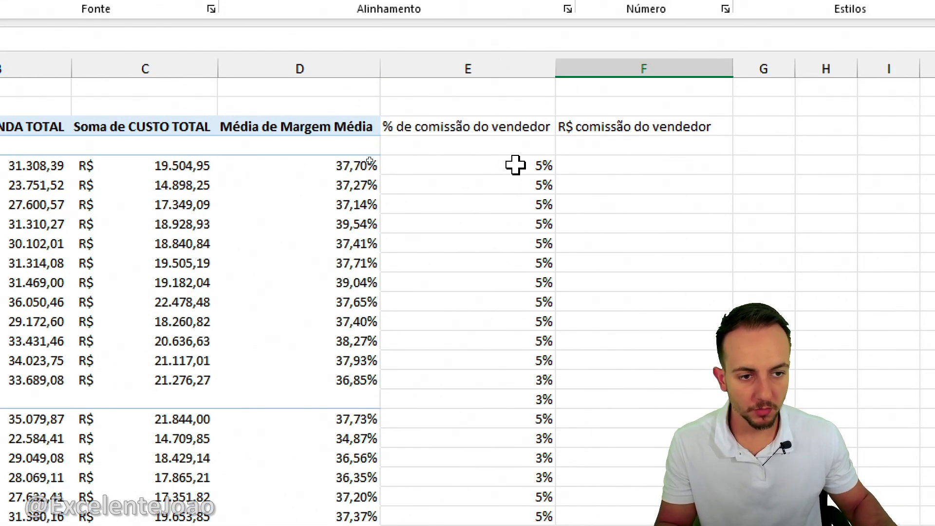
Wrap the E5 formula in a blank check, making it =SE(D5="";"";SE(D5<37%;3%;5%)).
{"action": "left_click", "coordinate": [516, 165]}
{"action": "double_click", "coordinate": [528, 165]}
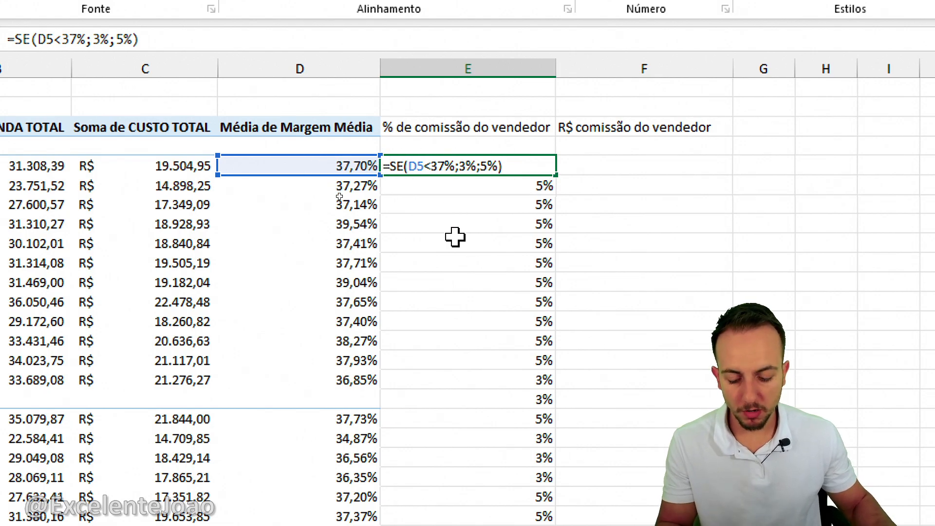
{"action": "type", "text": "se"}
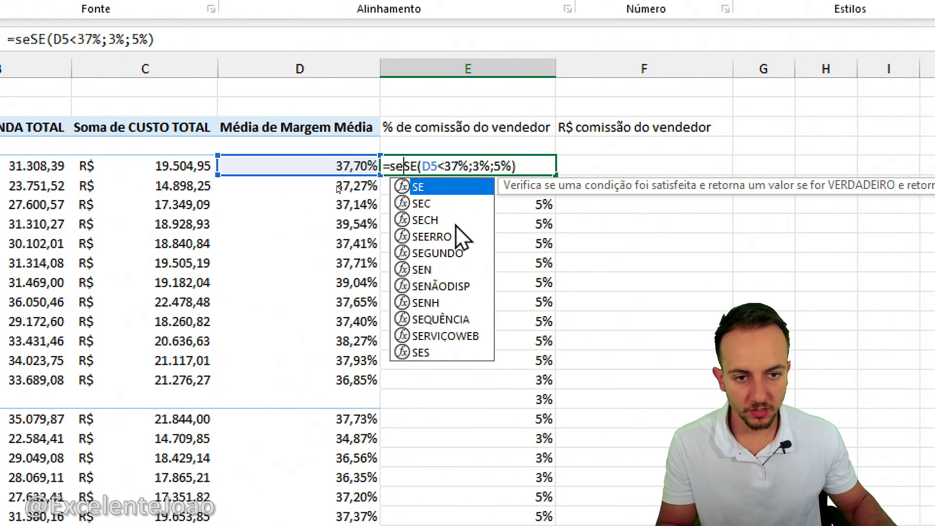
{"action": "double_click", "coordinate": [430, 188]}
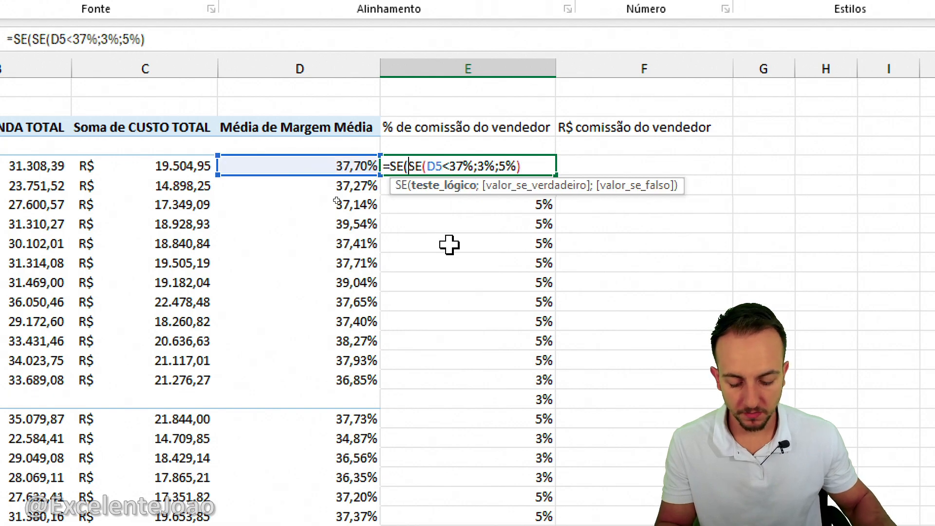
{"action": "type", "text": "d5="}
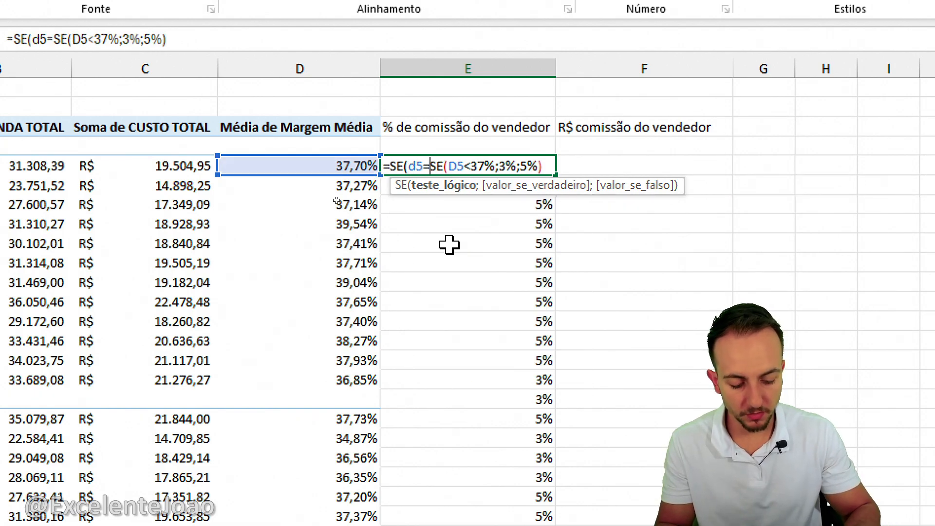
{"action": "type", "text": "\"\";"}
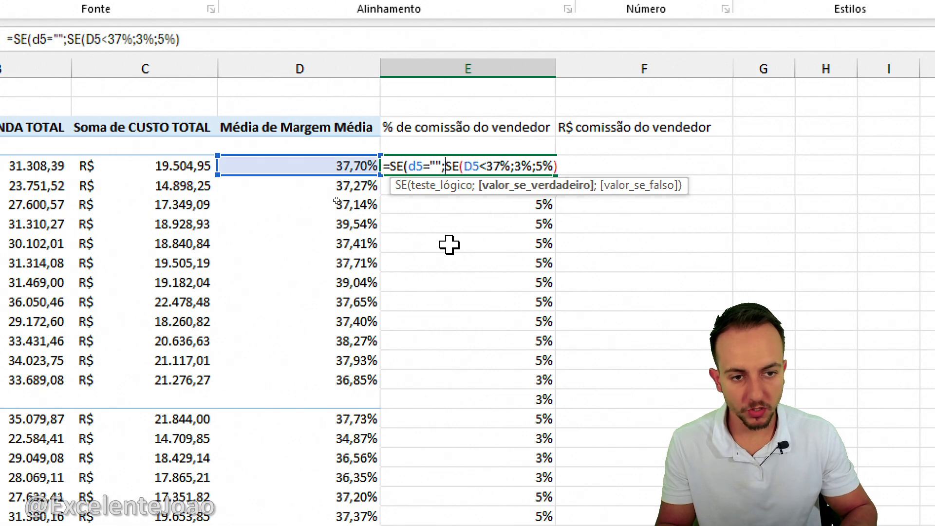
{"action": "type", "text": "\"\""}
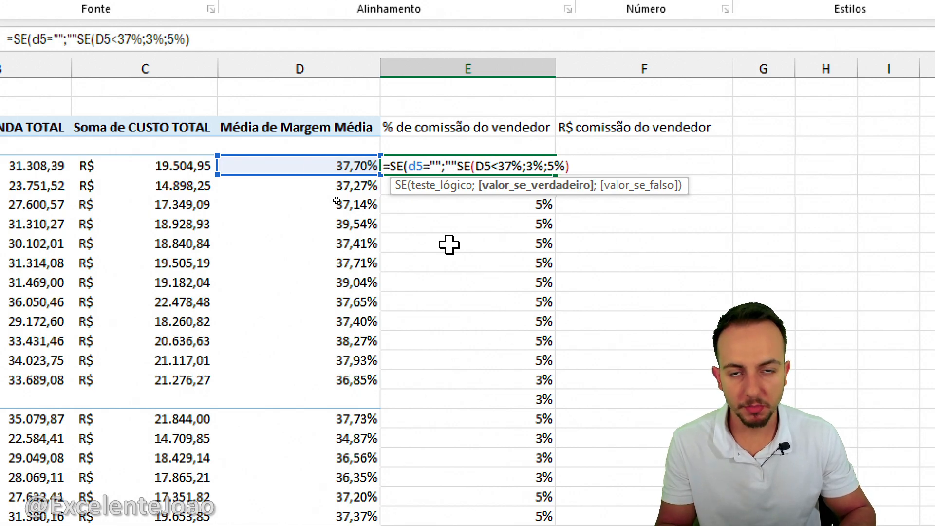
{"action": "type", "text": ";"}
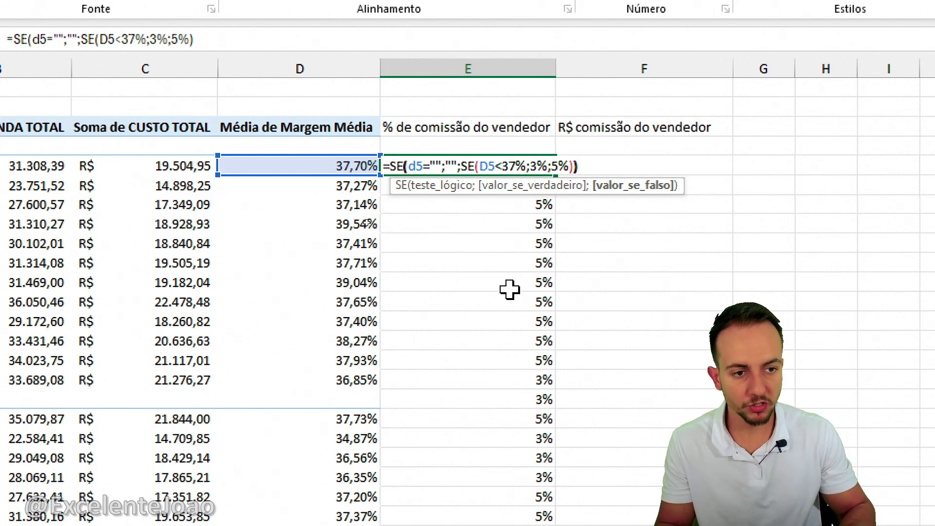
{"action": "key", "text": "Return"}
{"action": "left_click", "coordinate": [541, 165]}
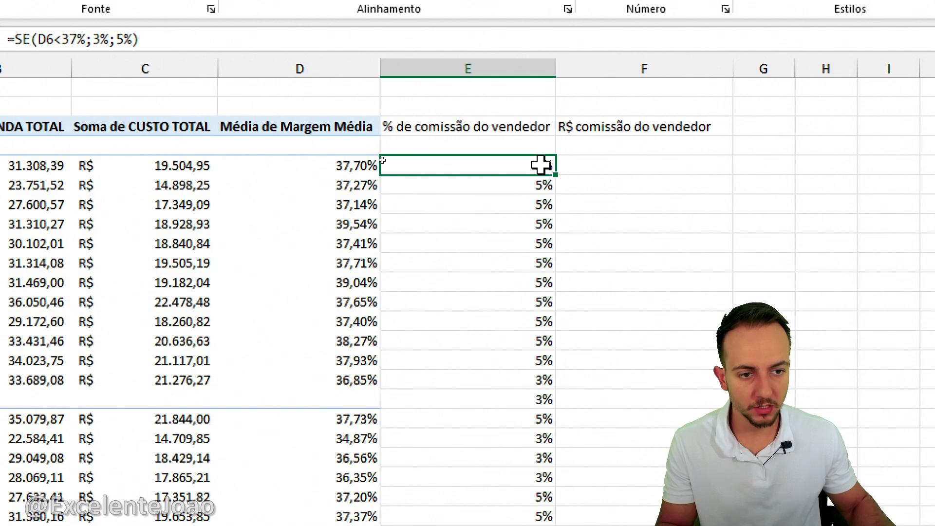
Fill the blank-checked commission formula from E5 down column E through the pivot's last month row.
{"action": "left_click_drag", "start_coordinate": [557, 173], "coordinate": [523, 458]}
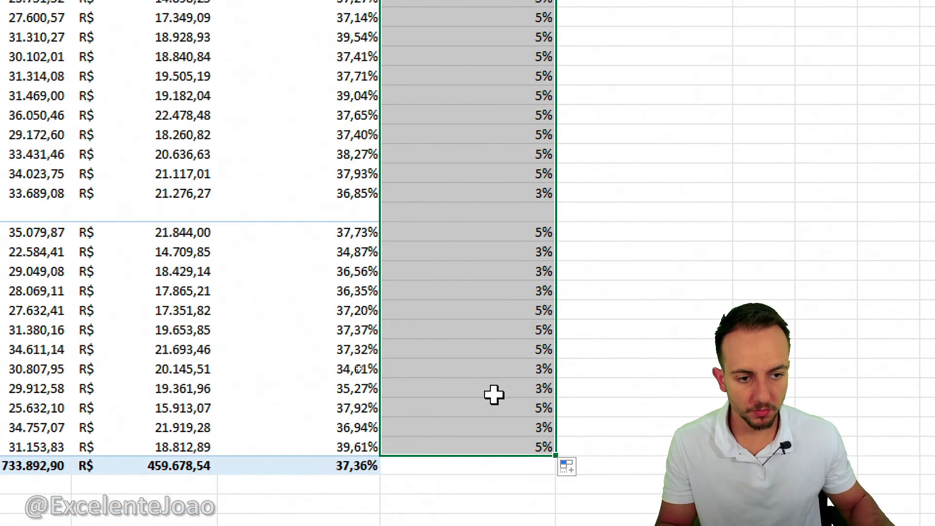
{"action": "left_click", "coordinate": [495, 395]}
{"action": "left_click", "coordinate": [601, 37]}
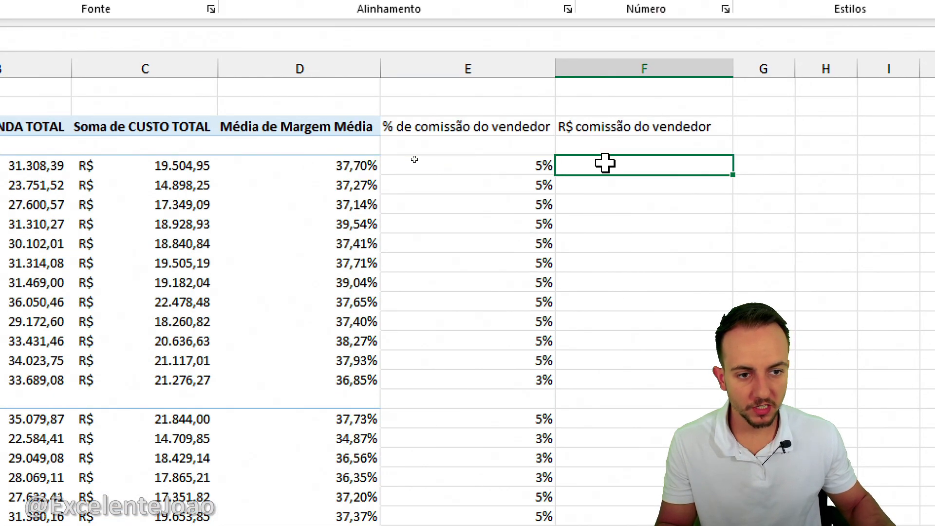
{"action": "left_click", "coordinate": [623, 54]}
{"action": "key", "text": "ctrl+2"}
{"action": "mouse_move", "coordinate": [510, 151]}
{"action": "left_mouse_down"}
{"action": "mouse_move", "coordinate": [553, 254]}
{"action": "mouse_move", "coordinate": [573, 368]}
{"action": "left_mouse_up"}
{"action": "left_click_drag", "start_coordinate": [573, 369], "coordinate": [504, 394]}
{"action": "key", "text": "Escape"}
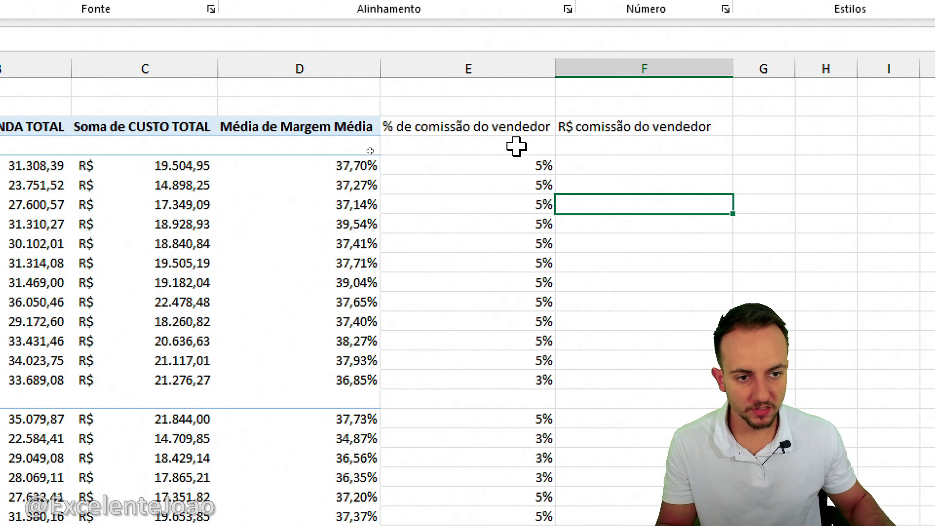
Apply the green-yellow-red color scale conditional format to the commission percentages in column E.
{"action": "left_click_drag", "start_coordinate": [517, 147], "coordinate": [482, 525]}
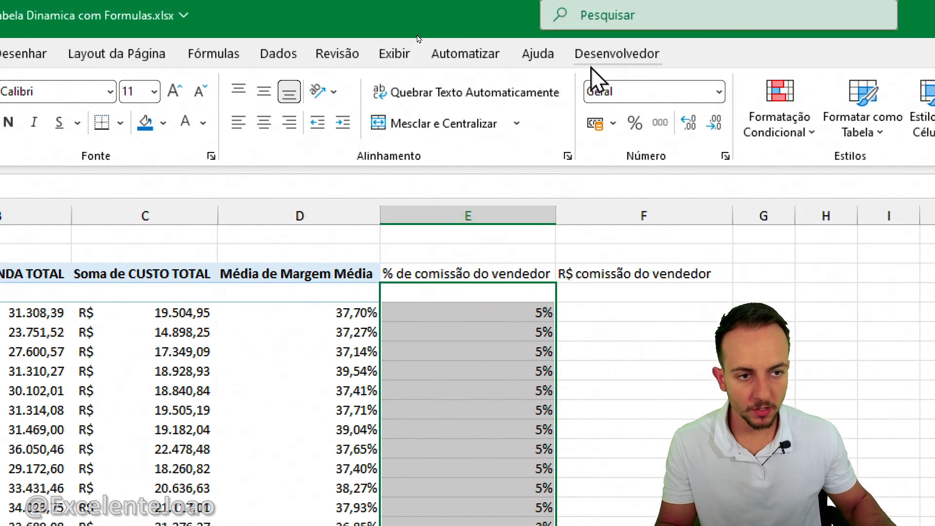
{"action": "left_click", "coordinate": [779, 136]}
{"action": "mouse_move", "coordinate": [829, 296]}
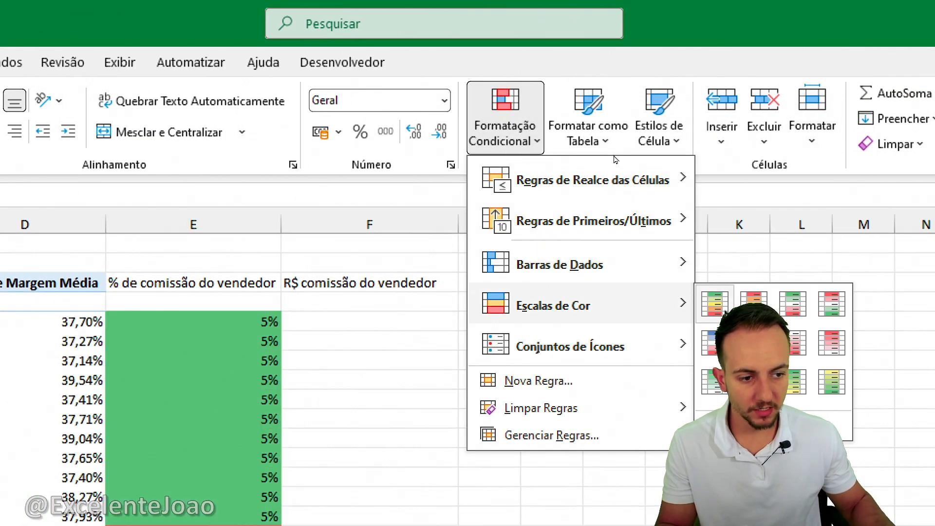
{"action": "left_click", "coordinate": [714, 304]}
{"action": "left_click", "coordinate": [370, 322]}
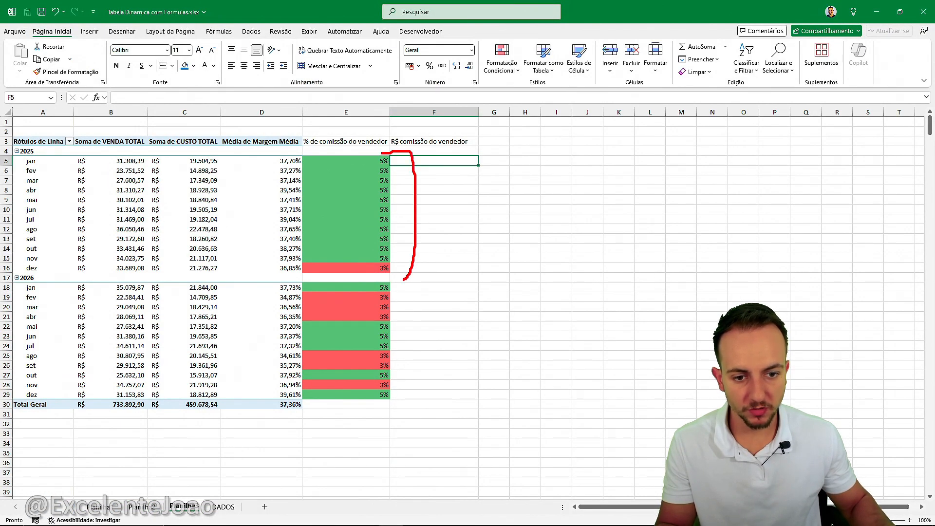
{"action": "mouse_move", "coordinate": [360, 280]}
{"action": "left_mouse_down"}
{"action": "mouse_move", "coordinate": [417, 413]}
{"action": "mouse_move", "coordinate": [363, 419]}
{"action": "left_mouse_up"}
{"action": "key", "text": "Escape"}
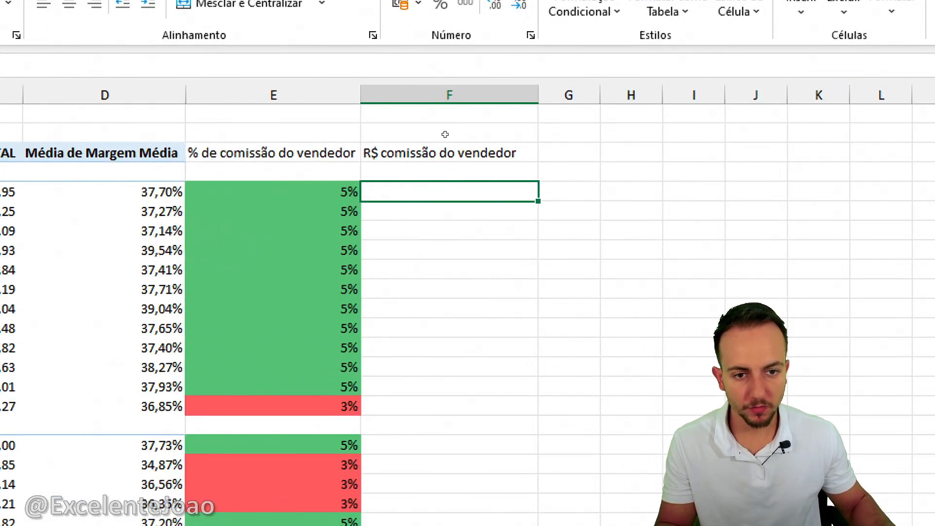
{"action": "left_click_drag", "start_coordinate": [440, 129], "coordinate": [457, 146]}
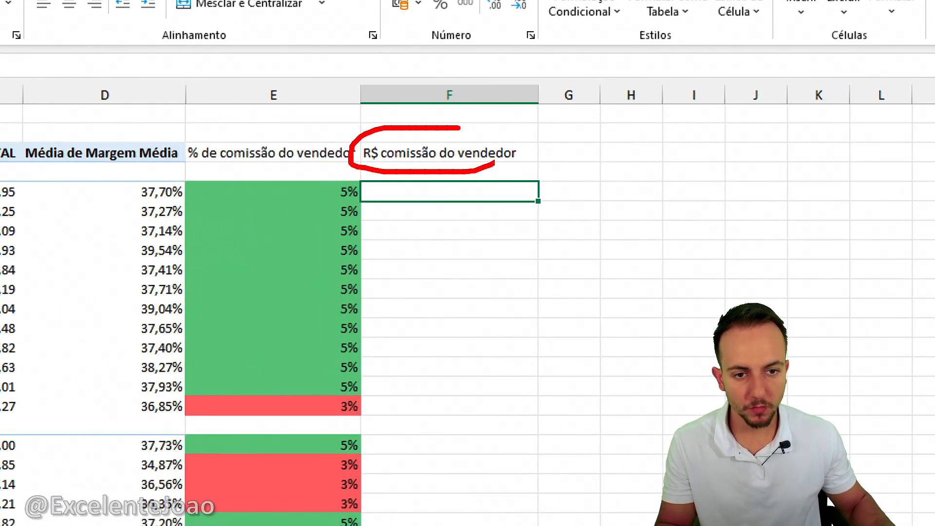
{"action": "key", "text": "Escape"}
Enter =E5*B5 in F5 to calculate the commission value and fill it down column F alongside the month rows.
{"action": "type", "text": "="}
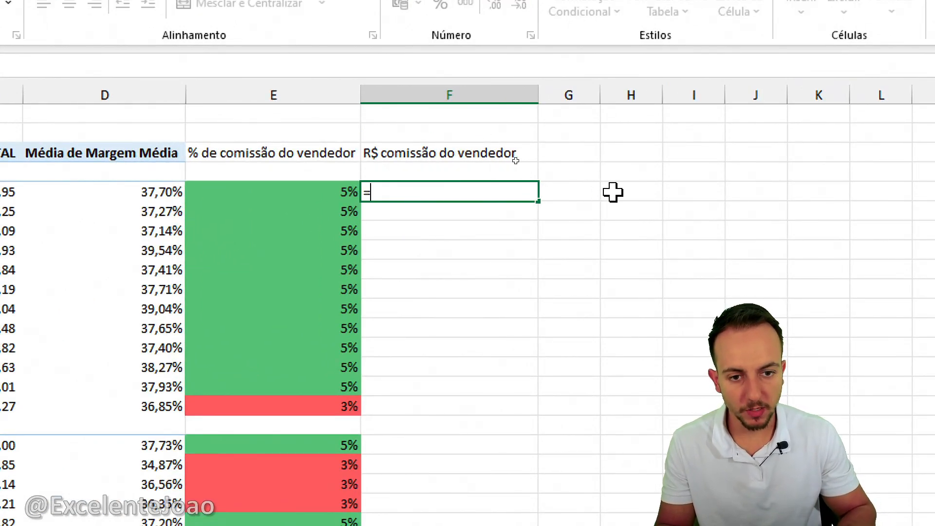
{"action": "left_click", "coordinate": [344, 189]}
{"action": "type", "text": "*"}
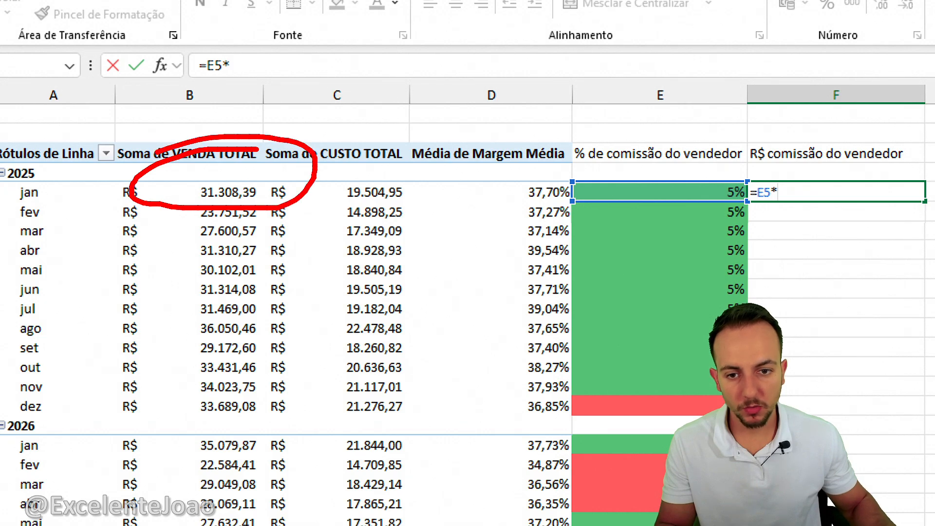
{"action": "type", "text": "d5"}
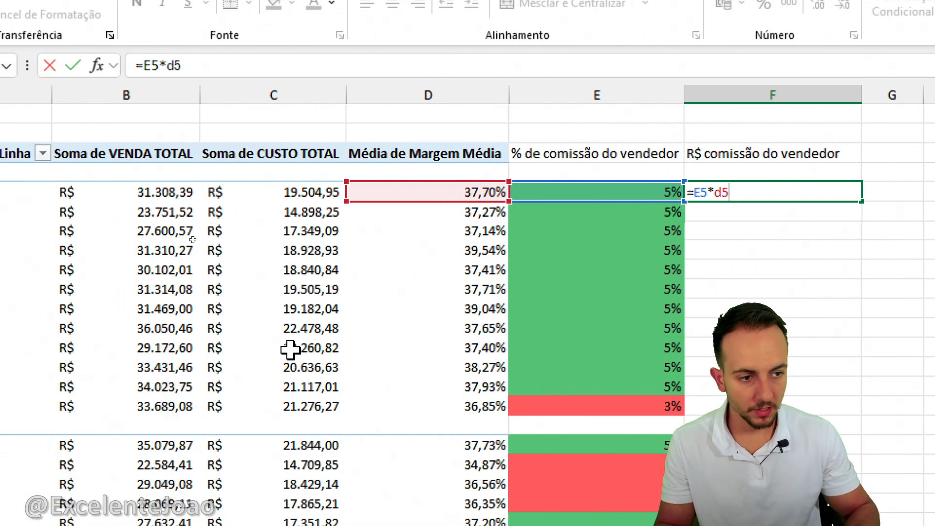
{"action": "key", "text": "BackSpace"}
{"action": "key", "text": "BackSpace"}
{"action": "type", "text": "c"}
{"action": "key", "text": "BackSpace"}
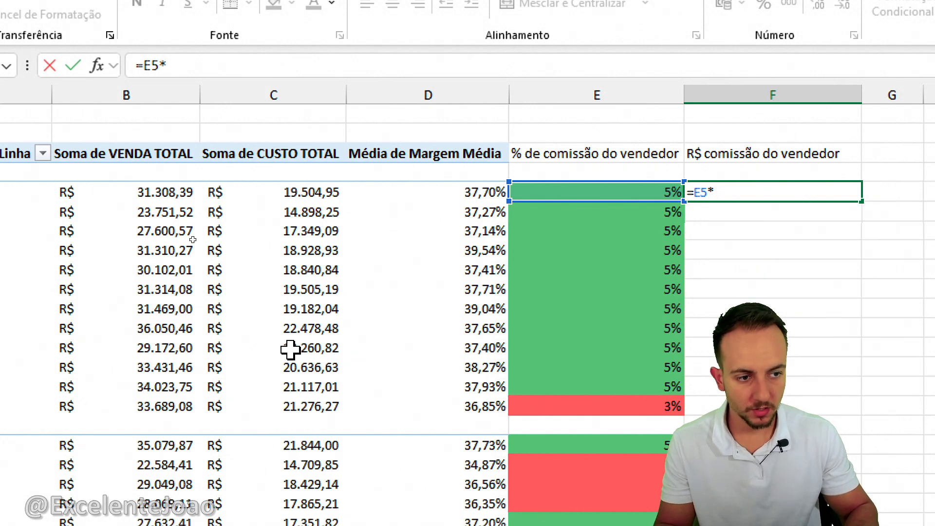
{"action": "type", "text": "b5"}
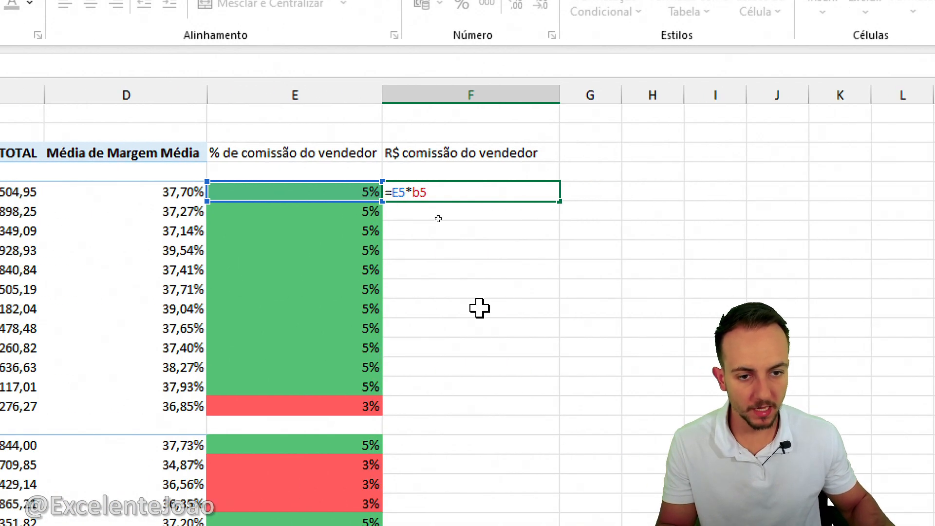
{"action": "key", "text": "ctrl+Return"}
{"action": "left_click", "coordinate": [493, 188]}
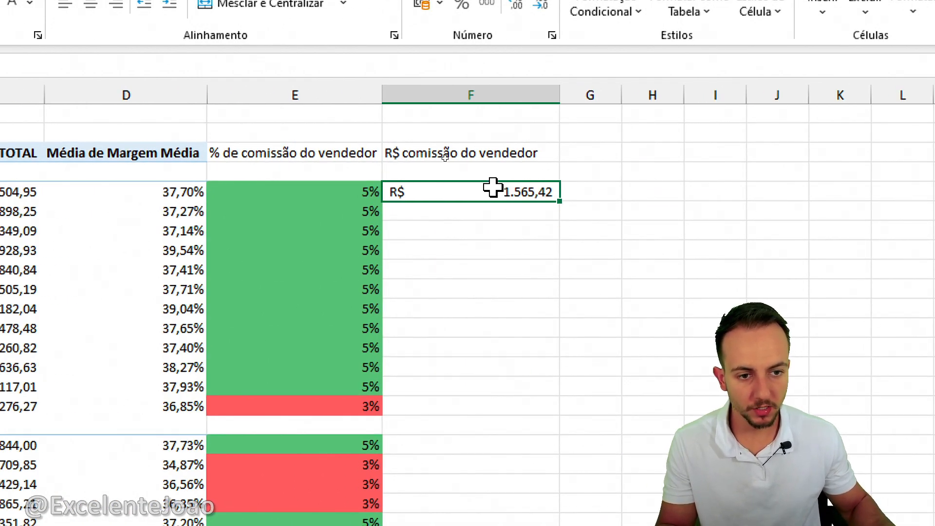
{"action": "left_click_drag", "start_coordinate": [560, 202], "coordinate": [516, 525]}
{"action": "left_click", "coordinate": [519, 326]}
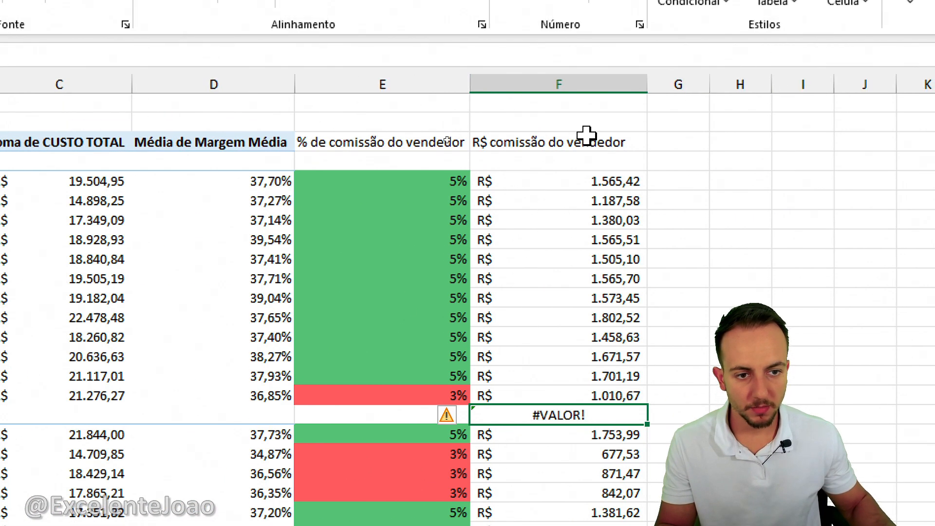
Wrap the F5 formula in a blank check, making it =SE(E5="";"";E5*B5), and refill it down column F.
{"action": "left_click", "coordinate": [571, 174]}
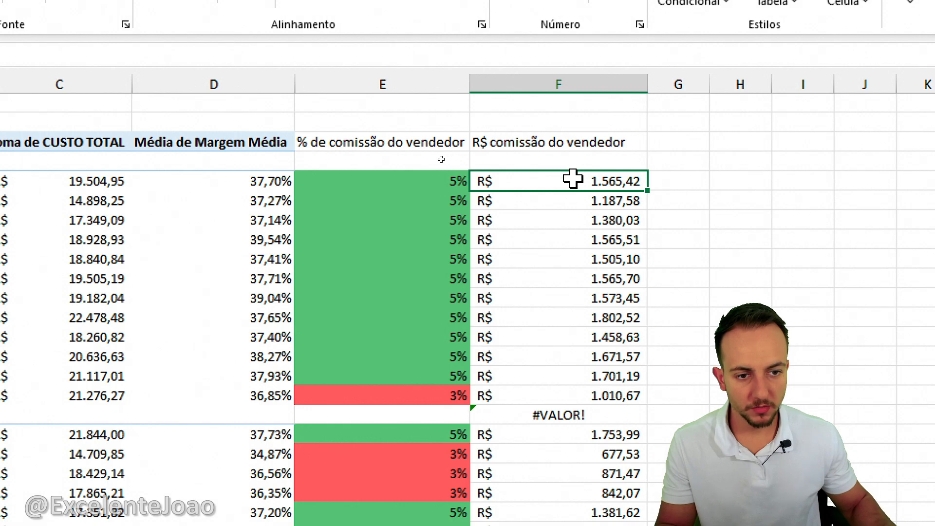
{"action": "double_click", "coordinate": [482, 182]}
{"action": "type", "text": "seE5*B5"}
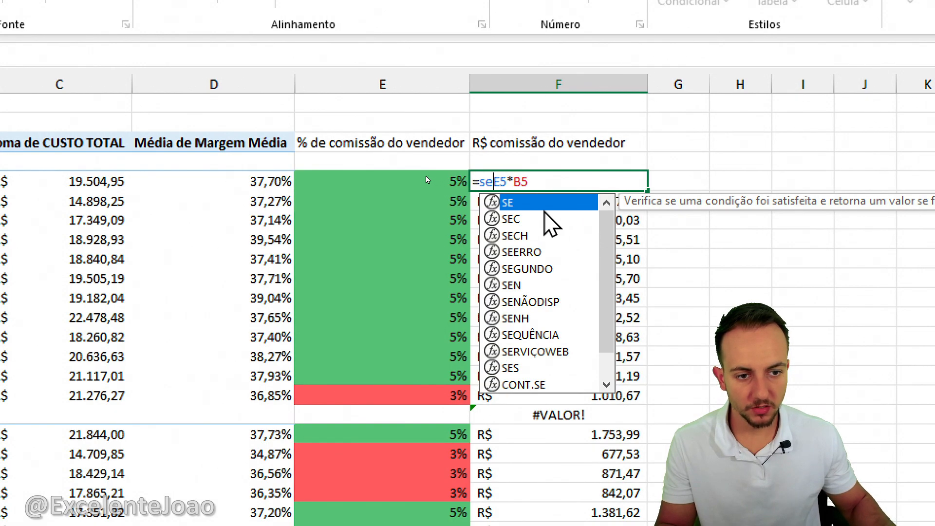
{"action": "key", "text": "Tab"}
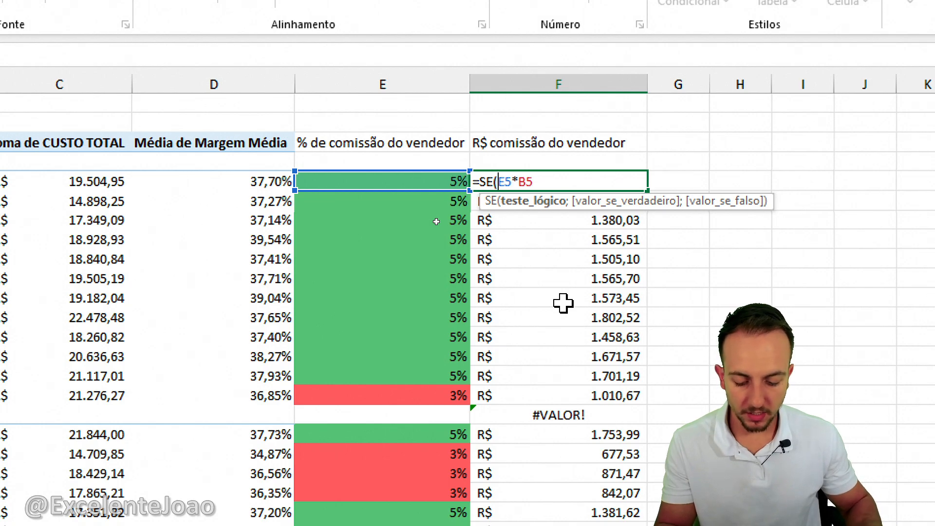
{"action": "type", "text": "e5=\"\""}
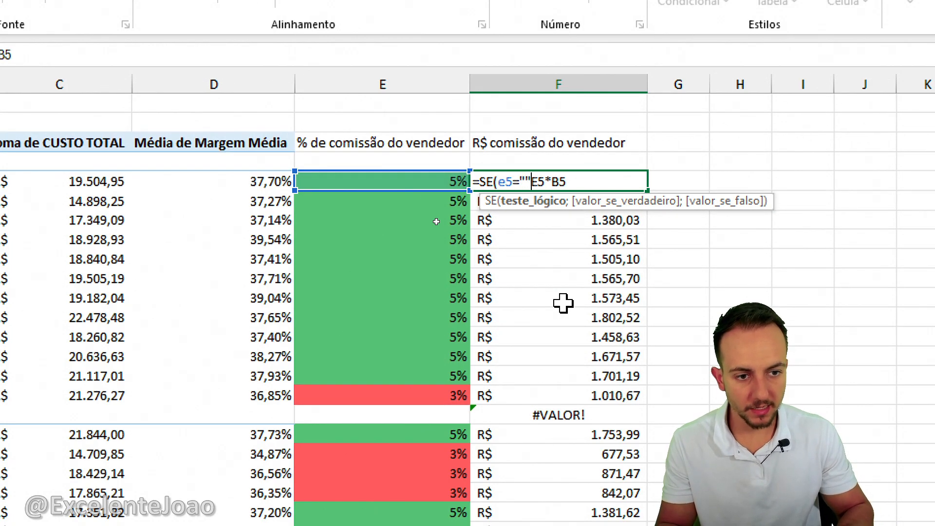
{"action": "type", "text": ";\"\""}
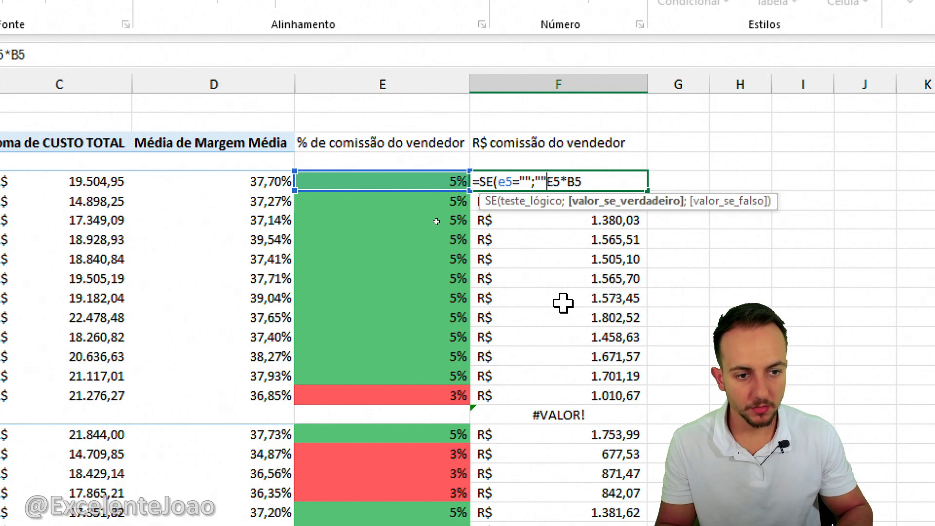
{"action": "type", "text": ";"}
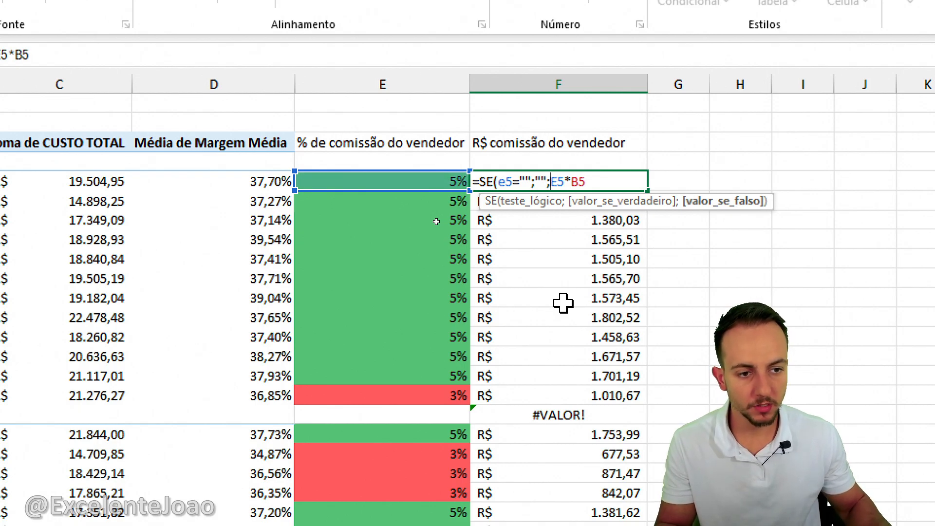
{"action": "left_click", "coordinate": [601, 183]}
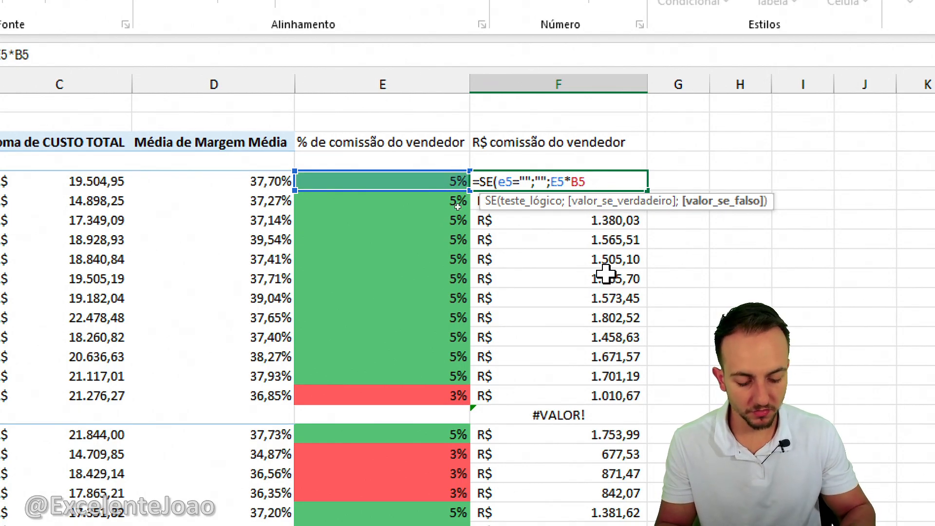
{"action": "key", "text": "Return"}
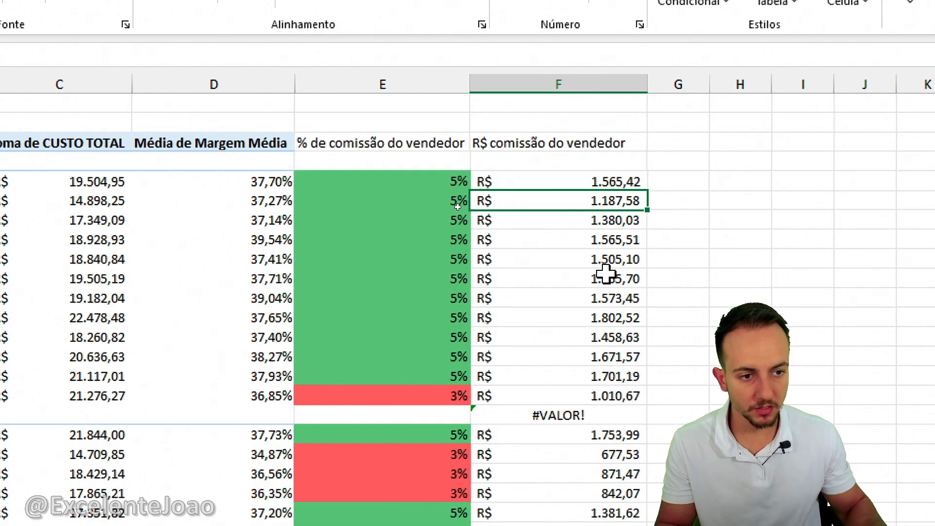
{"action": "left_click", "coordinate": [626, 185]}
{"action": "left_click_drag", "start_coordinate": [648, 191], "coordinate": [601, 446]}
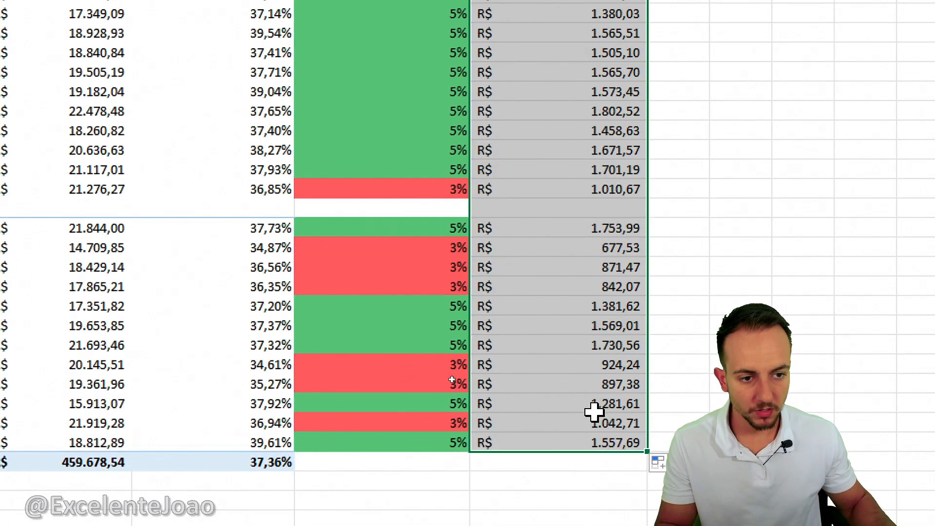
Format the commission headers in E3:F3 with a blue fill and bold white text.
{"action": "left_click_drag", "start_coordinate": [406, 128], "coordinate": [507, 130]}
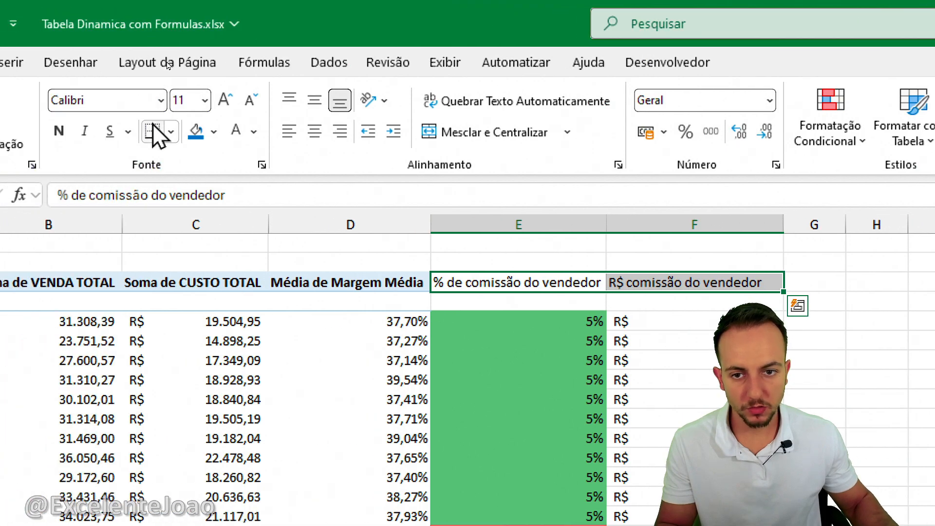
{"action": "left_click", "coordinate": [195, 130]}
{"action": "left_click", "coordinate": [236, 131]}
{"action": "left_click", "coordinate": [59, 131]}
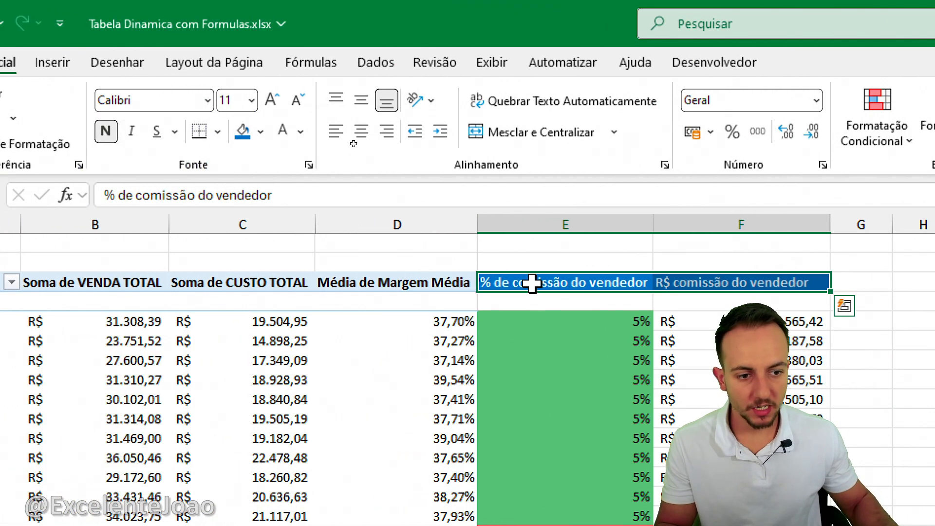
{"action": "left_click", "coordinate": [641, 259]}
{"action": "left_click", "coordinate": [745, 217]}
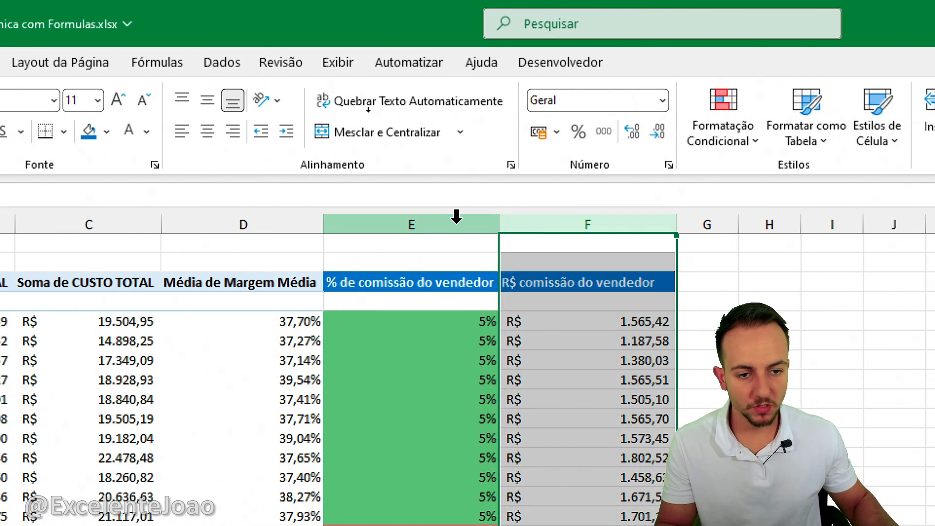
{"action": "left_click", "coordinate": [428, 246]}
{"action": "left_click", "coordinate": [104, 242]}
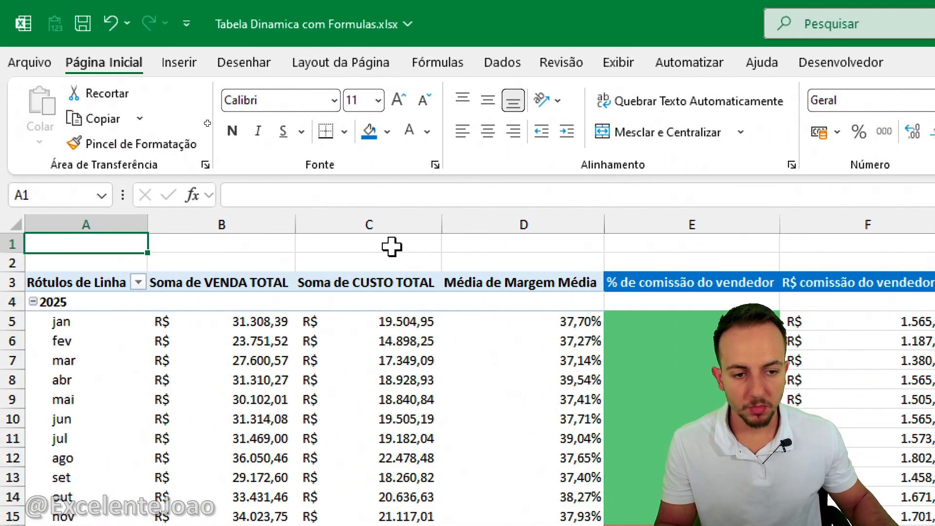
{"action": "left_click", "coordinate": [534, 219]}
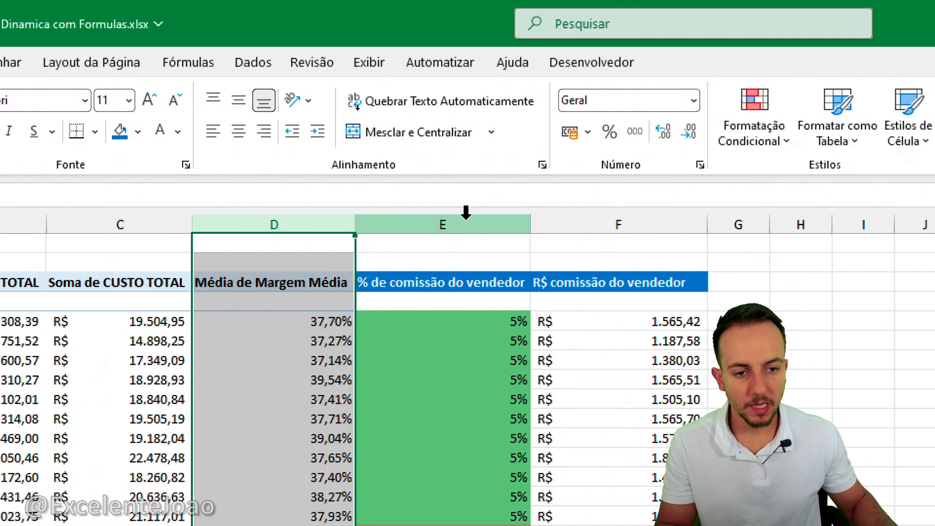
{"action": "left_click_drag", "start_coordinate": [466, 213], "coordinate": [592, 221]}
{"action": "left_click", "coordinate": [474, 240]}
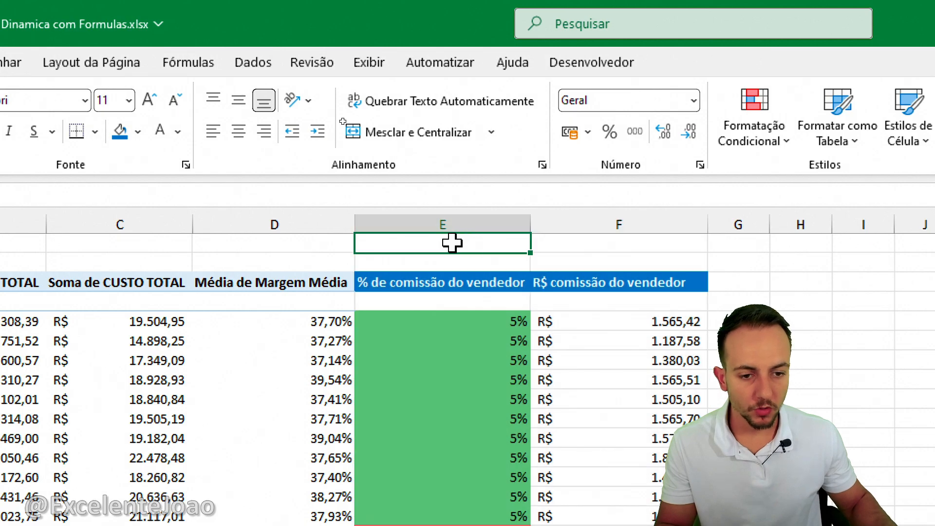
{"action": "left_click", "coordinate": [90, 247]}
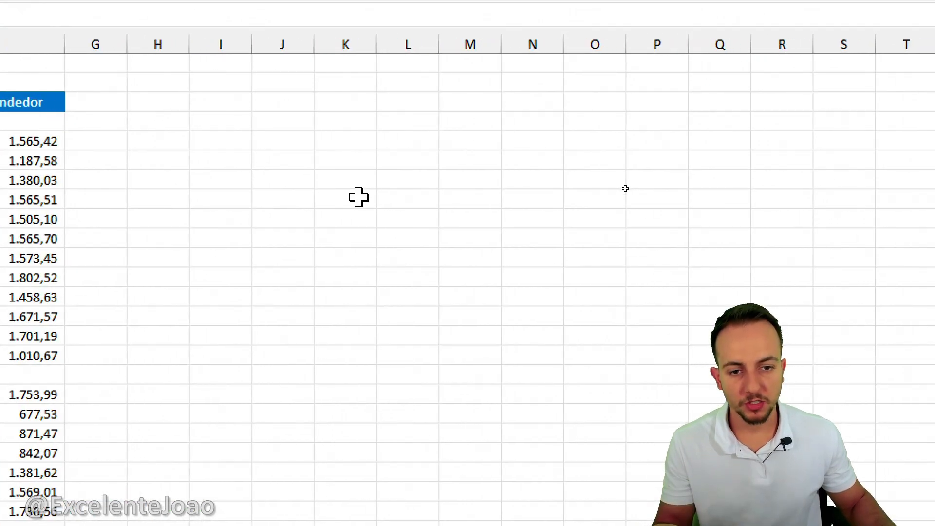
{"action": "left_click", "coordinate": [359, 197]}
{"action": "type", "text": "=p"}
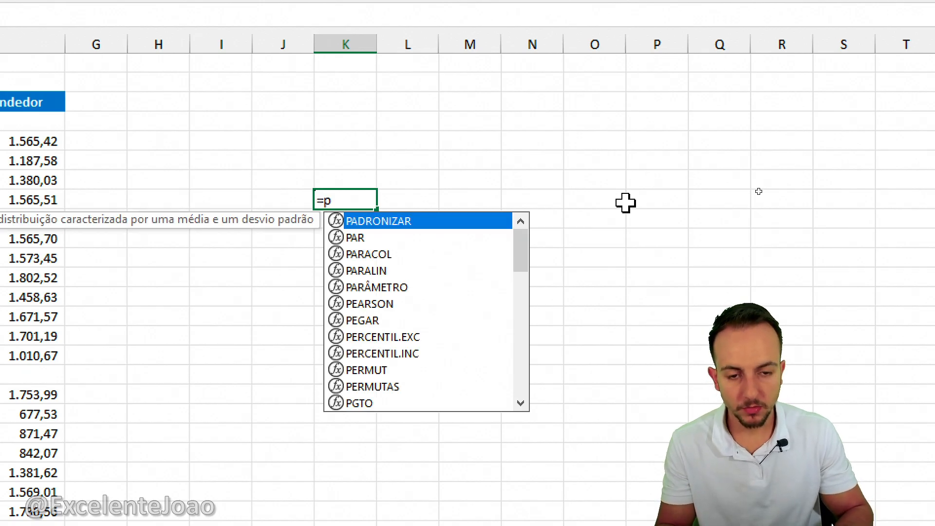
{"action": "type", "text": "rocv"}
{"action": "key", "text": "Escape"}
{"action": "key", "text": "Escape"}
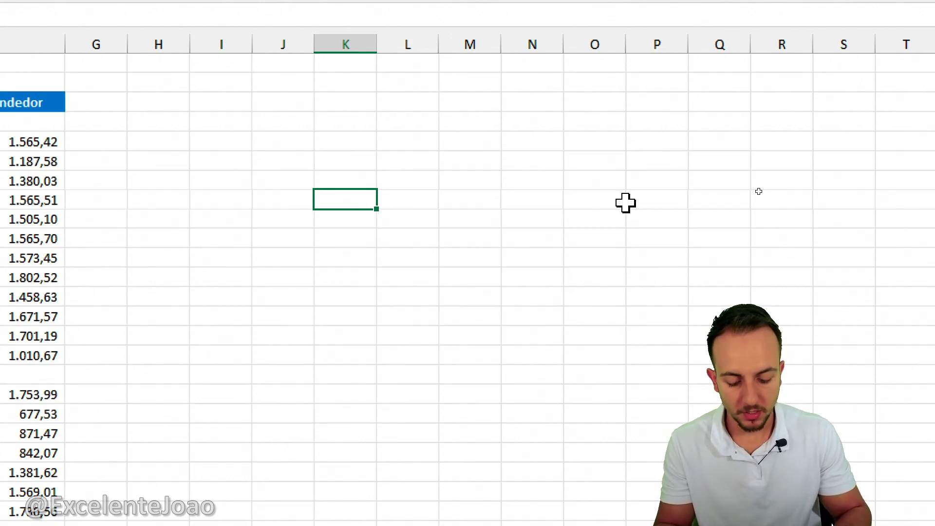
Enter the function names PROCV in K8 and SOMASE in K9 as plain text.
{"action": "key", "text": "Return"}
{"action": "type", "text": "SOMASE"}
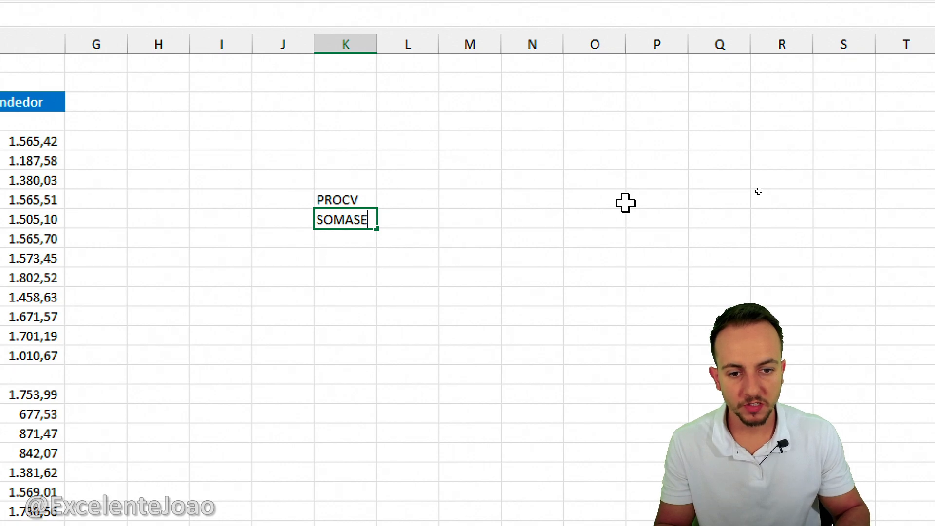
{"action": "key", "text": "Return"}
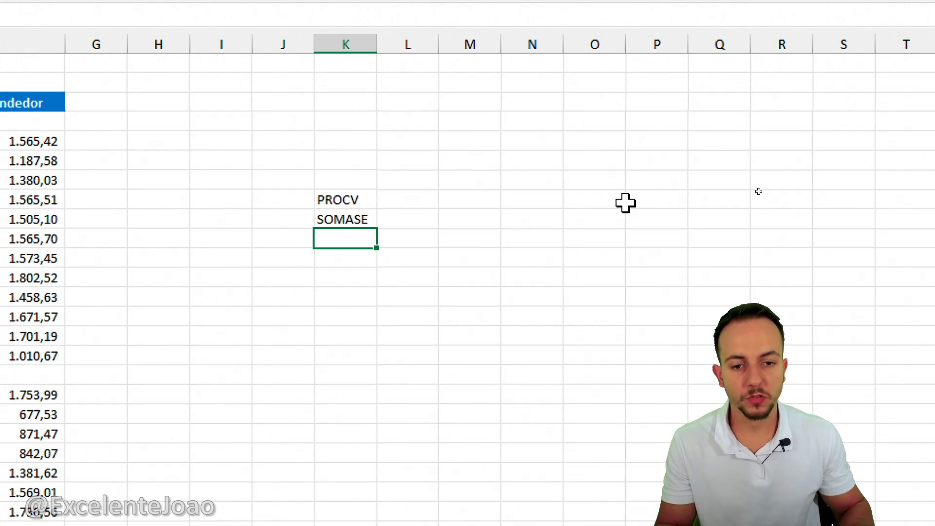
Clear the function names PROCV and SOMASE from cells K8 and K9 and return to cell A1.
{"action": "key", "text": "Up"}
{"action": "key", "text": "Up"}
{"action": "key", "text": "Delete"}
{"action": "key", "text": "Down"}
{"action": "key", "text": "Delete"}
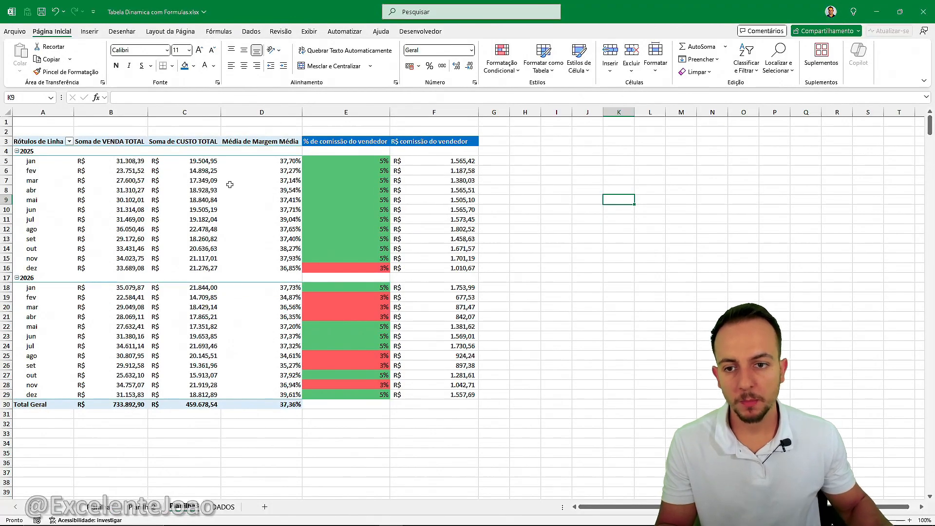
{"action": "left_click", "coordinate": [58, 119]}
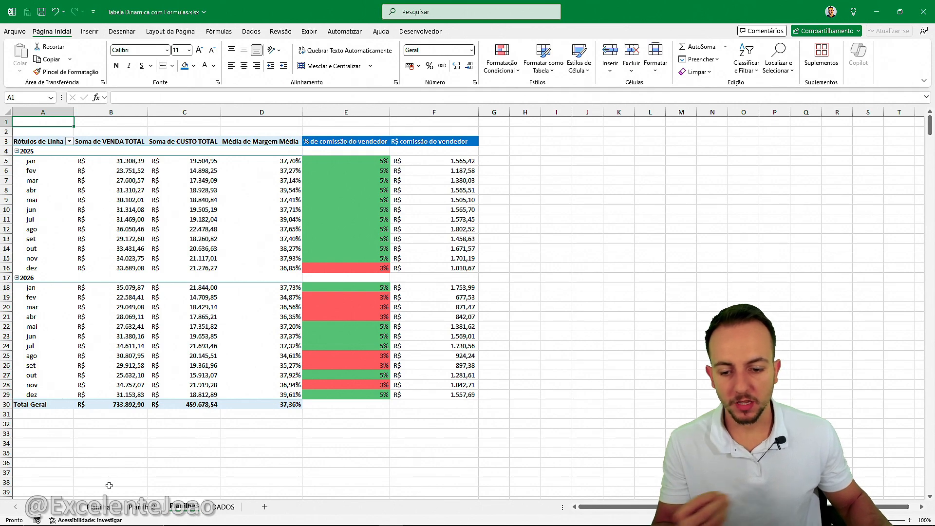
Review the finished pivot table sheets, comparing the target status and seller commission reports, and open the DADOS sheet.
{"action": "left_click", "coordinate": [104, 508]}
{"action": "left_click", "coordinate": [143, 507]}
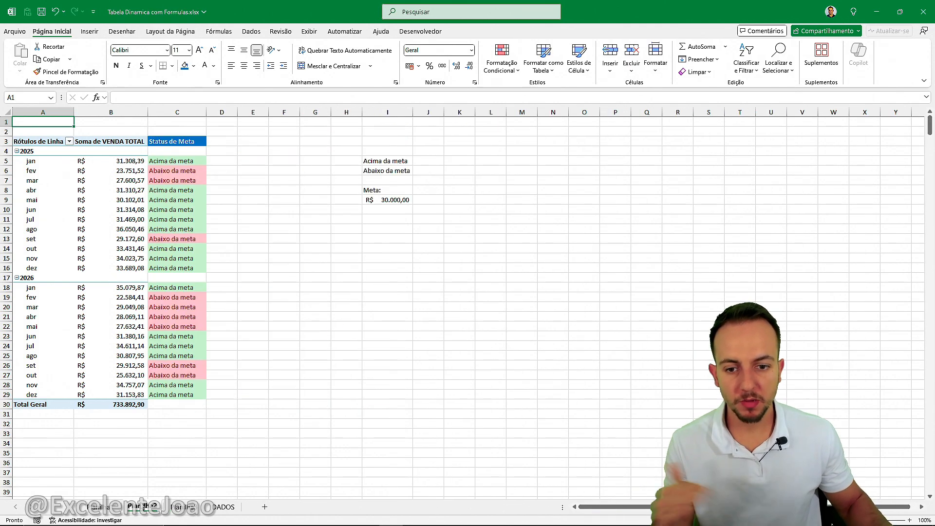
{"action": "left_click", "coordinate": [179, 507]}
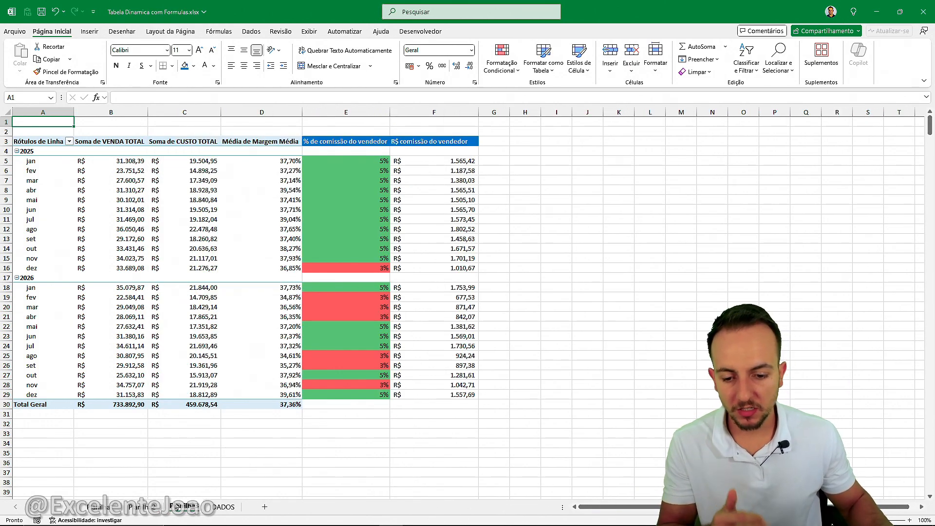
{"action": "left_click", "coordinate": [116, 508]}
{"action": "left_click", "coordinate": [141, 507]}
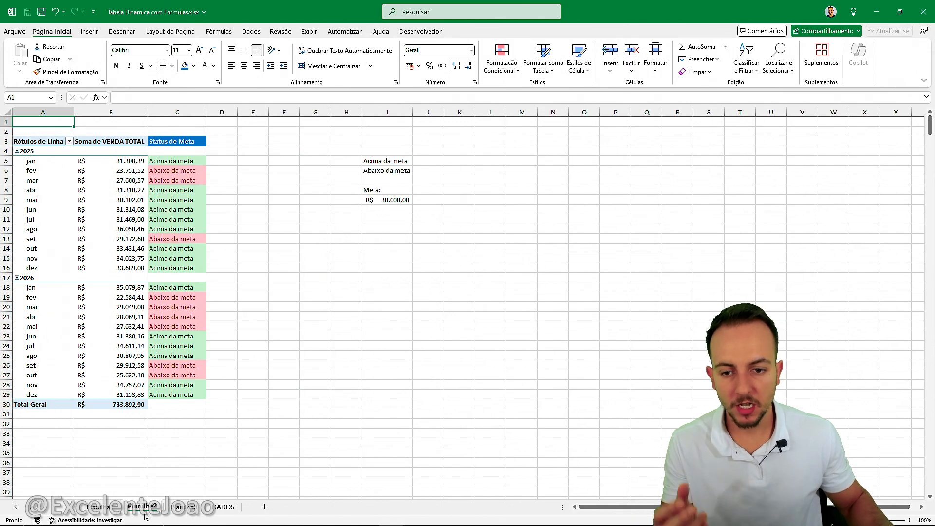
{"action": "left_click", "coordinate": [183, 507]}
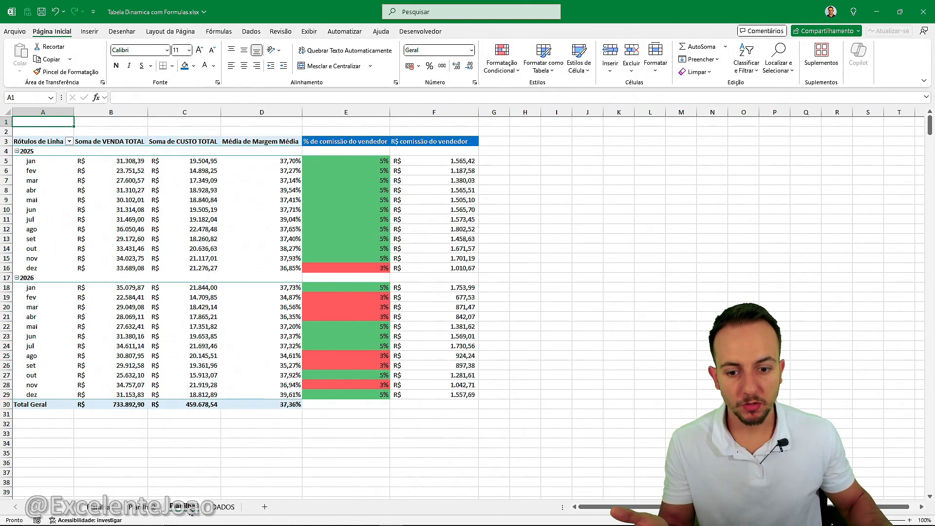
{"action": "left_click", "coordinate": [222, 507]}
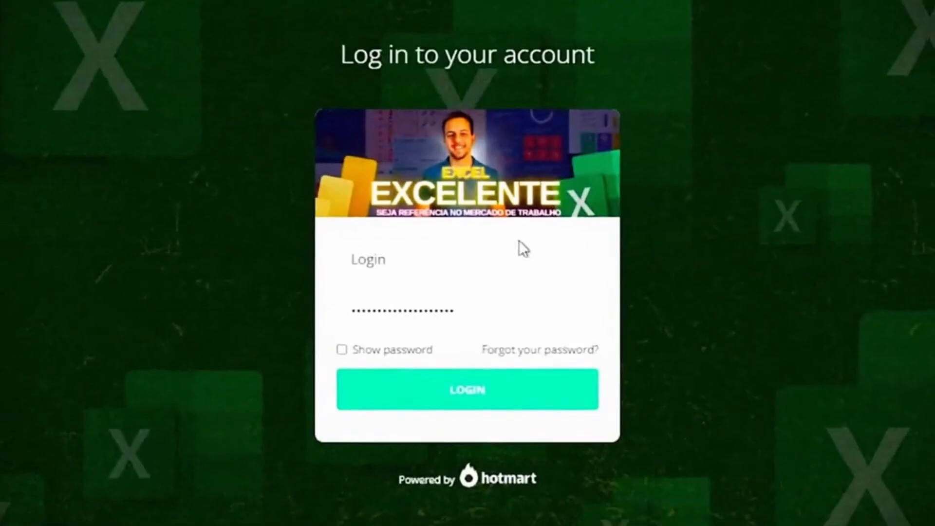
Switch to the Excel Excelente course site, log in, and browse the lesson list through the Power BI, tips and purchasing dashboard modules.
{"action": "left_click", "coordinate": [473, 398]}
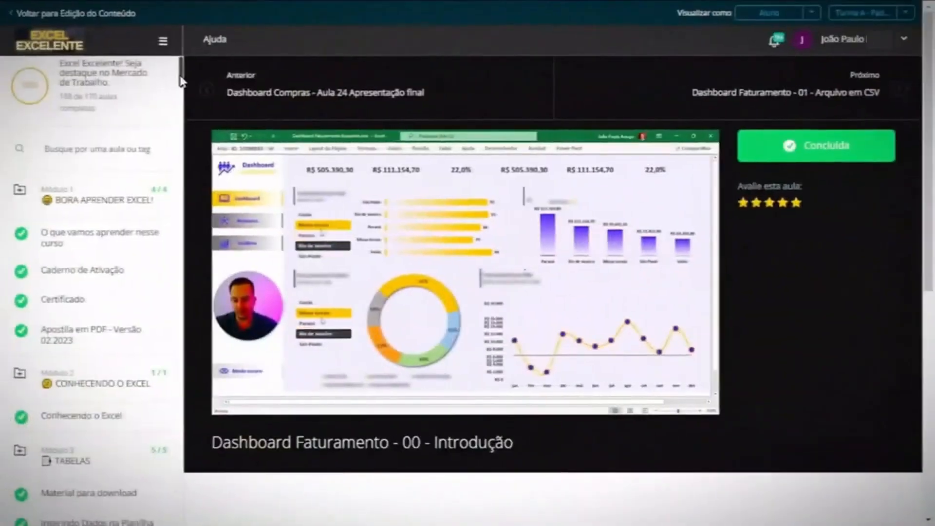
{"action": "left_click_drag", "start_coordinate": [184, 78], "coordinate": [178, 302]}
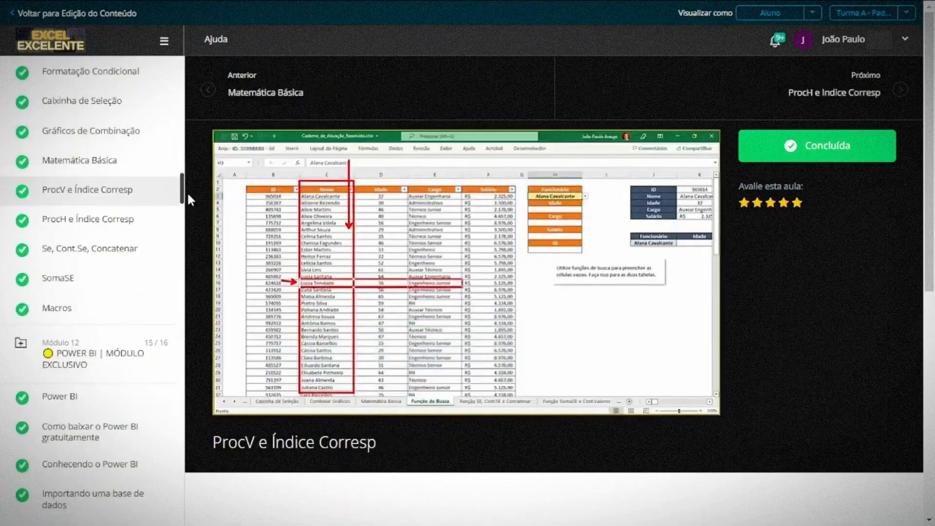
{"action": "left_click_drag", "start_coordinate": [186, 194], "coordinate": [186, 241]}
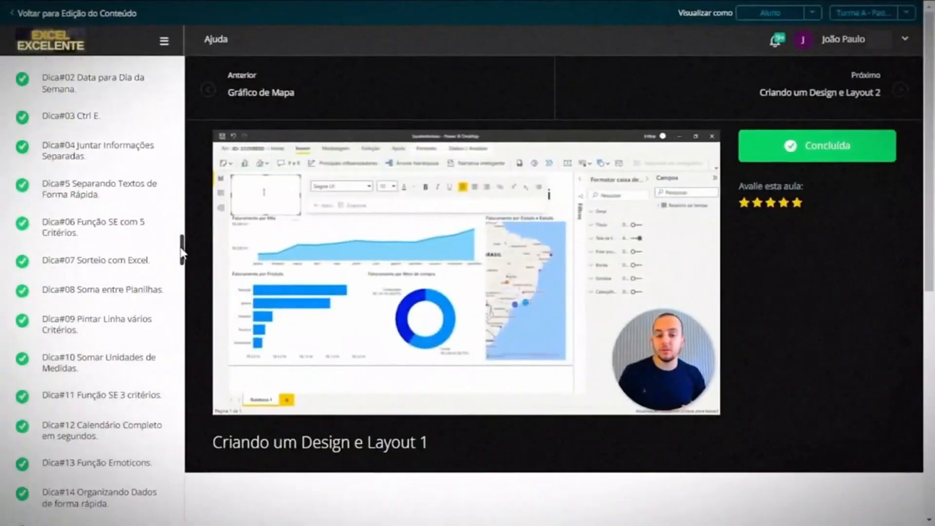
{"action": "left_click_drag", "start_coordinate": [183, 250], "coordinate": [181, 310]}
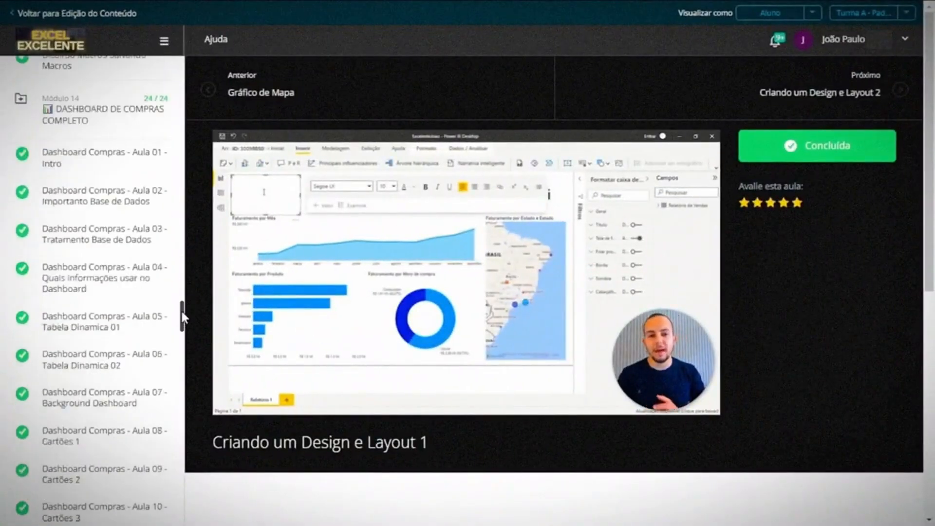